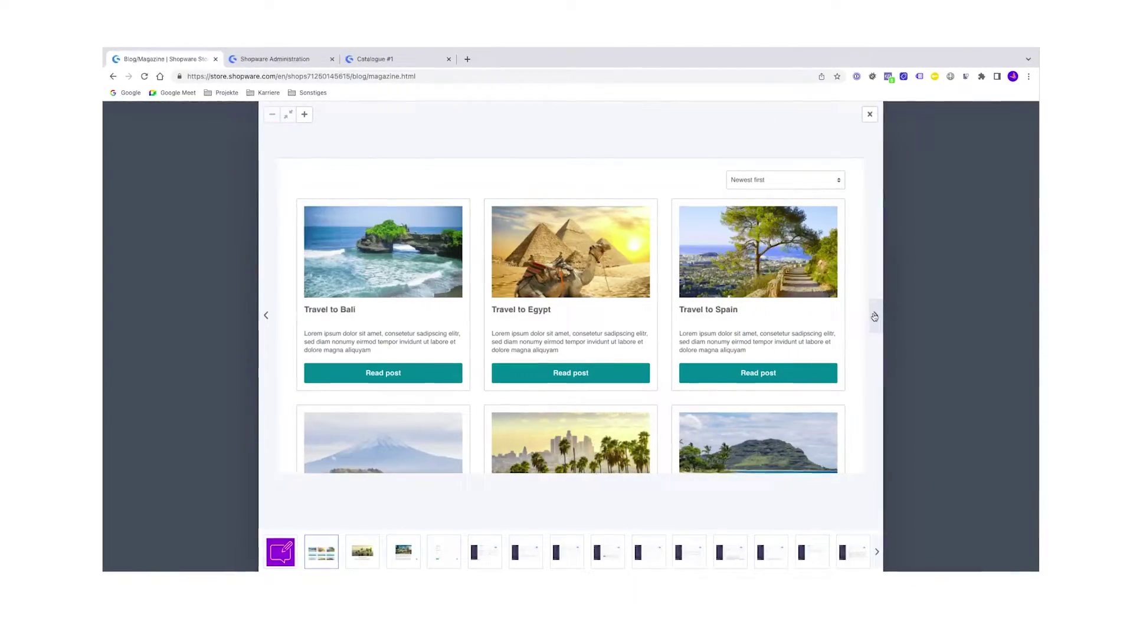
pyautogui.click(875, 317)
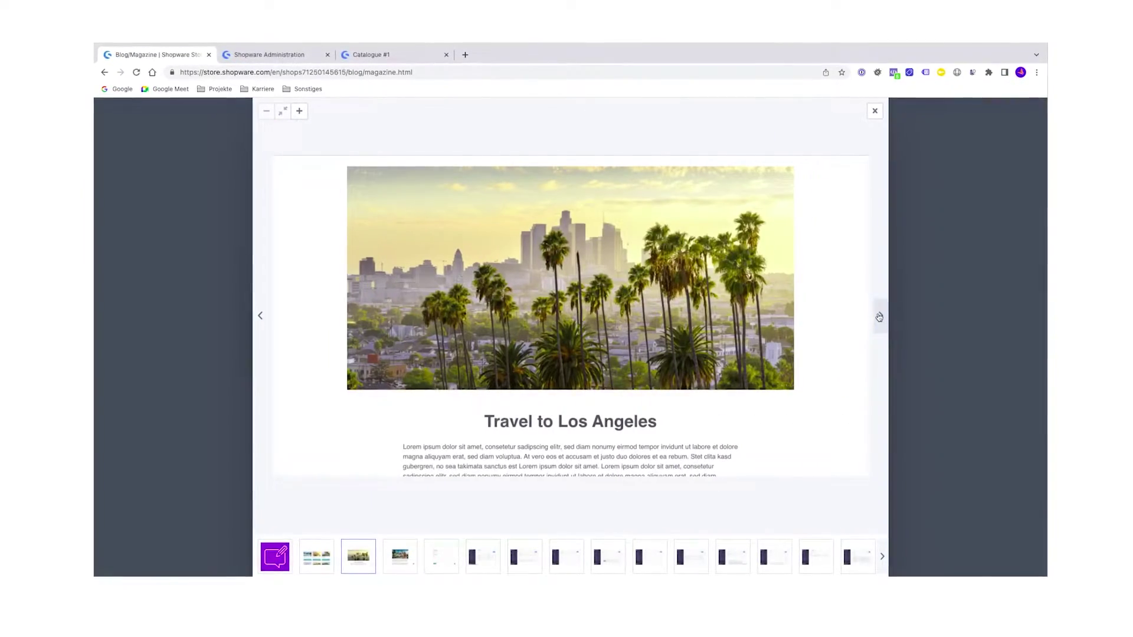
# Step: Browse the gallery: blog listing, Los Angeles video, comments and admin blog posts screenshots
pyautogui.click(879, 317)
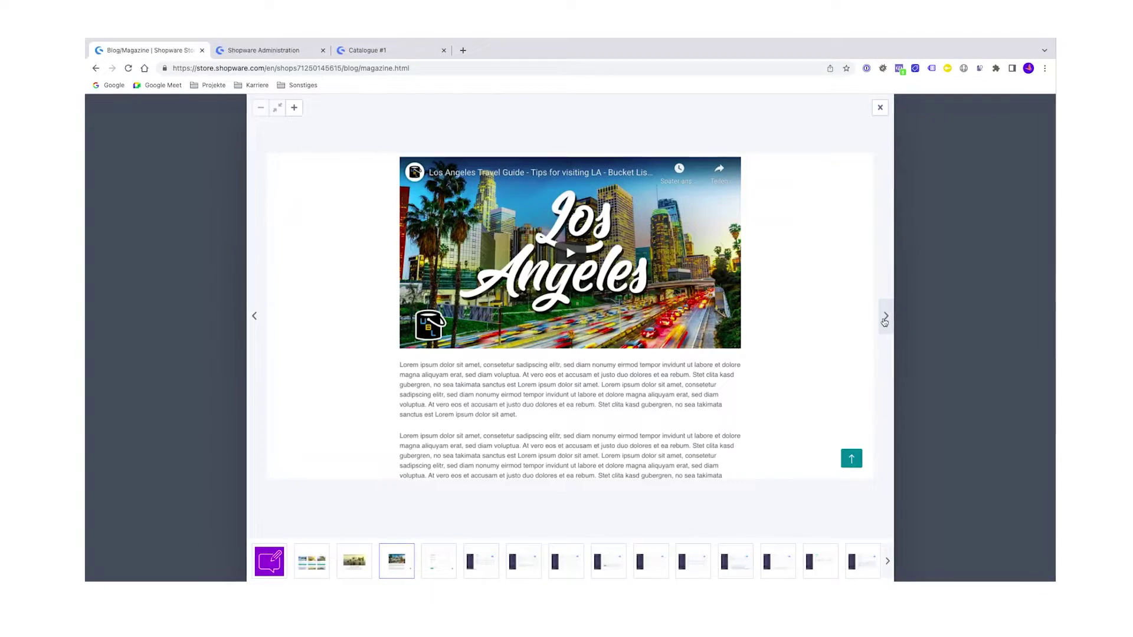
pyautogui.click(886, 319)
pyautogui.click(885, 319)
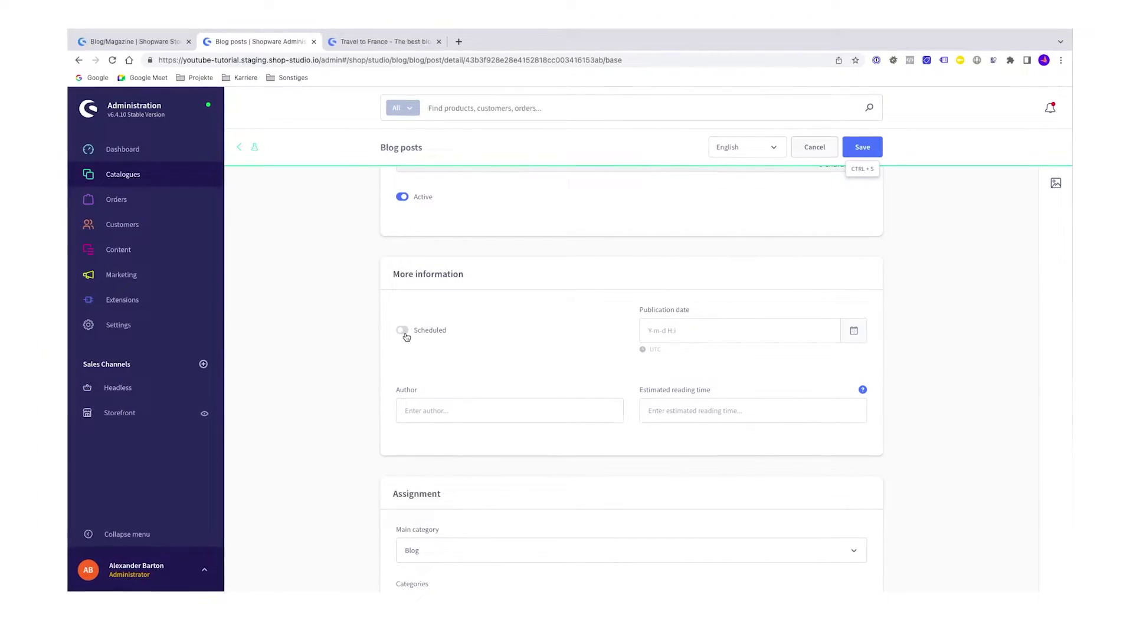
# Step: Turn on scheduled publishing and move the publication calendar to June 2022
pyautogui.click(405, 332)
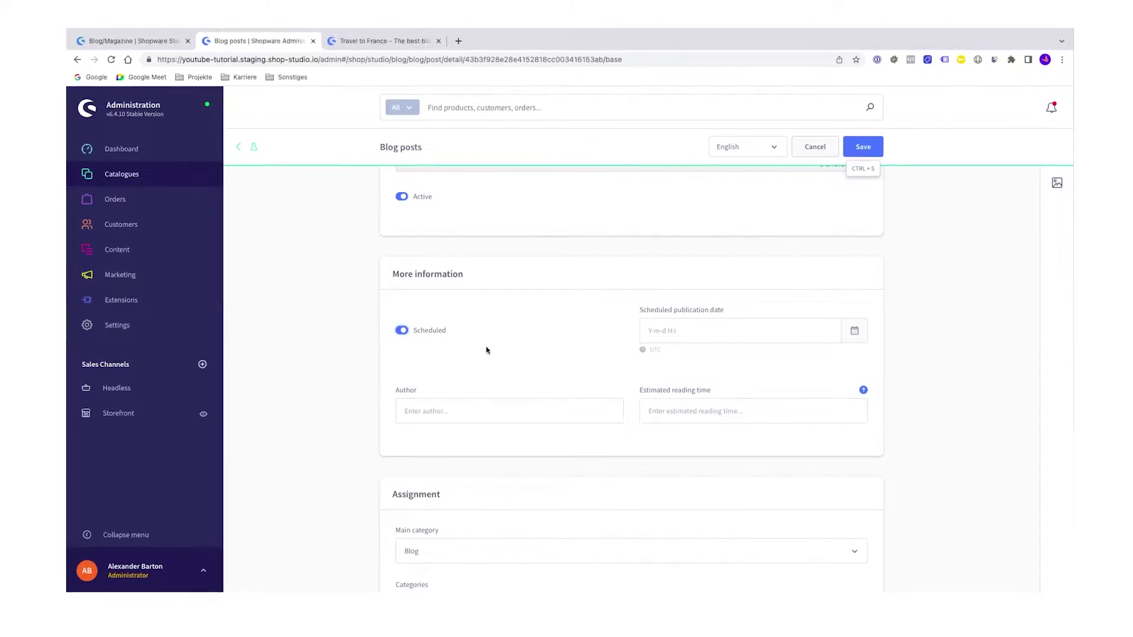
pyautogui.click(857, 335)
pyautogui.click(796, 359)
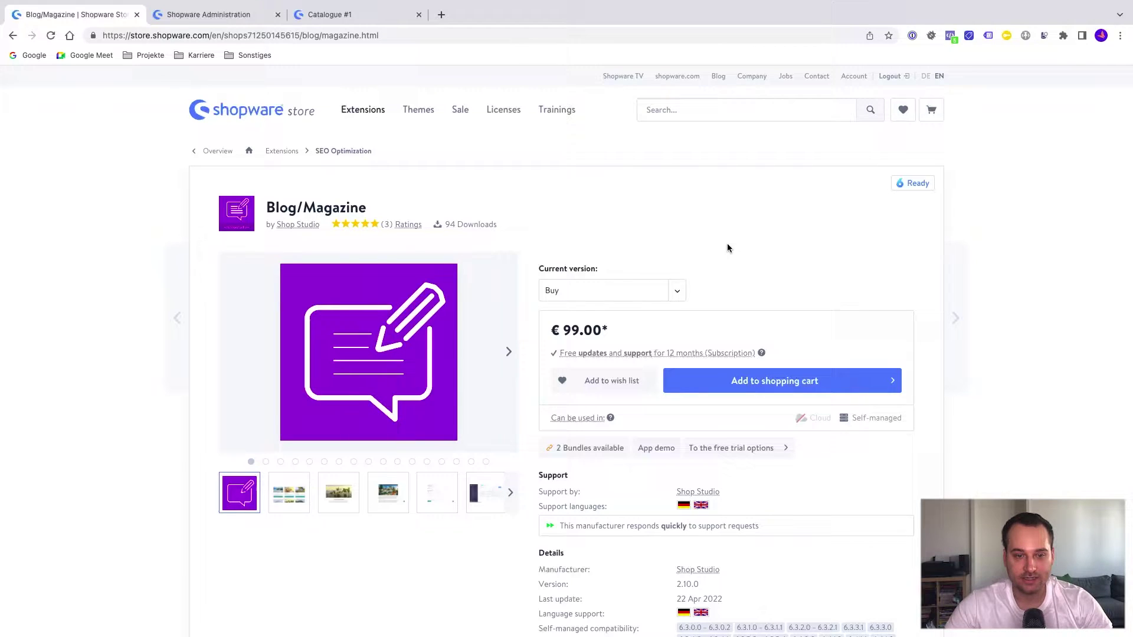
pyautogui.click(377, 366)
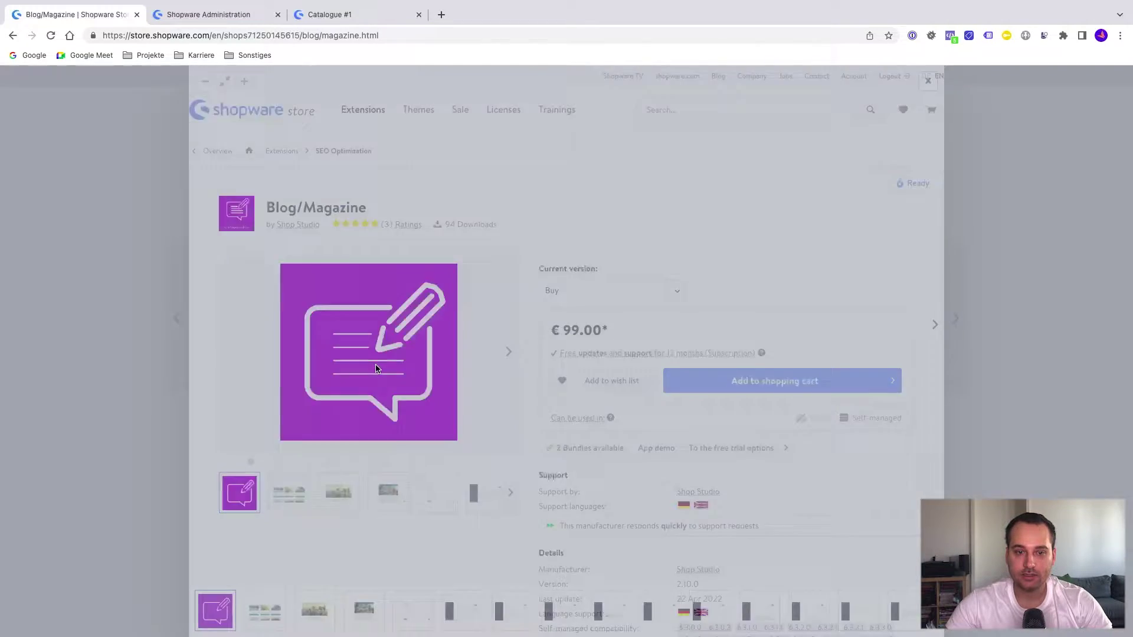
pyautogui.click(933, 325)
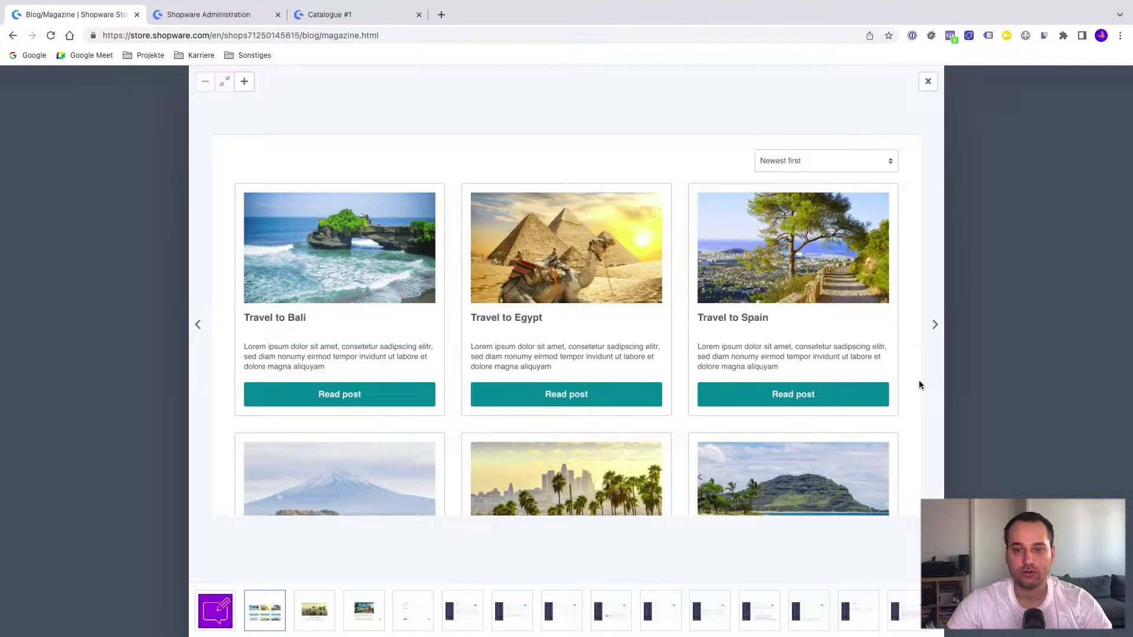
pyautogui.click(934, 325)
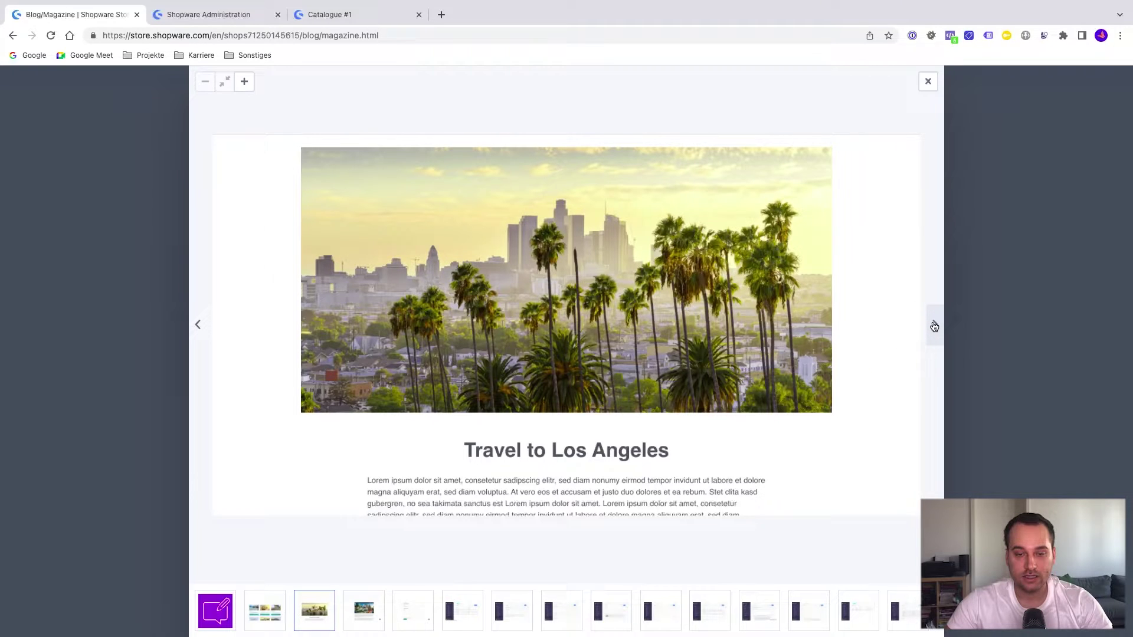
pyautogui.click(934, 326)
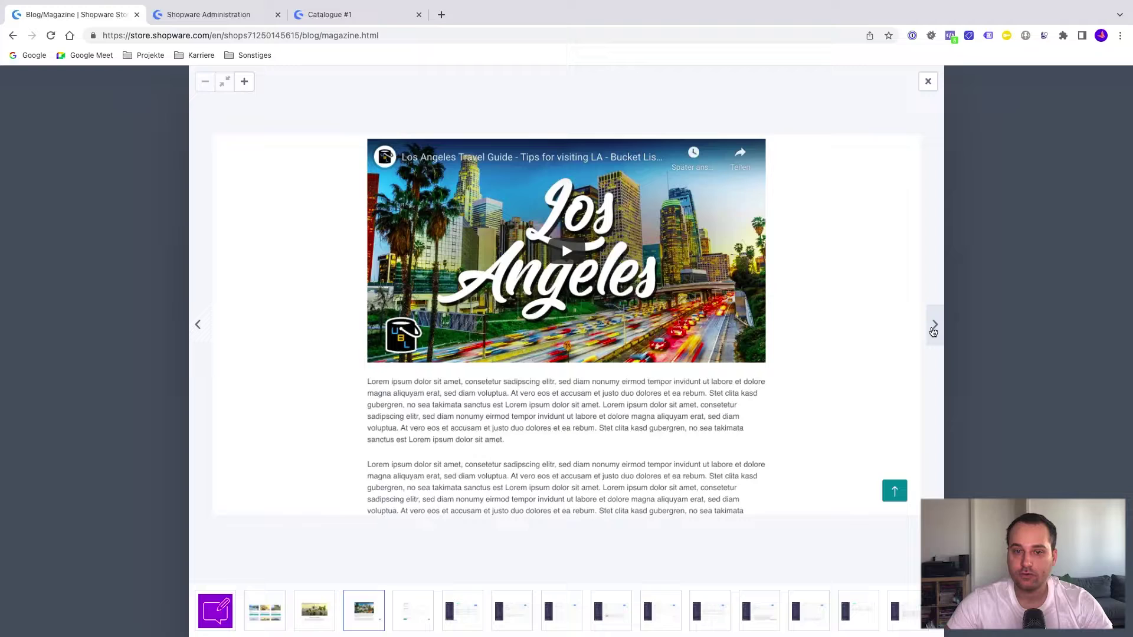
pyautogui.click(934, 326)
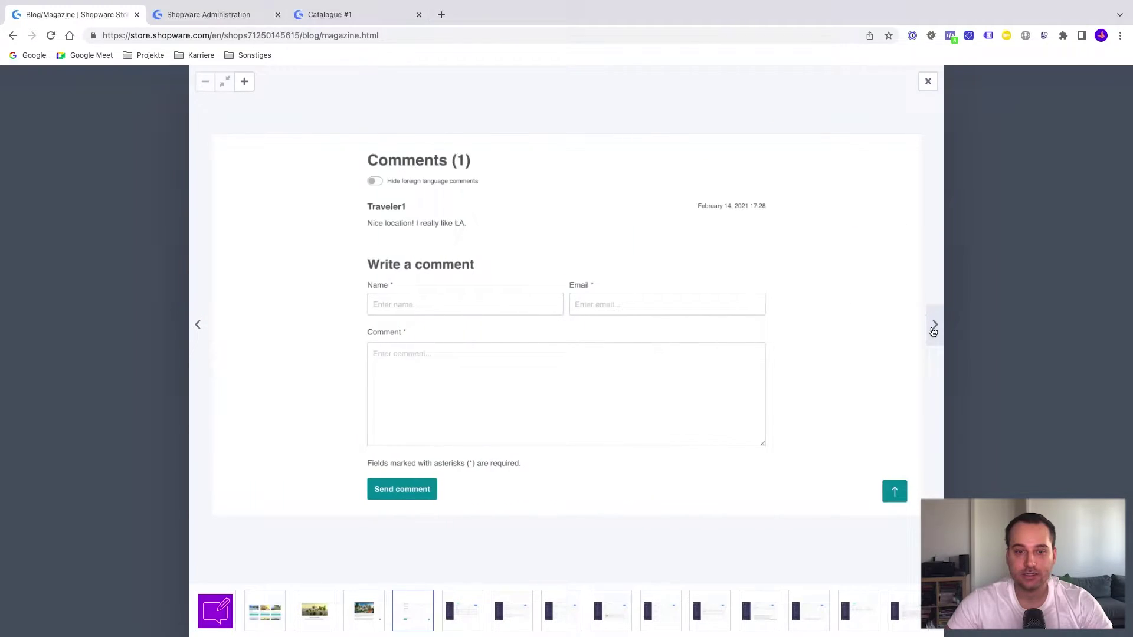
pyautogui.click(933, 328)
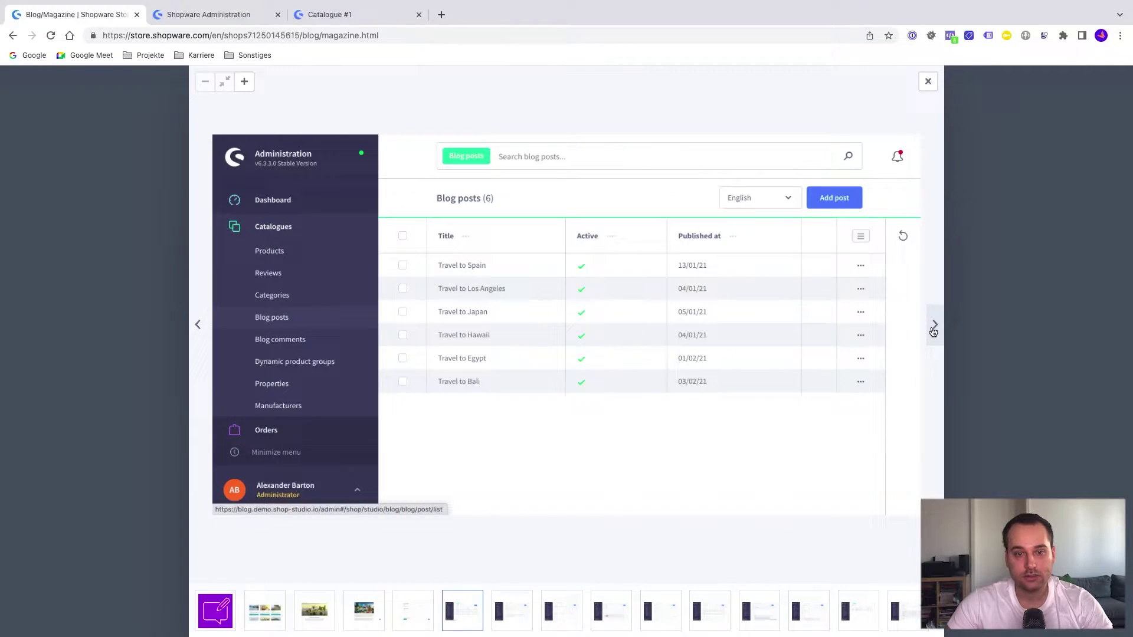
pyautogui.click(1054, 209)
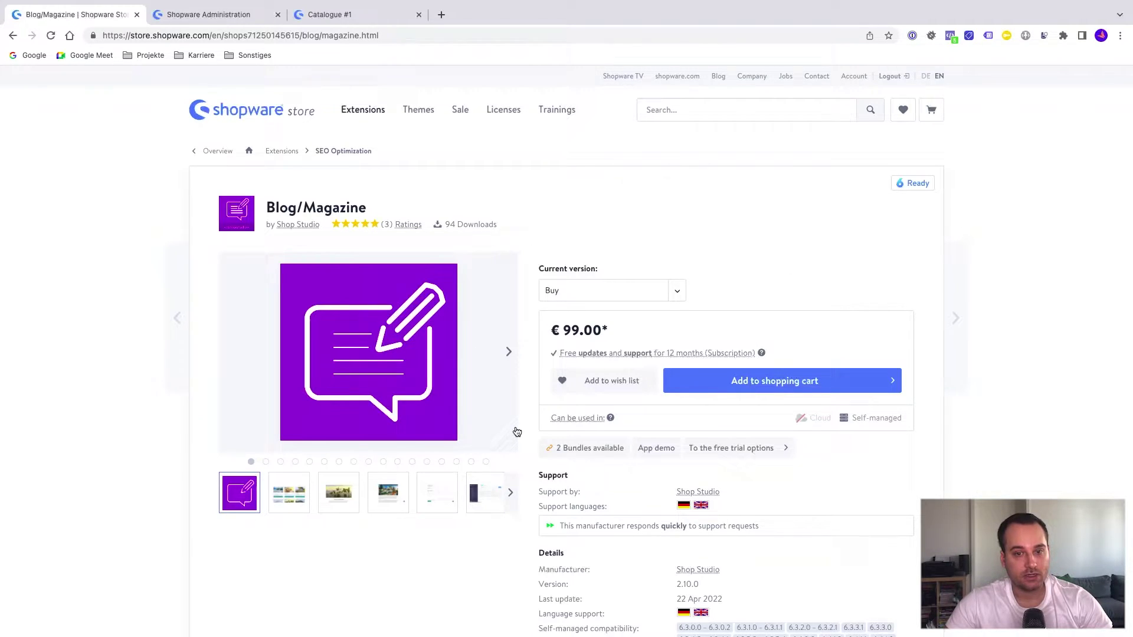
# Step: Set the licence to 'Rent (including trial month)' at €9.99 per month
pyautogui.click(679, 291)
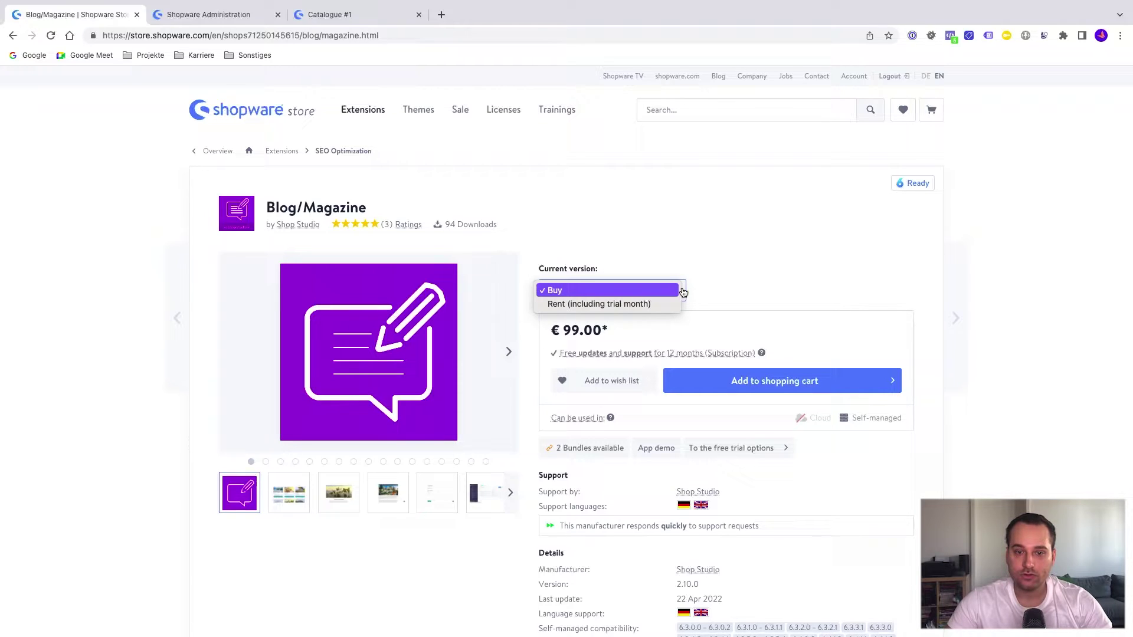
pyautogui.click(660, 304)
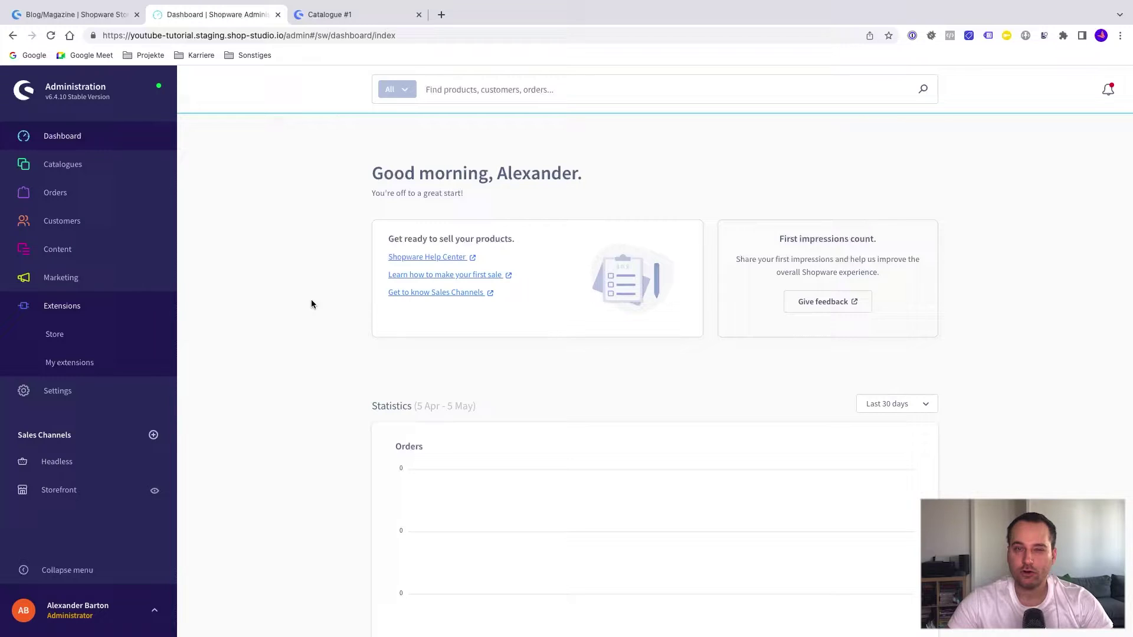
# Step: Install the Blog/Magazine app from My extensions and switch it active
pyautogui.click(70, 364)
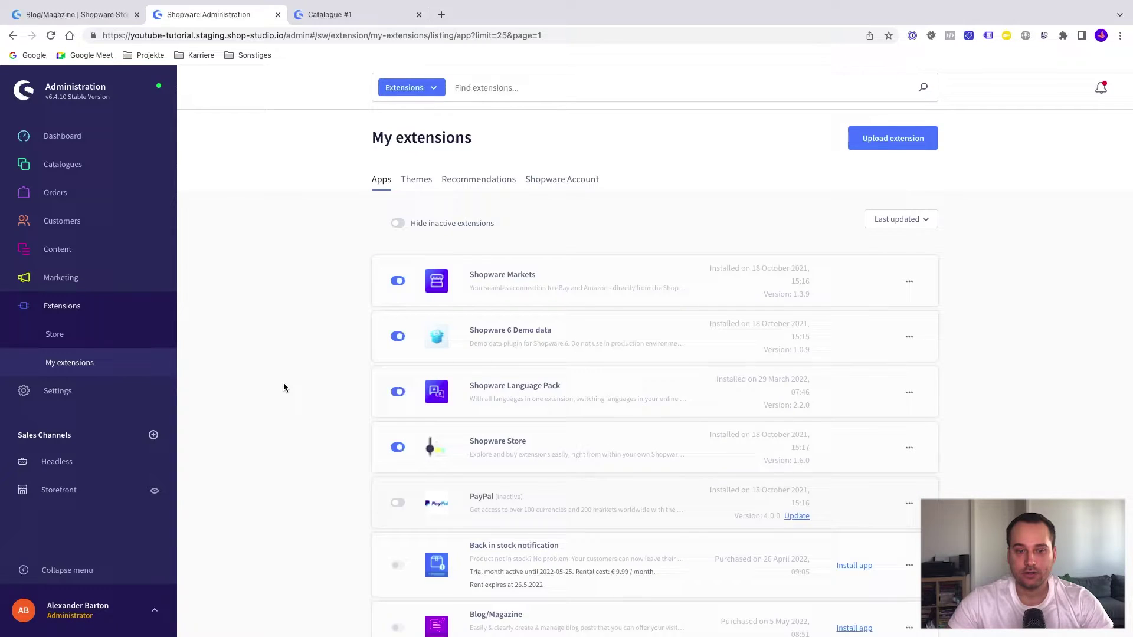
pyautogui.scroll(-3, 461, 444)
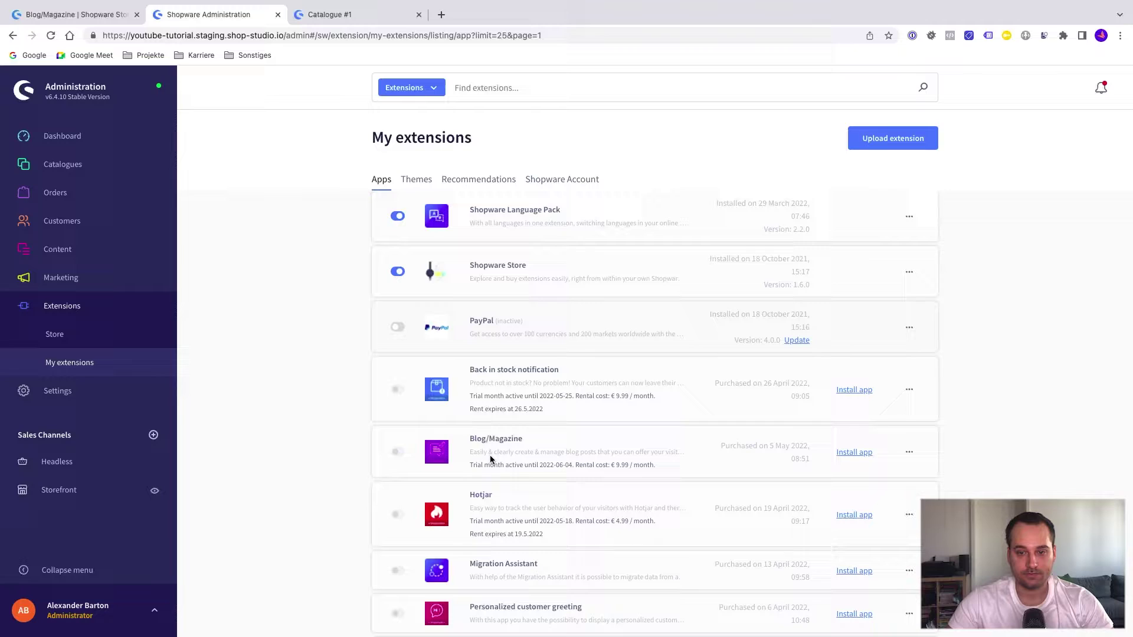
pyautogui.click(852, 453)
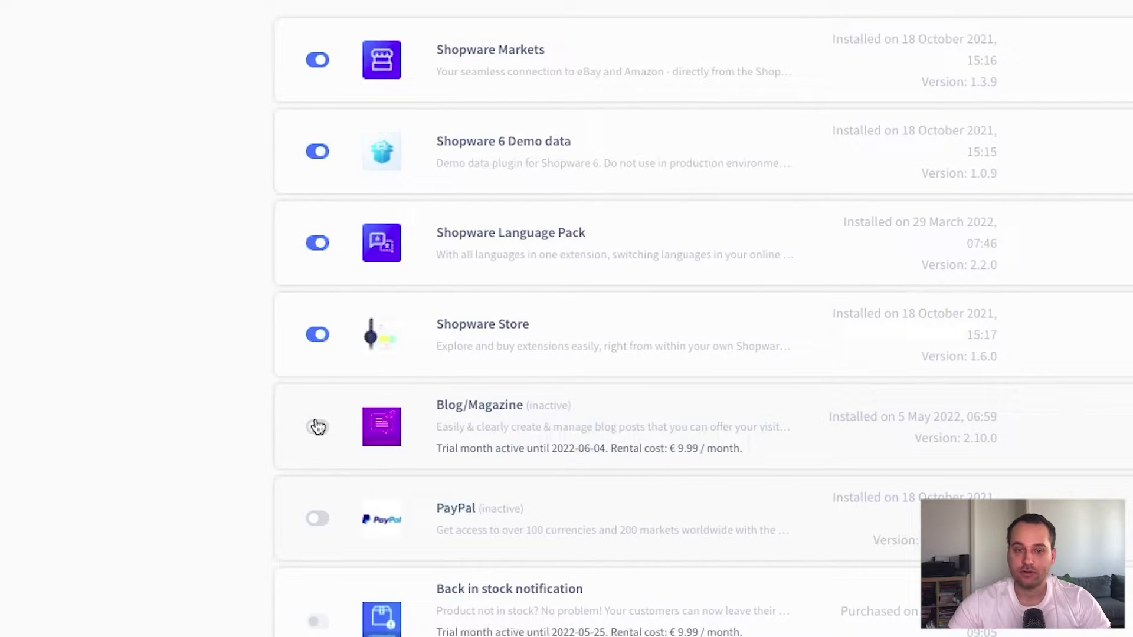
pyautogui.click(320, 431)
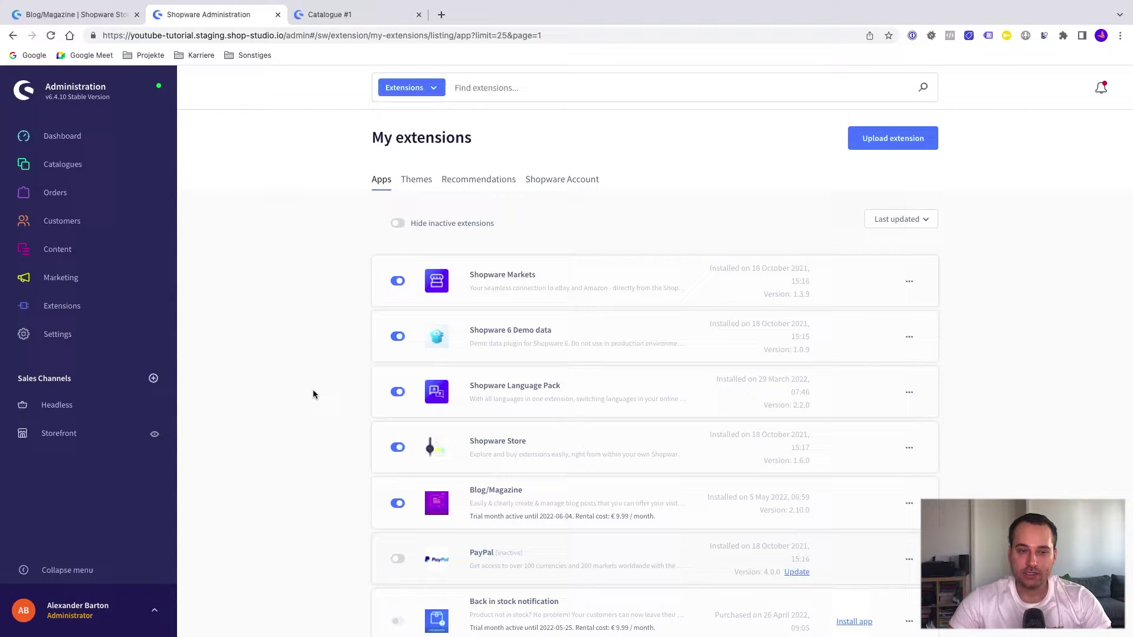
pyautogui.moveTo(89, 159)
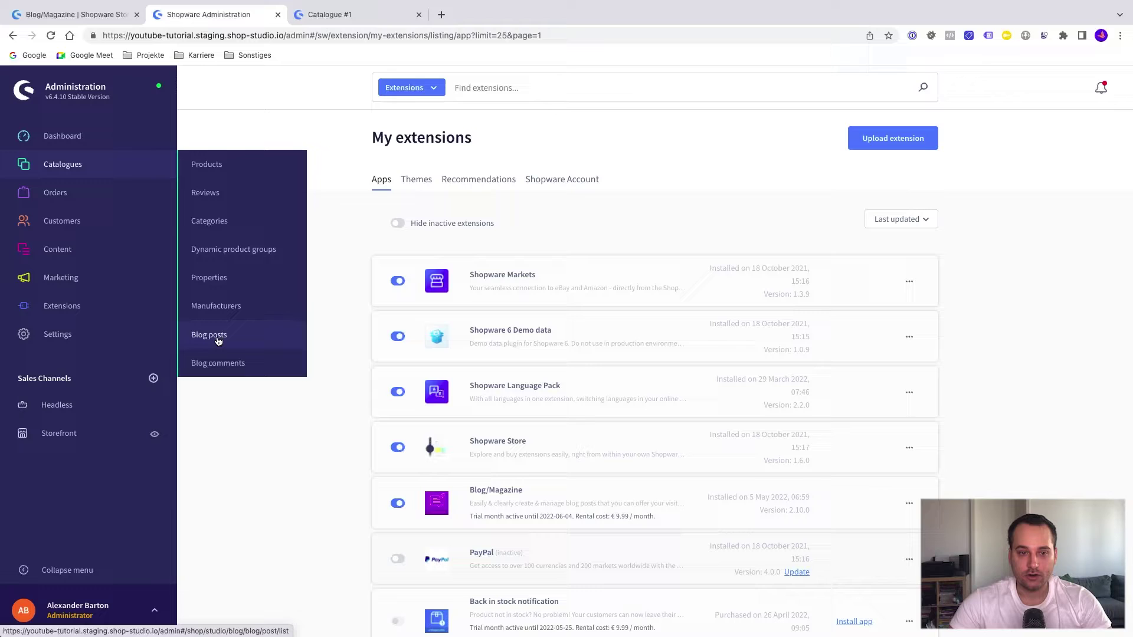
# Step: Add a new blog post titled 'Travel to France', set it Active, and save it
pyautogui.click(218, 341)
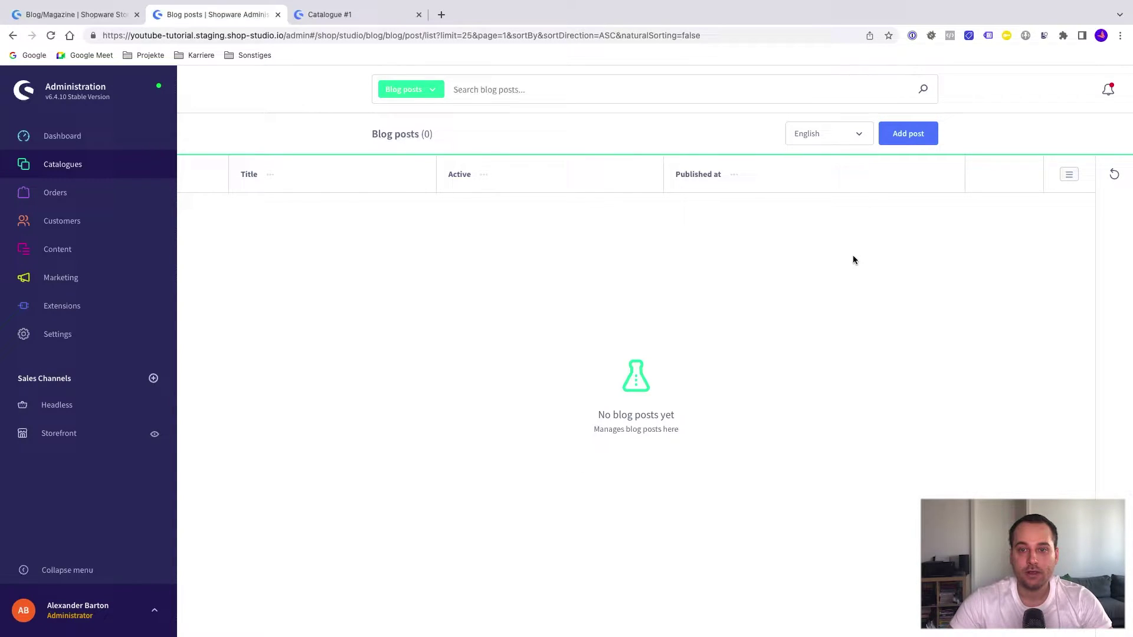
pyautogui.click(911, 137)
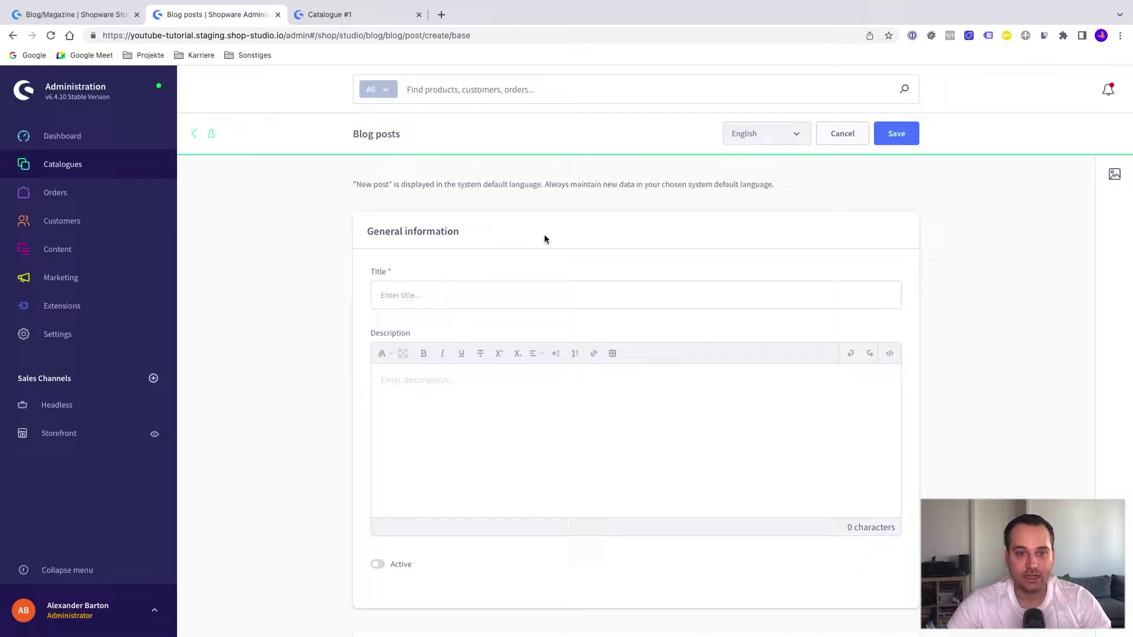
pyautogui.click(567, 295)
pyautogui.write('Travel to France')
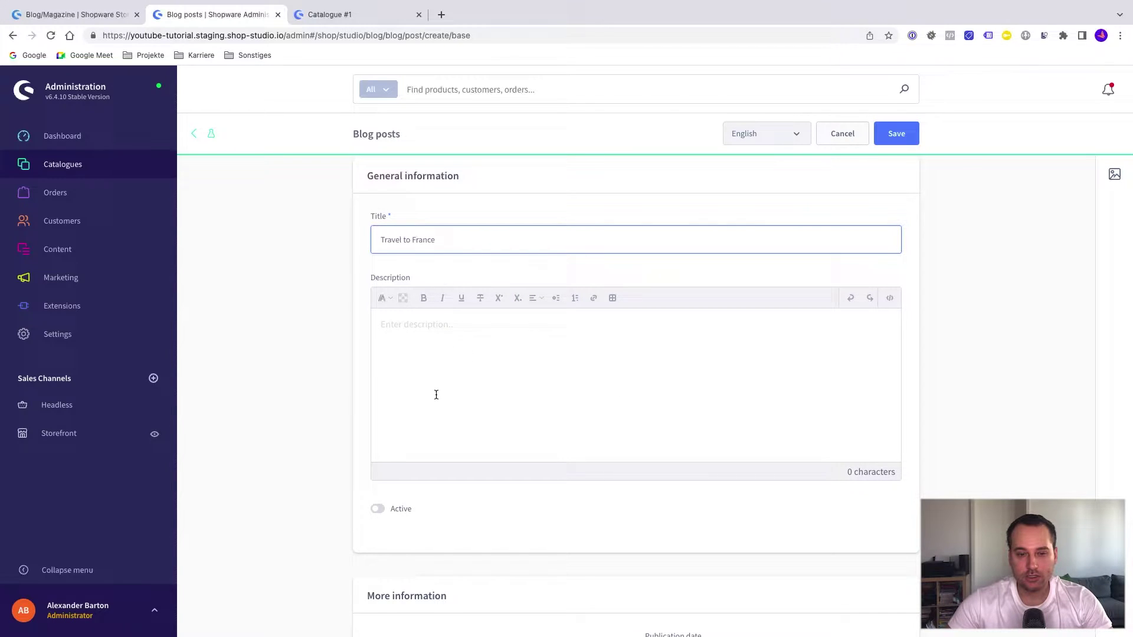
pyautogui.scroll(-3, 436, 395)
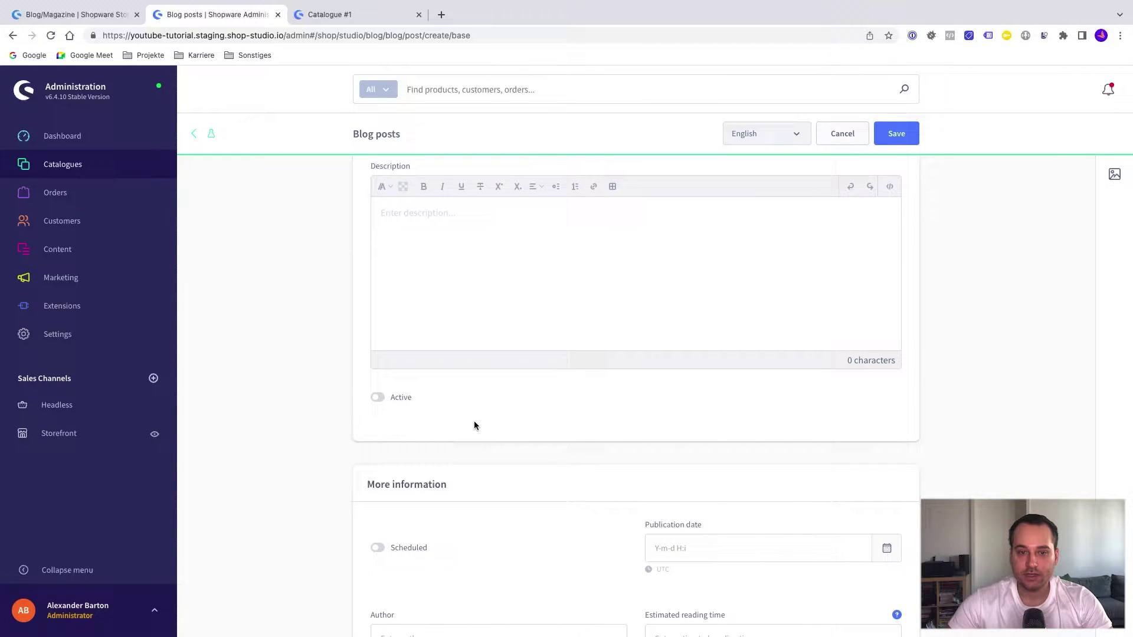
pyautogui.click(378, 397)
pyautogui.scroll(-7, 505, 399)
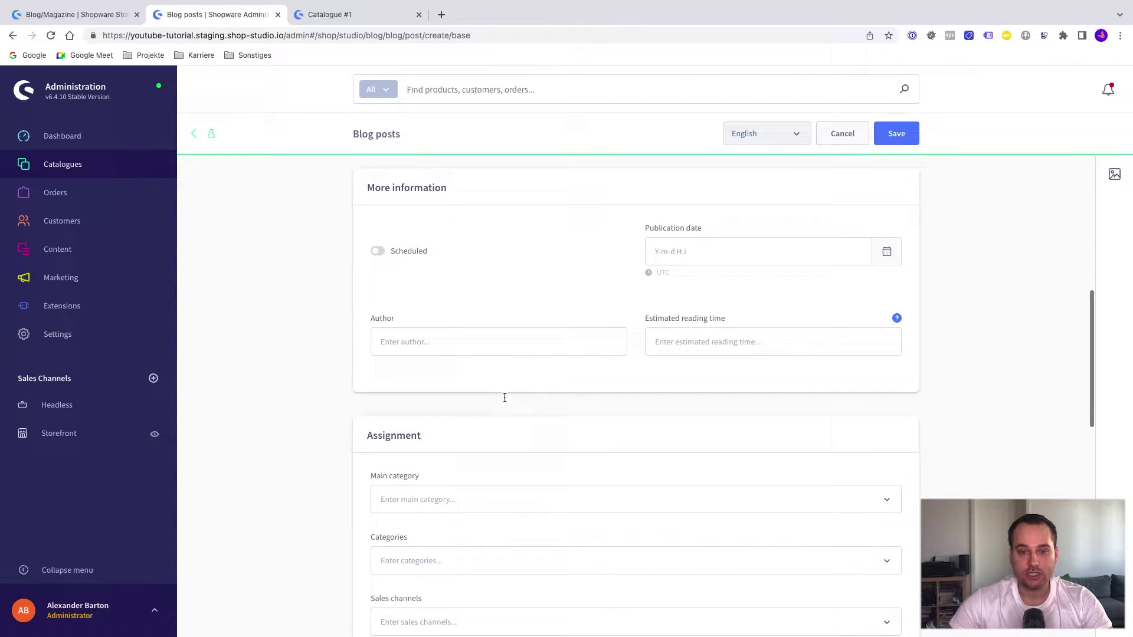
pyautogui.scroll(-9, 505, 401)
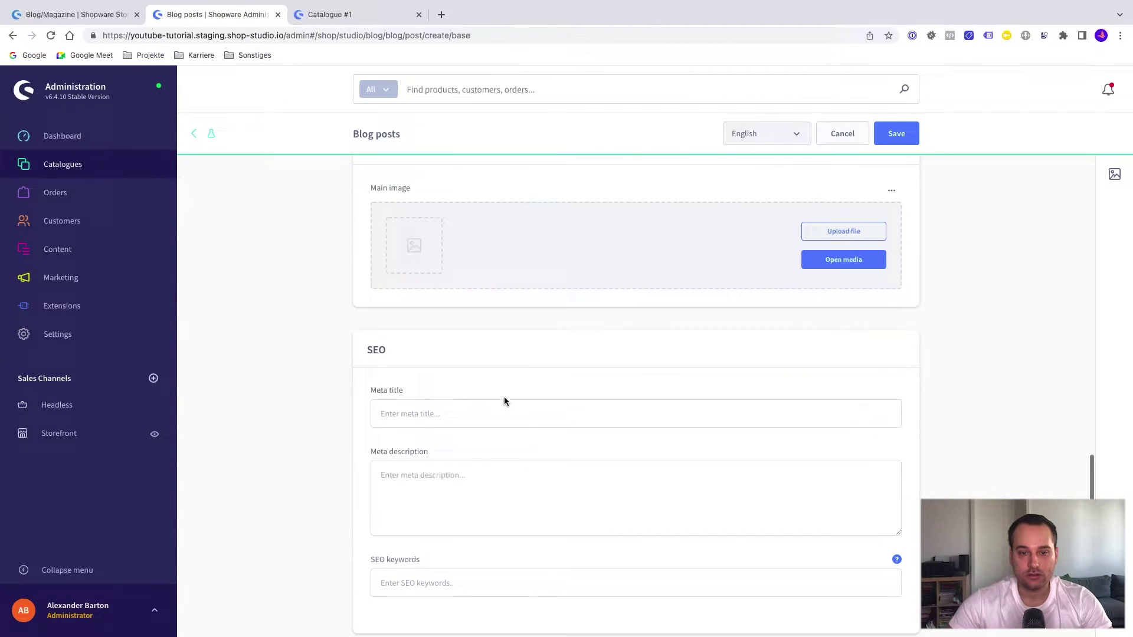
pyautogui.scroll(16, 504, 402)
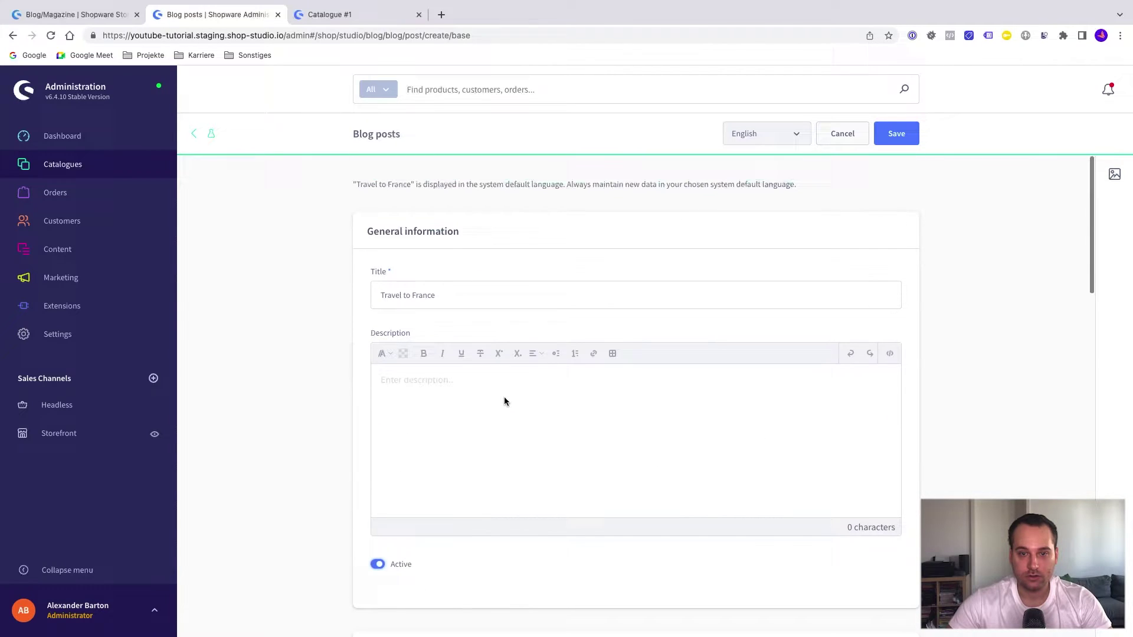
pyautogui.click(901, 136)
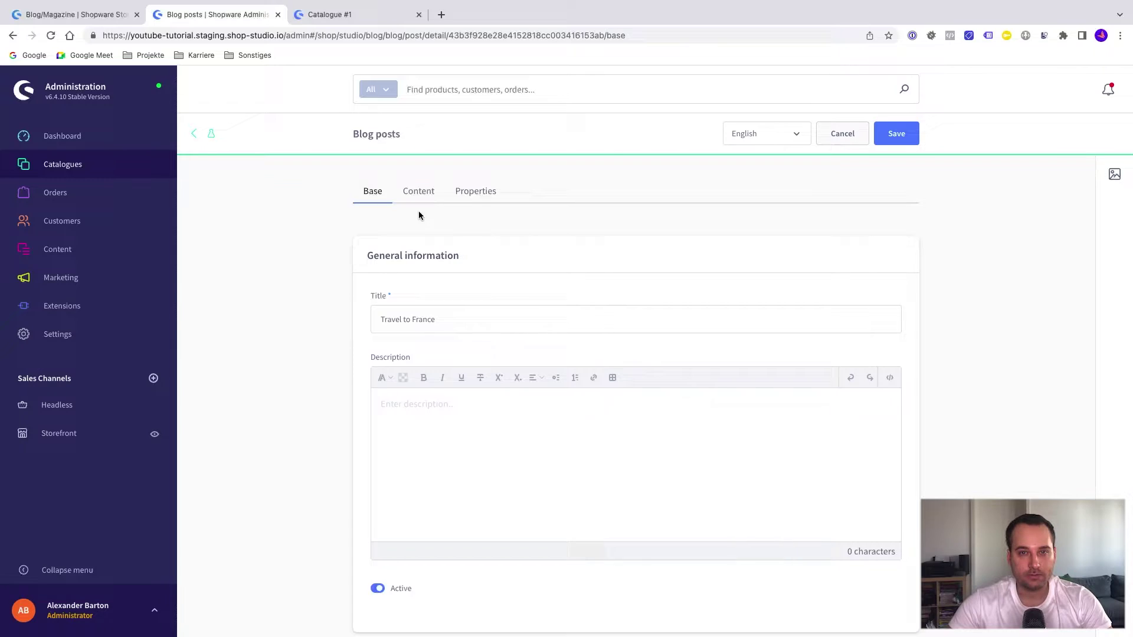
pyautogui.click(420, 193)
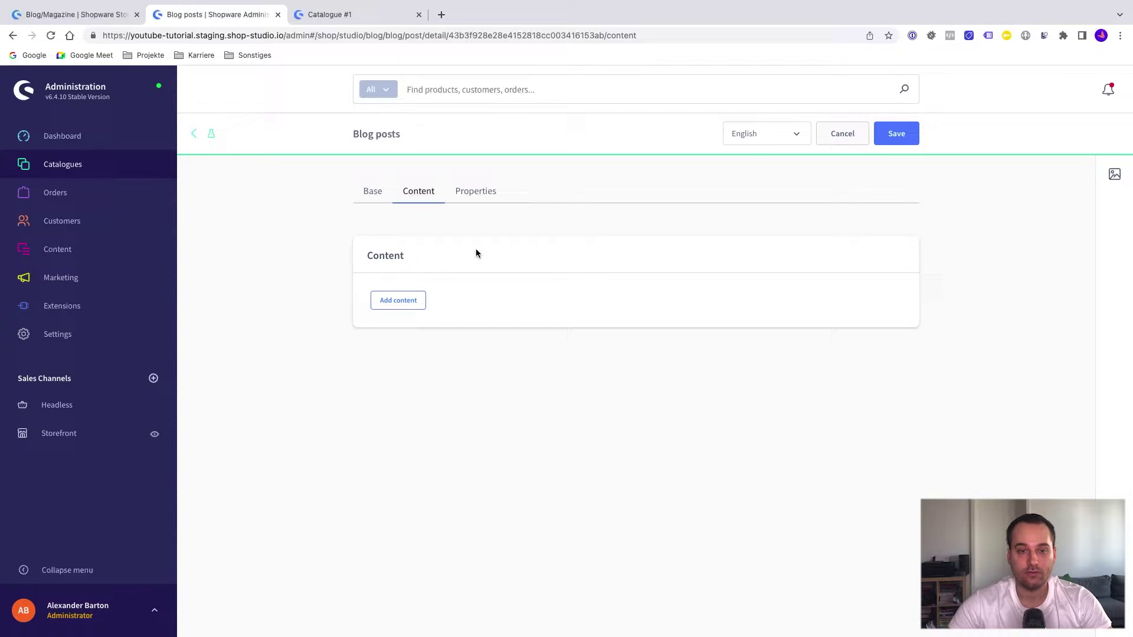
pyautogui.click(482, 202)
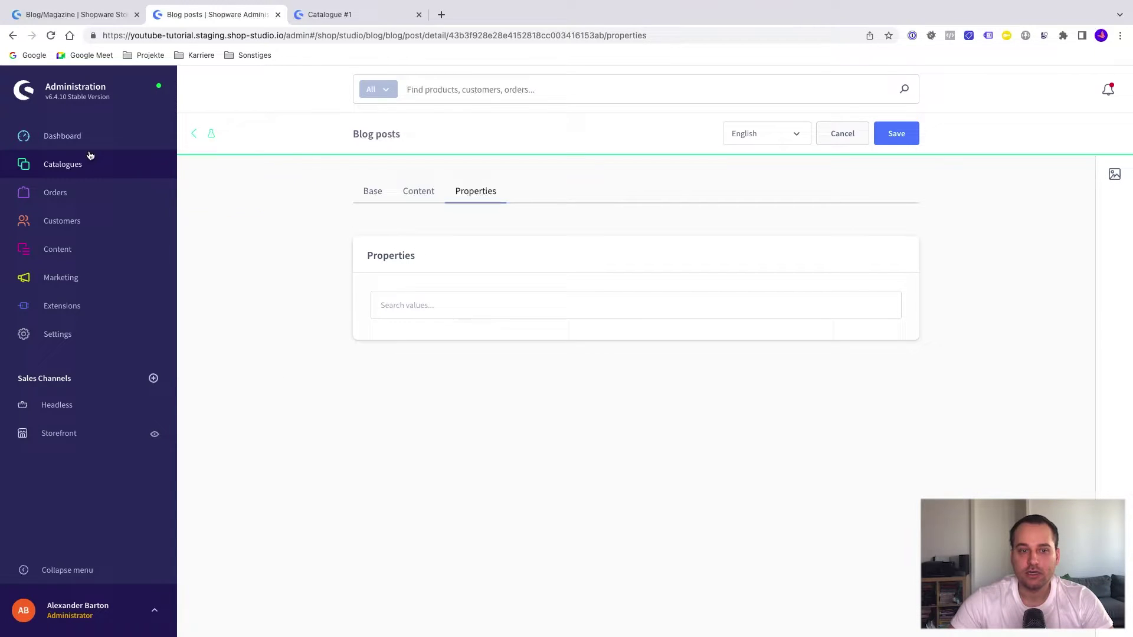
pyautogui.moveTo(89, 164)
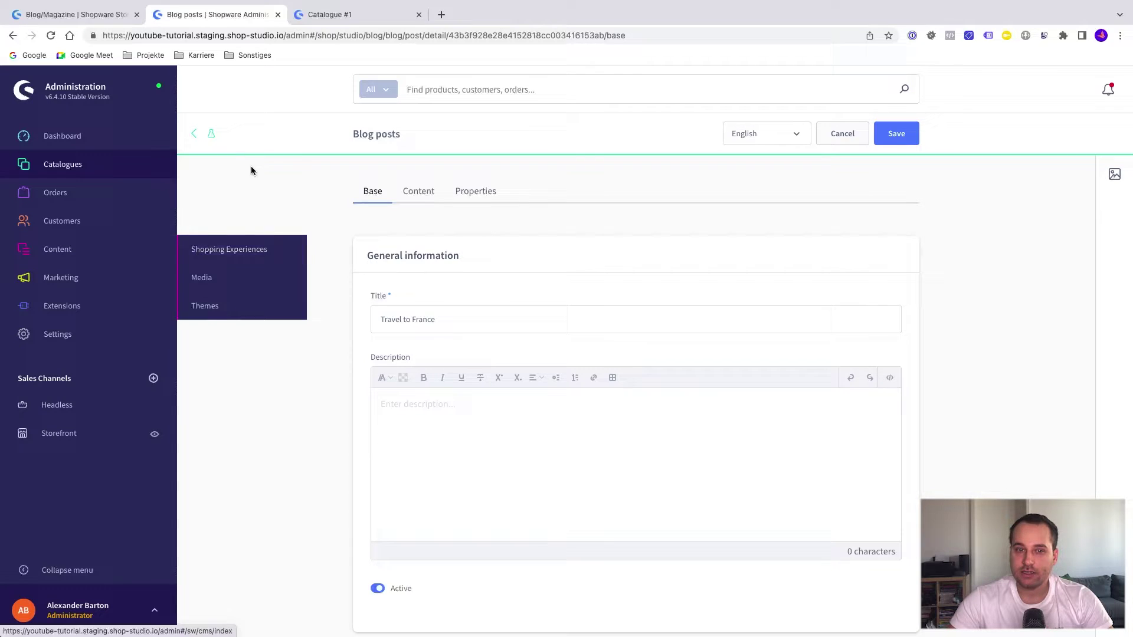
# Step: After a glance at the storefront, create a full-width Shop page layout named Blog
pyautogui.click(327, 16)
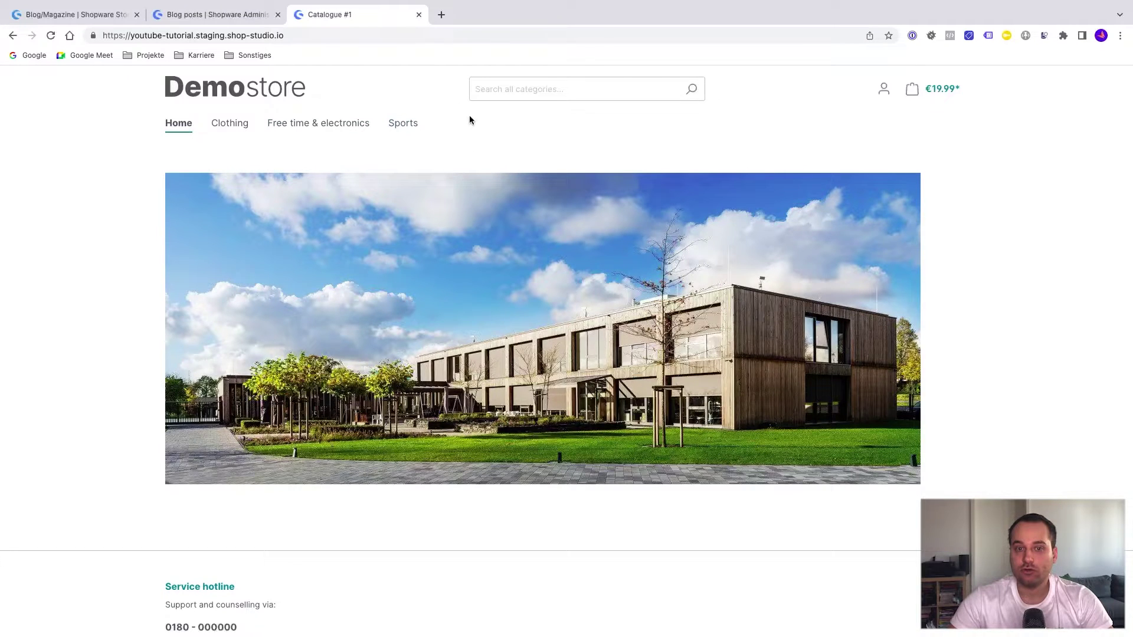
pyautogui.click(237, 23)
pyautogui.moveTo(81, 254)
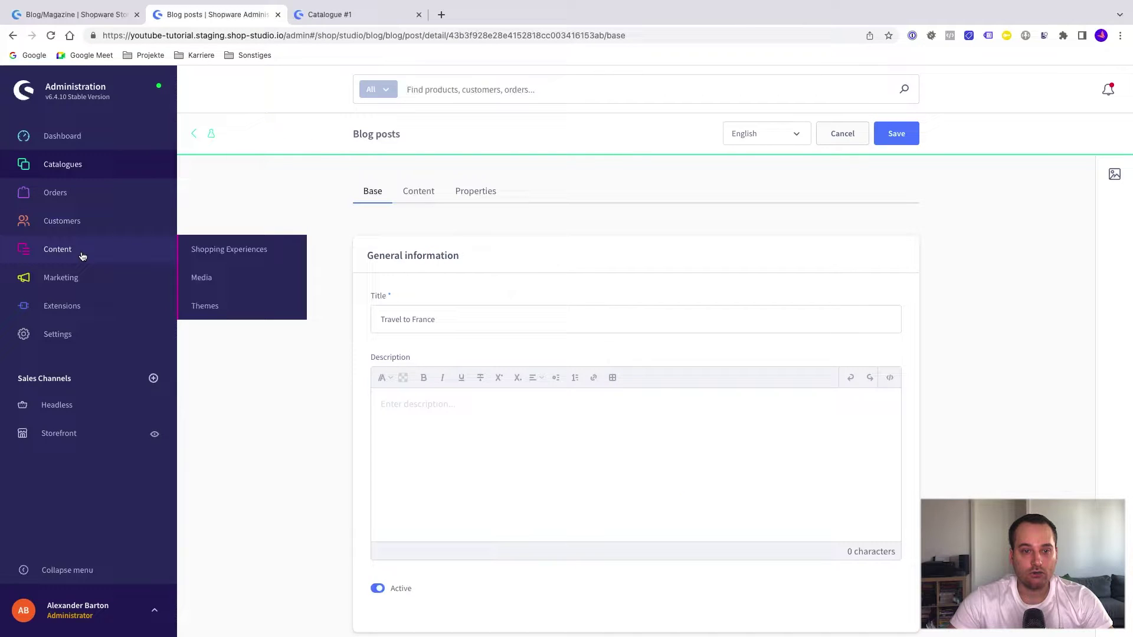
pyautogui.click(211, 254)
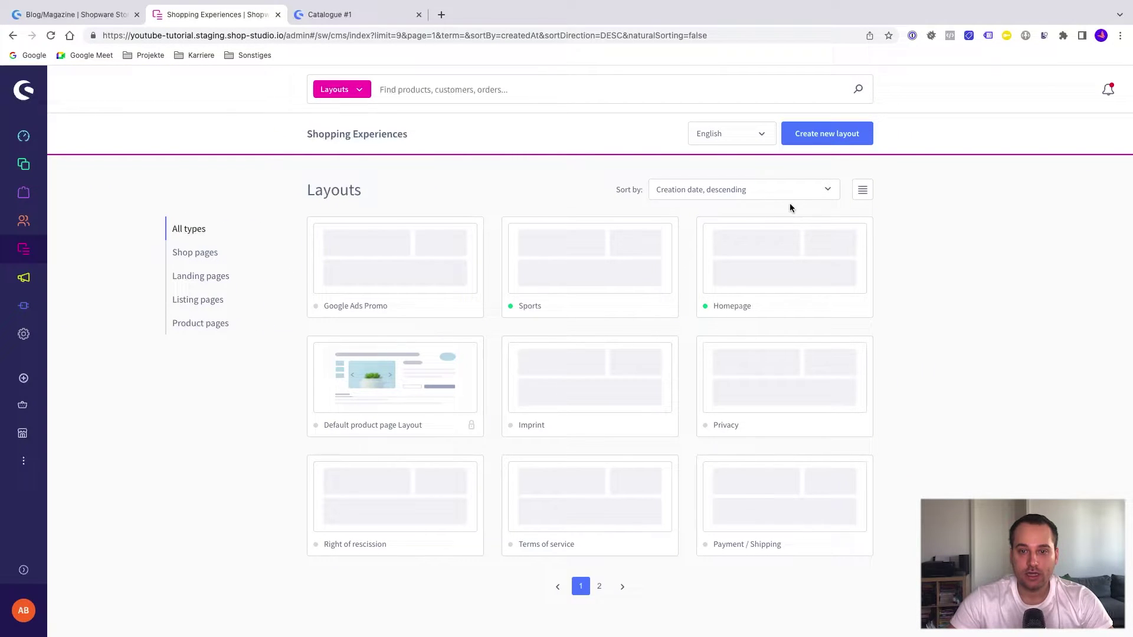
pyautogui.click(805, 133)
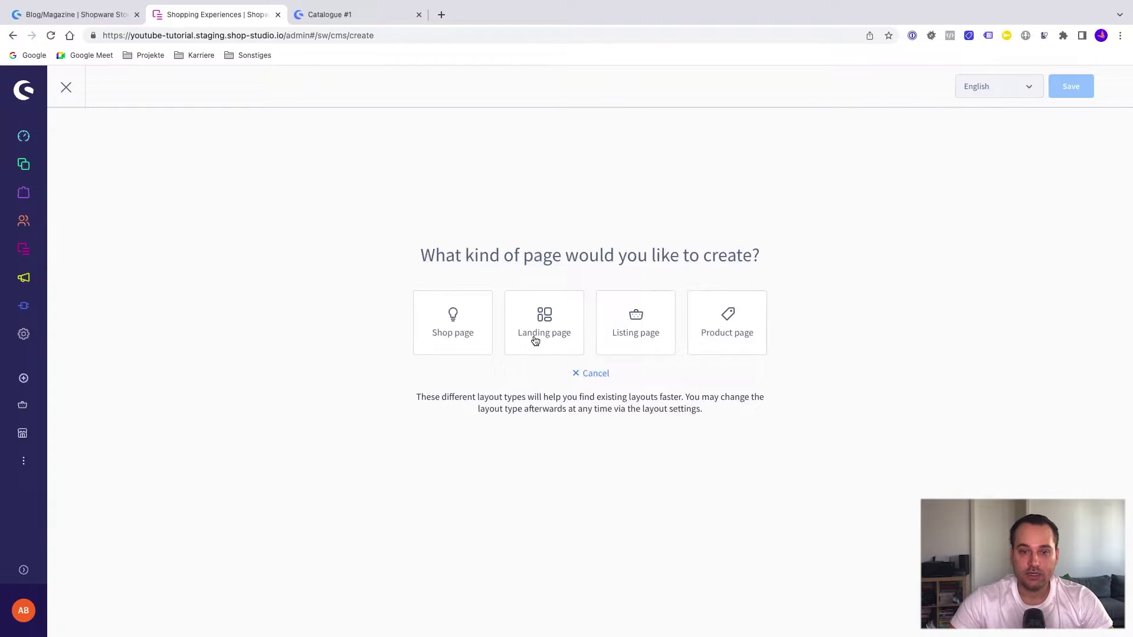
pyautogui.click(470, 339)
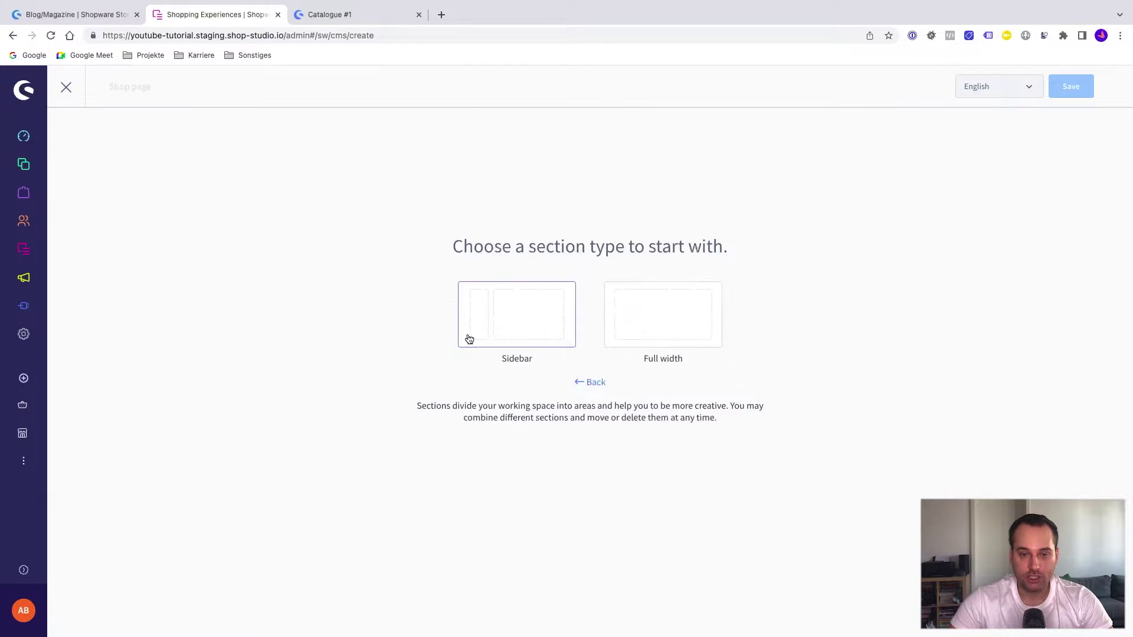
pyautogui.click(675, 334)
pyautogui.click(674, 325)
pyautogui.write('Blg')
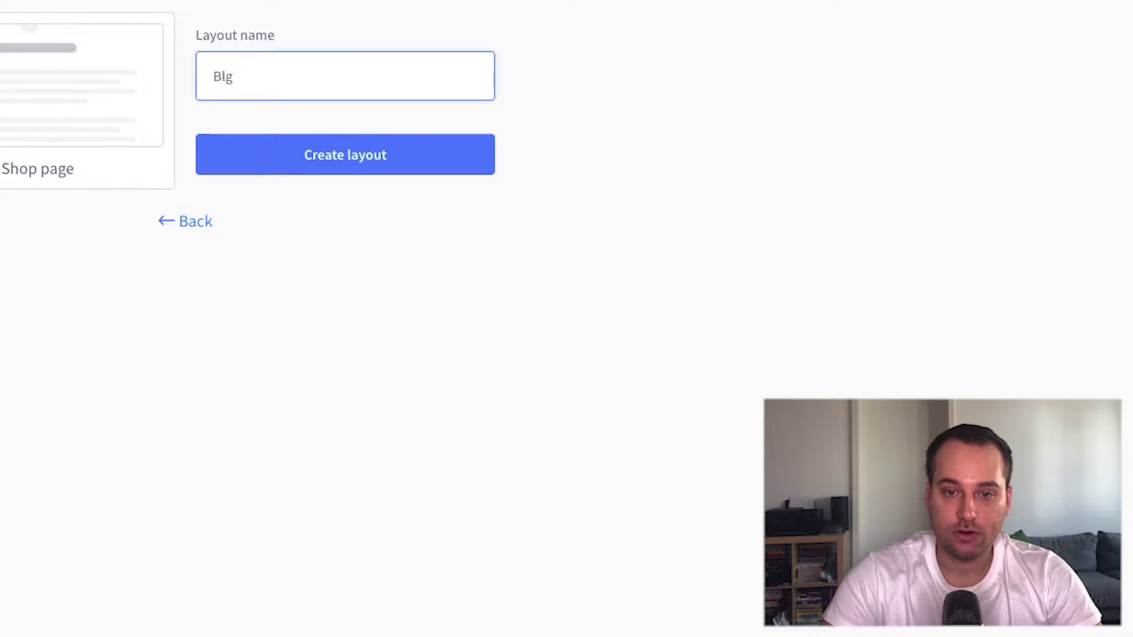
pyautogui.press('Return')
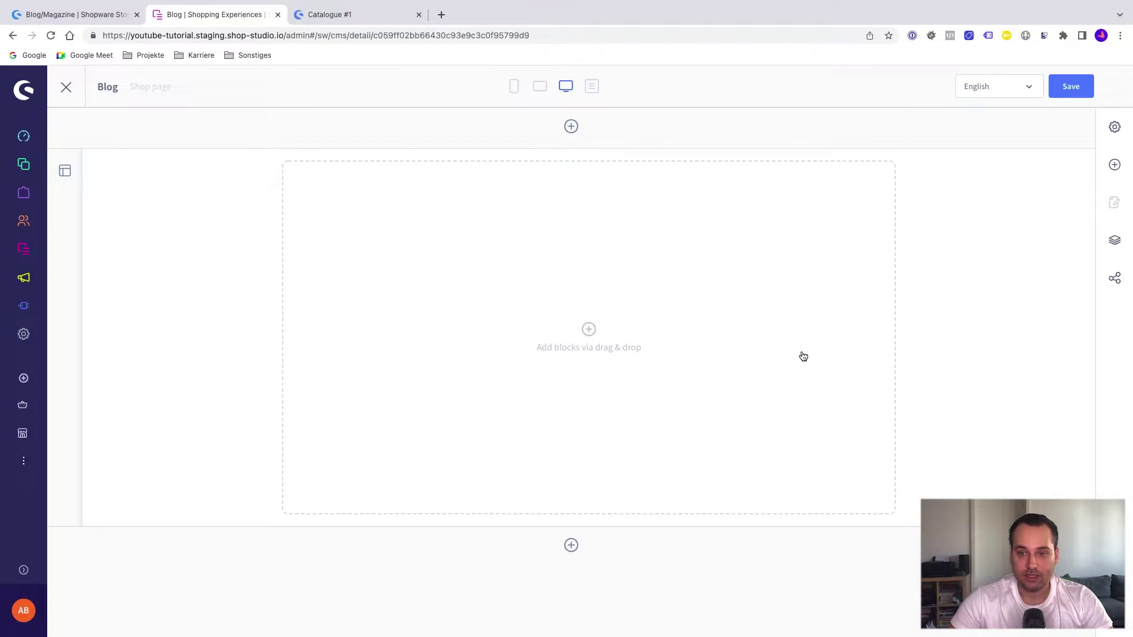
# Step: Drop a Blog post listing block from the Blog category into the empty section
pyautogui.click(590, 338)
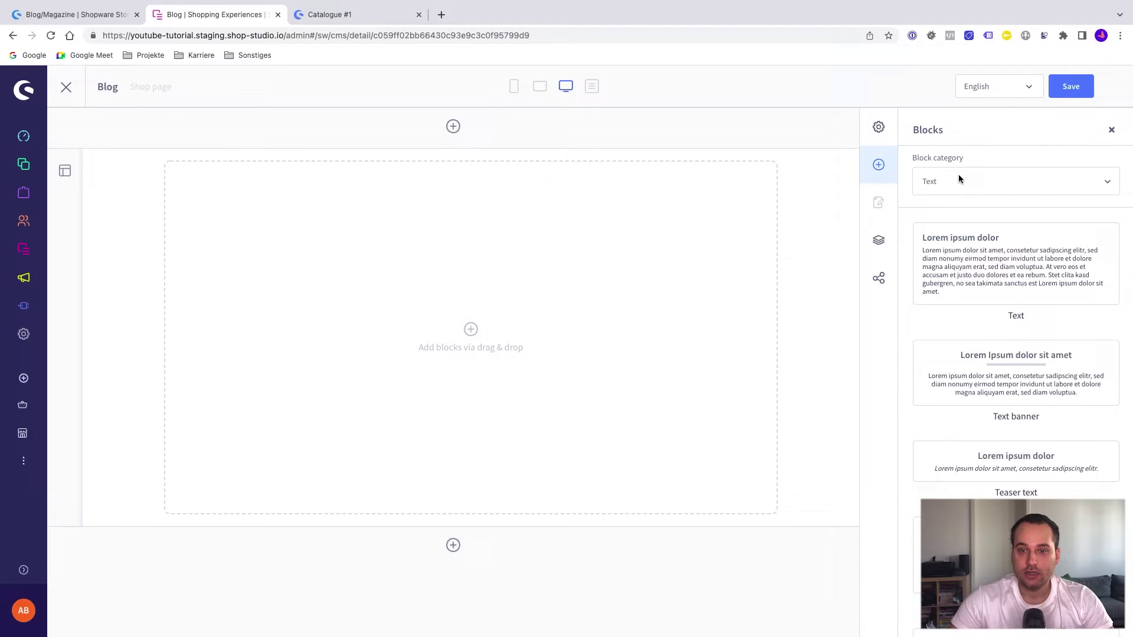
pyautogui.scroll(-1, 981, 381)
pyautogui.scroll(-4, 981, 381)
pyautogui.scroll(6, 968, 306)
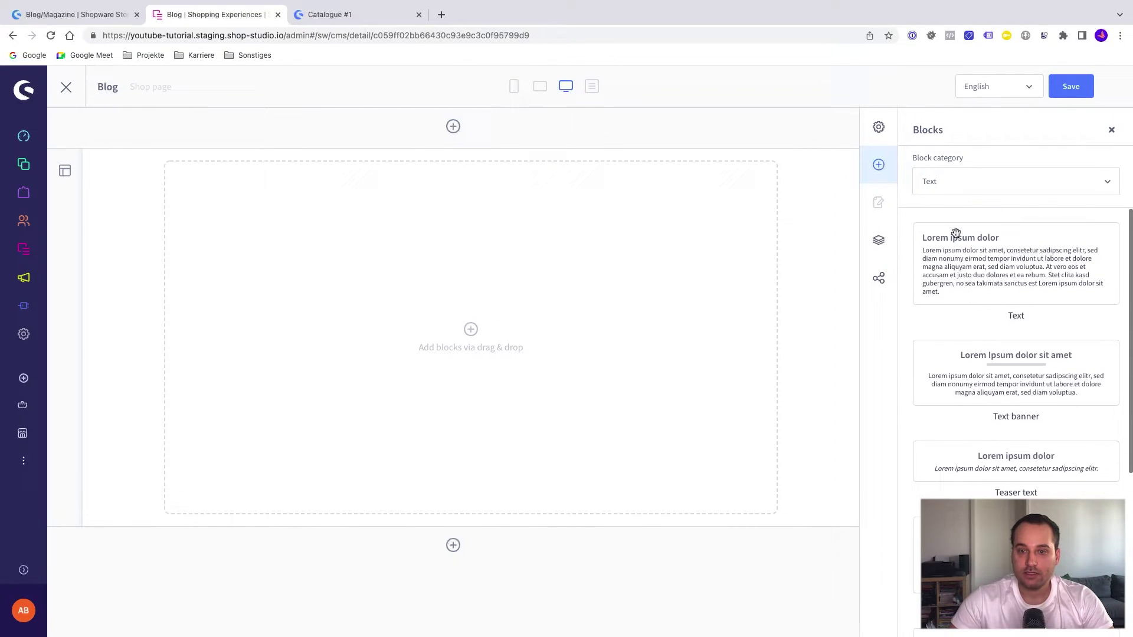
pyautogui.click(951, 185)
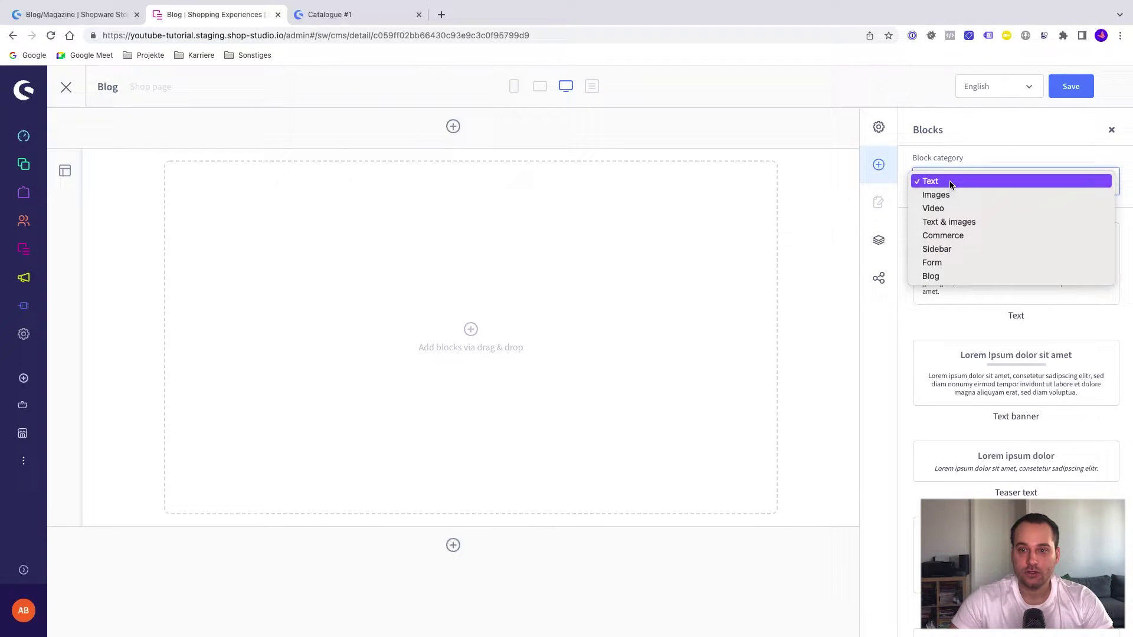
pyautogui.click(944, 276)
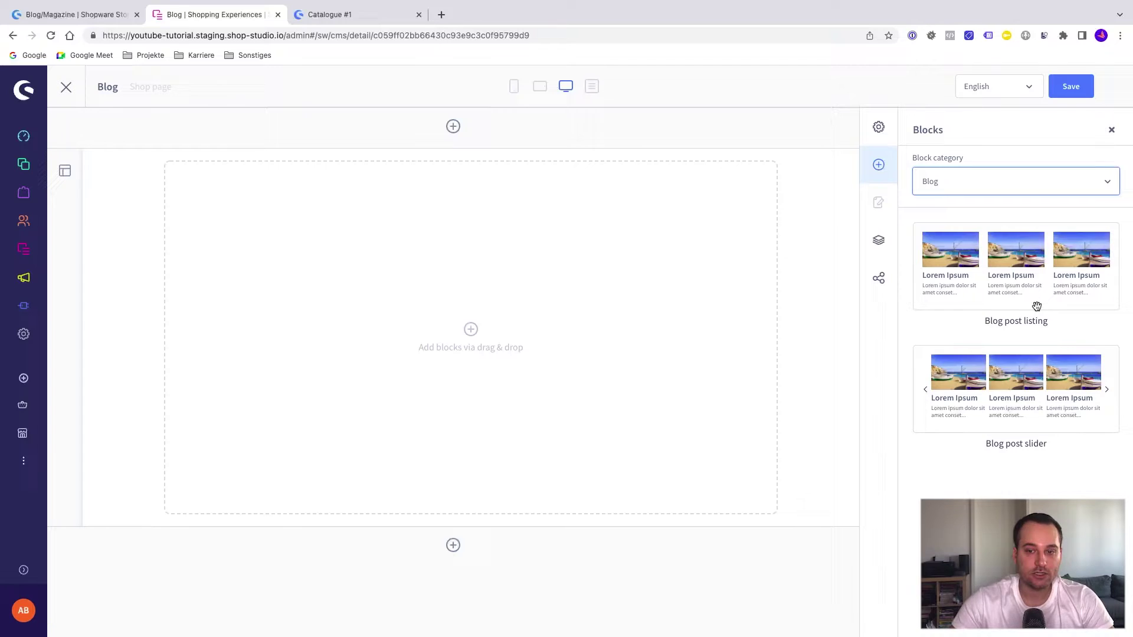
pyautogui.moveTo(1013, 286); pyautogui.dragTo(529, 357)
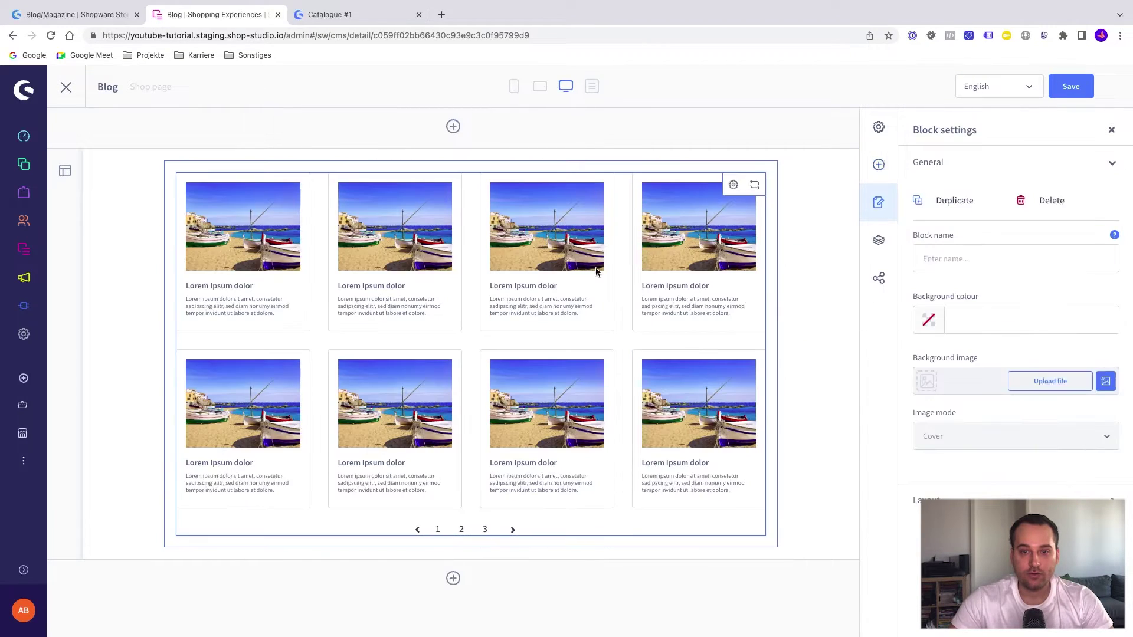
# Step: Keep the blog listing element on the Standard layout and save the Blog layout
pyautogui.click(732, 188)
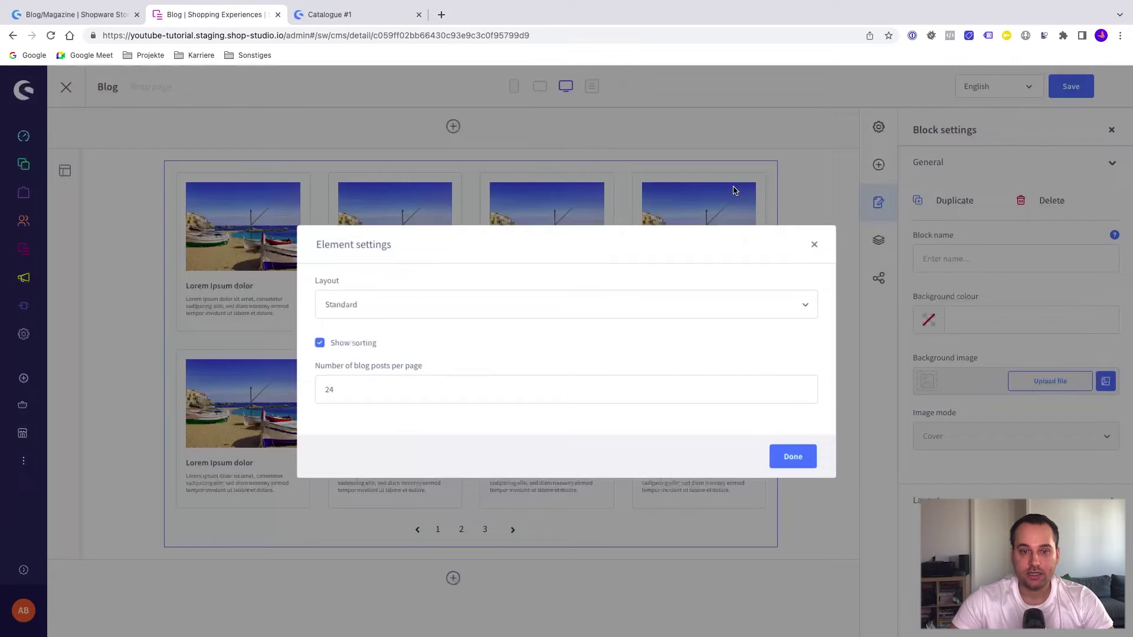
pyautogui.click(407, 306)
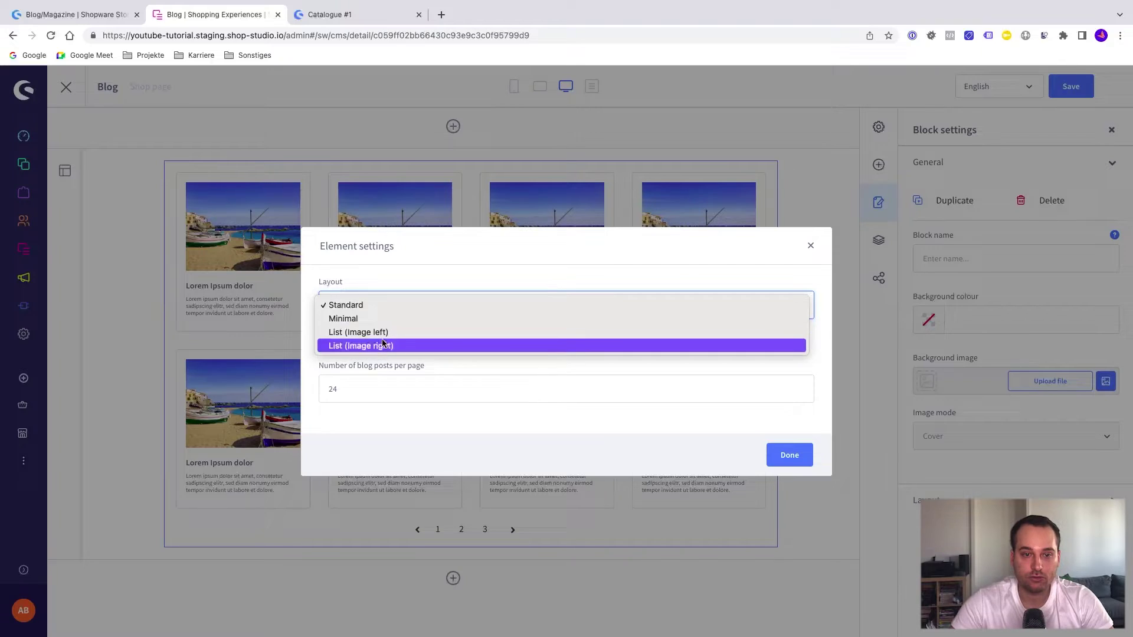
pyautogui.click(426, 272)
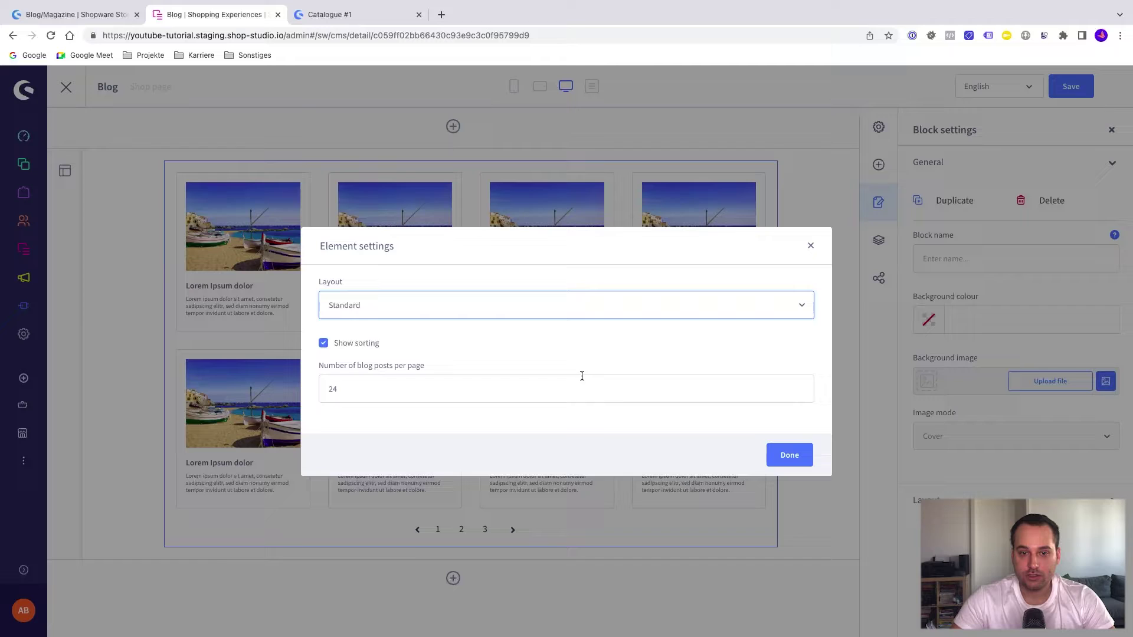
pyautogui.click(789, 455)
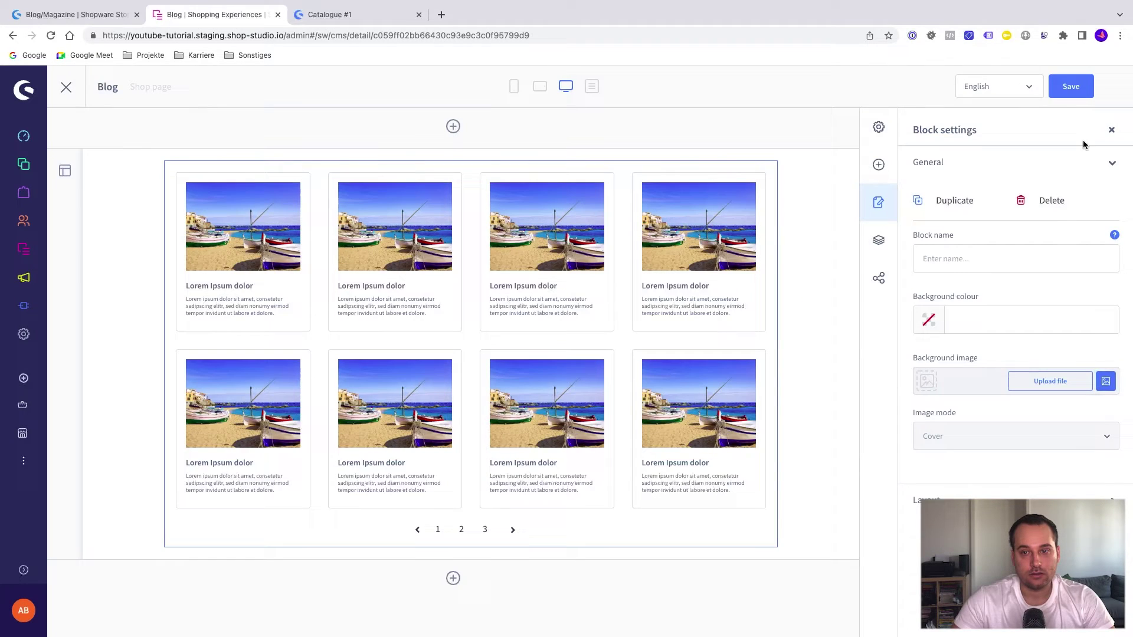
pyautogui.click(1073, 92)
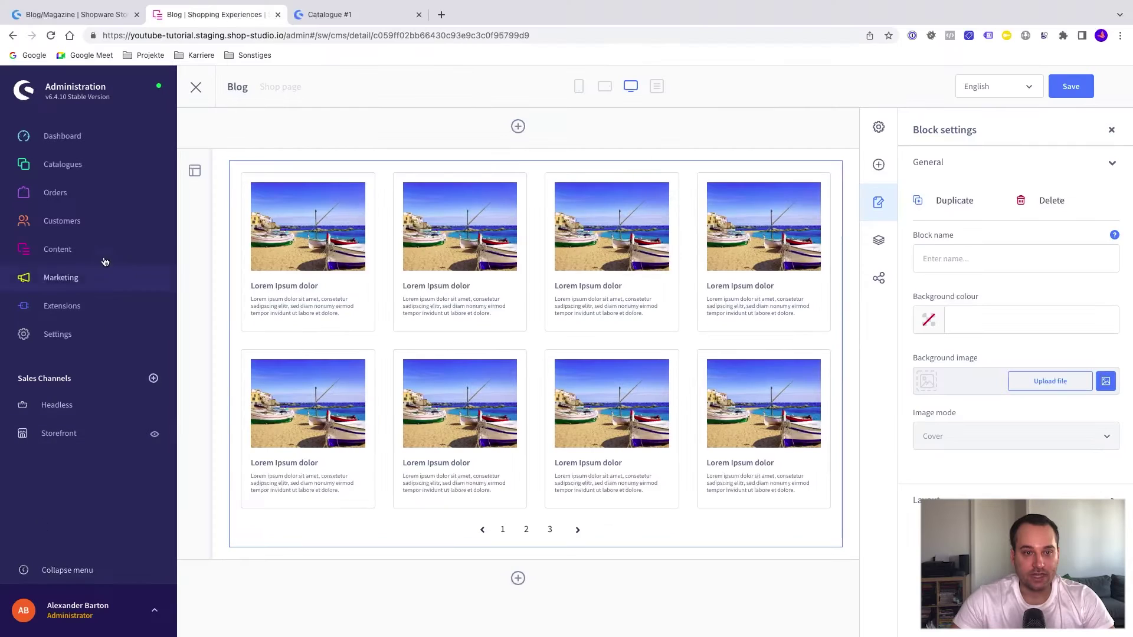
pyautogui.moveTo(109, 177)
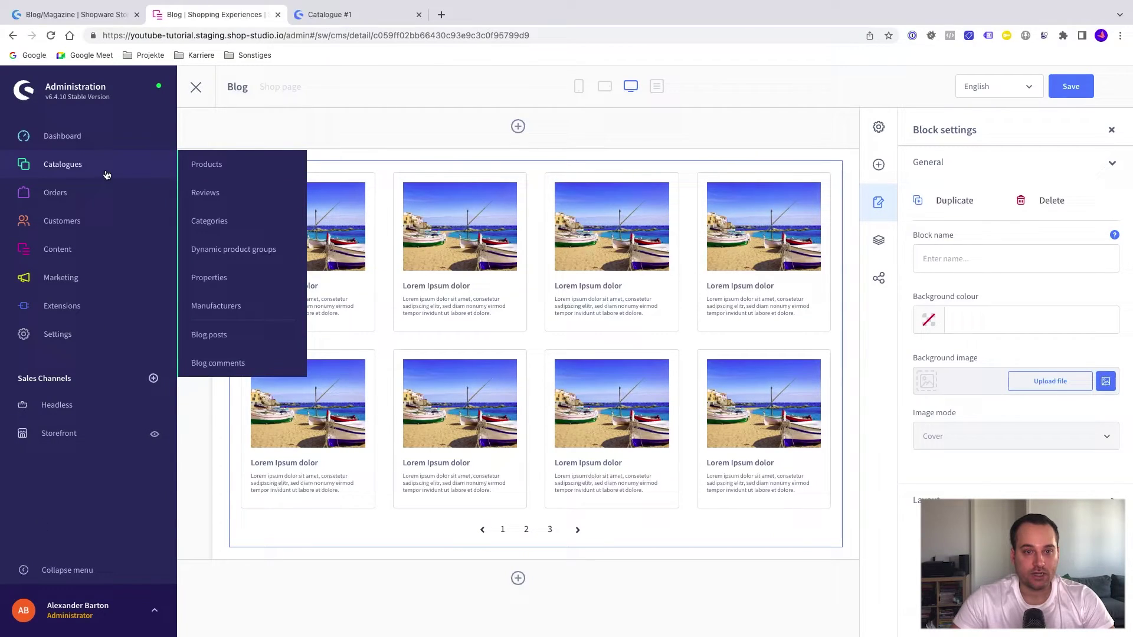
# Step: Add a subcategory named 'Blog' under Catalogue #1
pyautogui.click(210, 226)
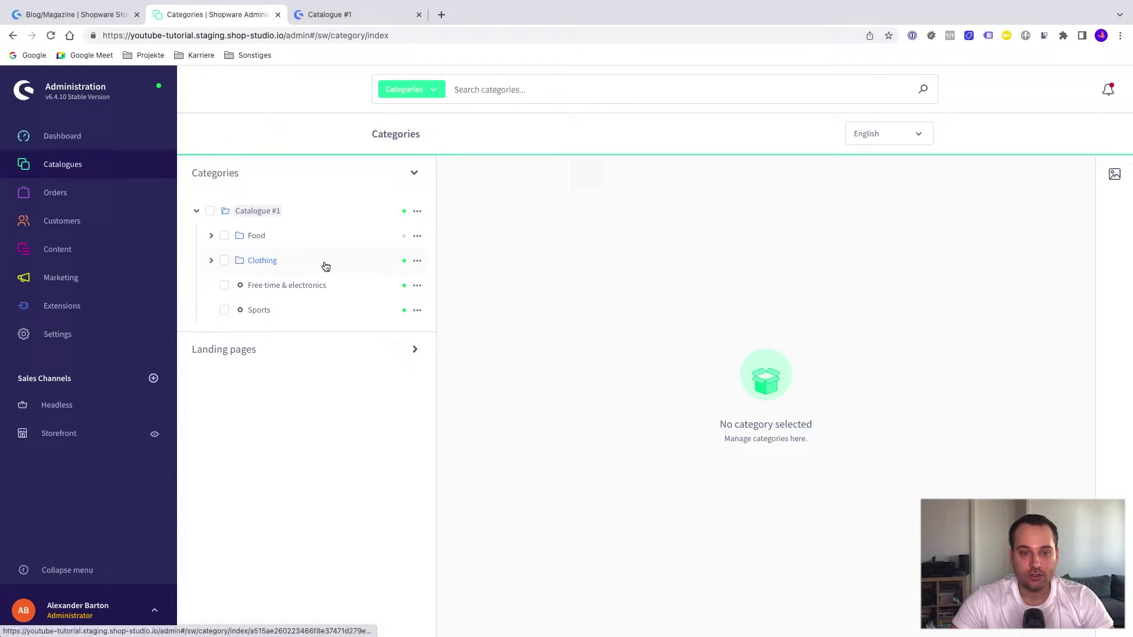
pyautogui.click(416, 212)
pyautogui.click(440, 269)
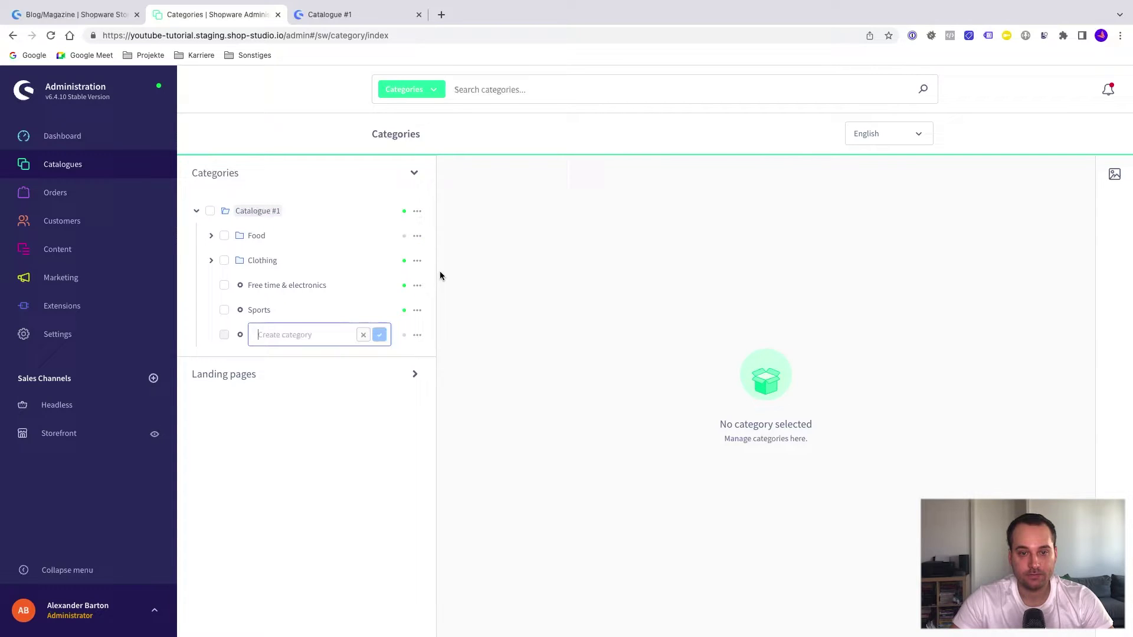
pyautogui.write('Blog')
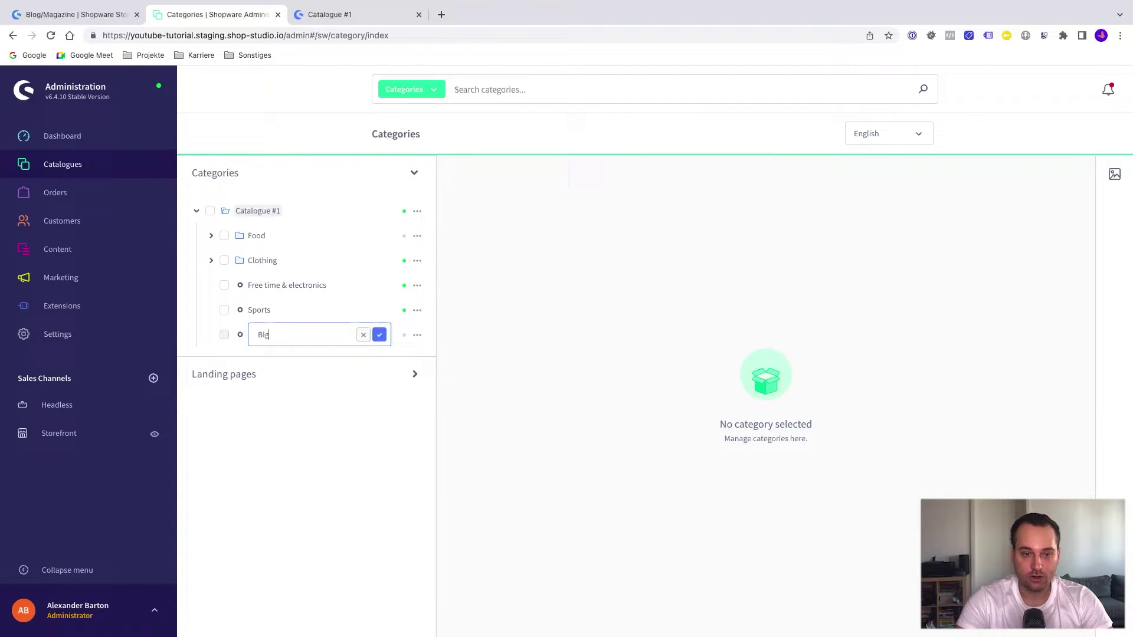
pyautogui.press('Return')
pyautogui.click(282, 335)
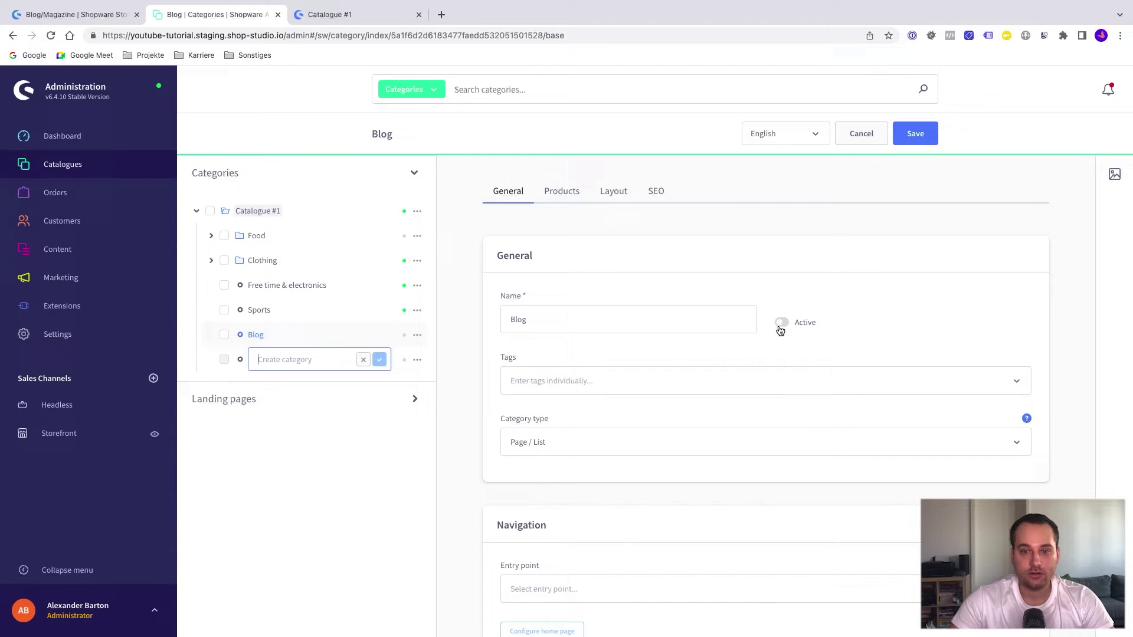
# Step: Set the Blog category active and go to its layout assignment
pyautogui.click(781, 328)
pyautogui.scroll(-2, 672, 372)
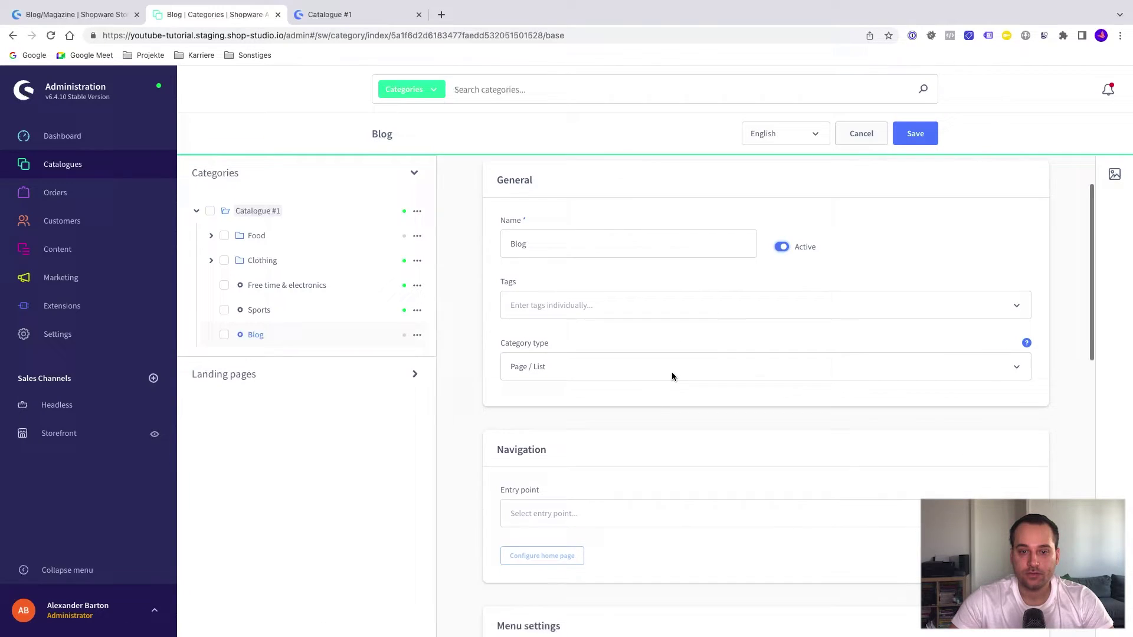
pyautogui.scroll(-7, 672, 375)
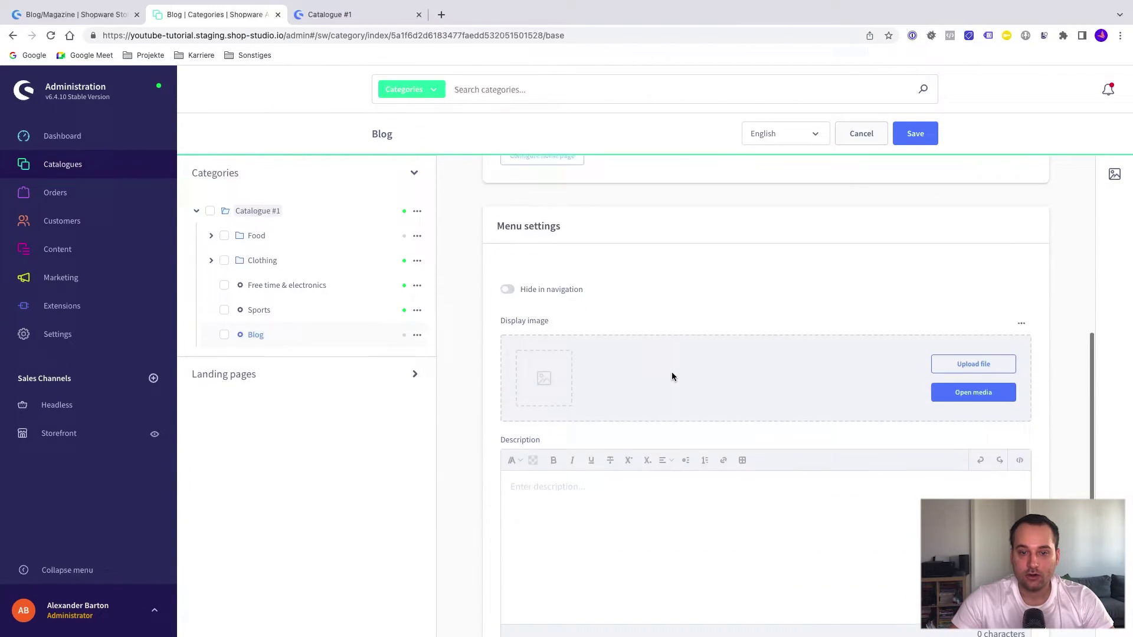
pyautogui.scroll(10, 672, 371)
pyautogui.click(617, 197)
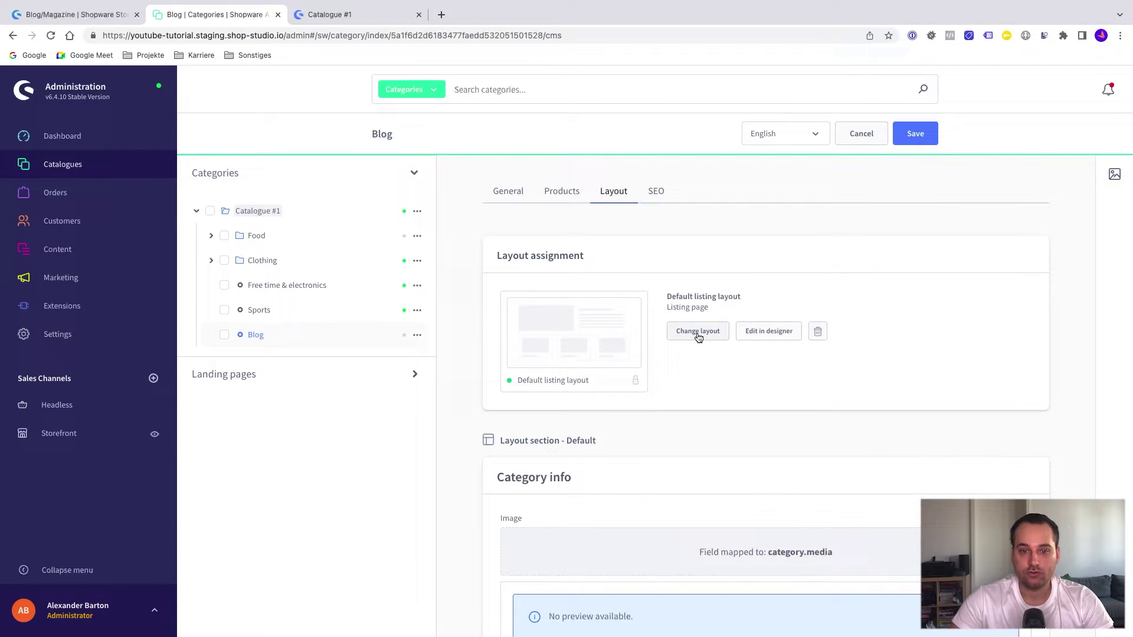
# Step: Assign the Blog layout to the Blog category, save, and switch to the storefront
pyautogui.click(692, 335)
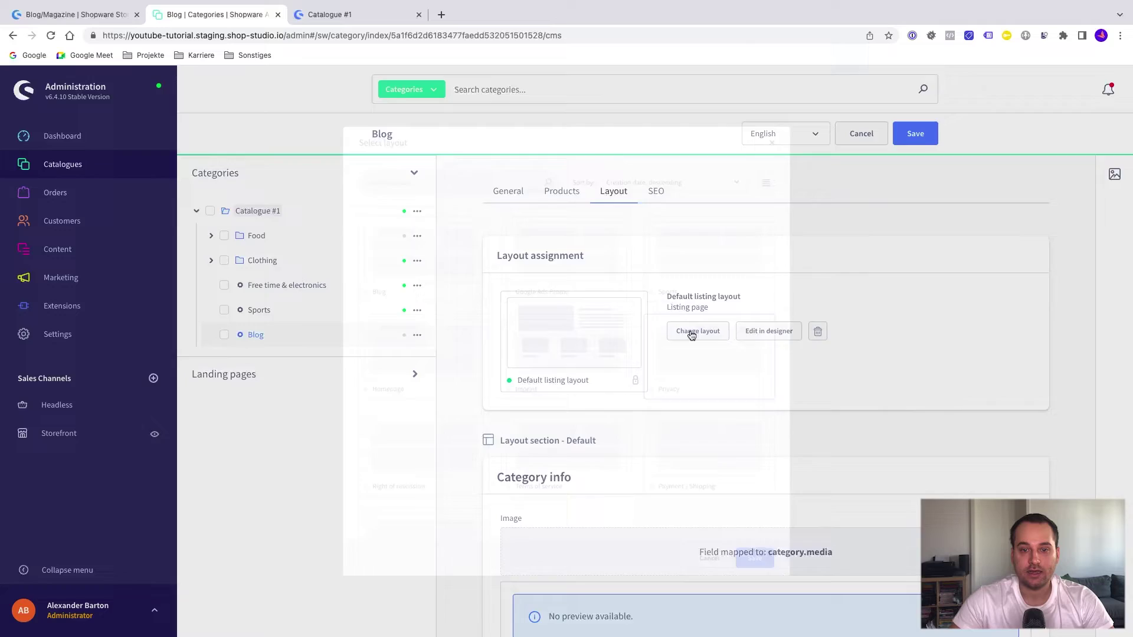
pyautogui.click(397, 243)
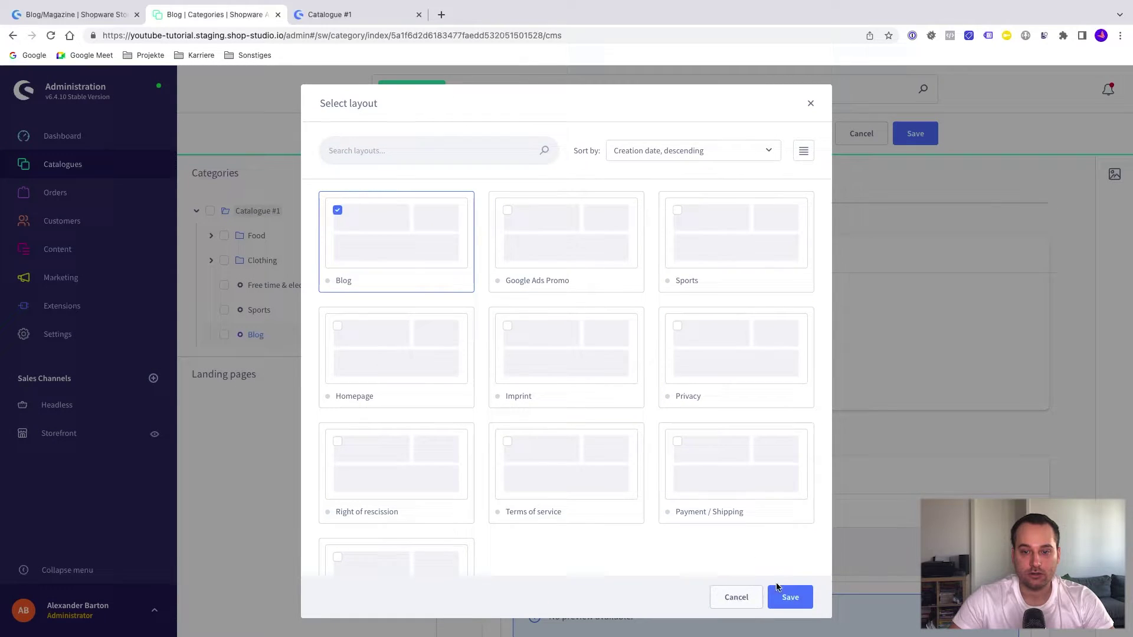
pyautogui.click(789, 597)
pyautogui.click(913, 140)
pyautogui.hotkey('ctrl', 'Tab')
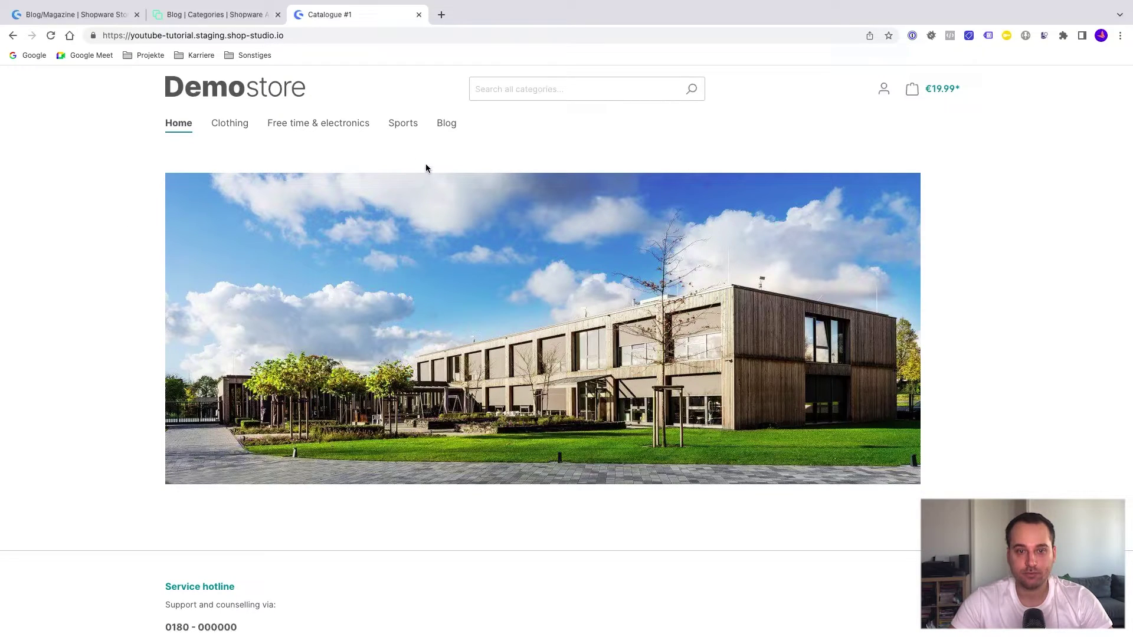
# Step: Open the Blog category page from the storefront's main navigation
pyautogui.click(452, 129)
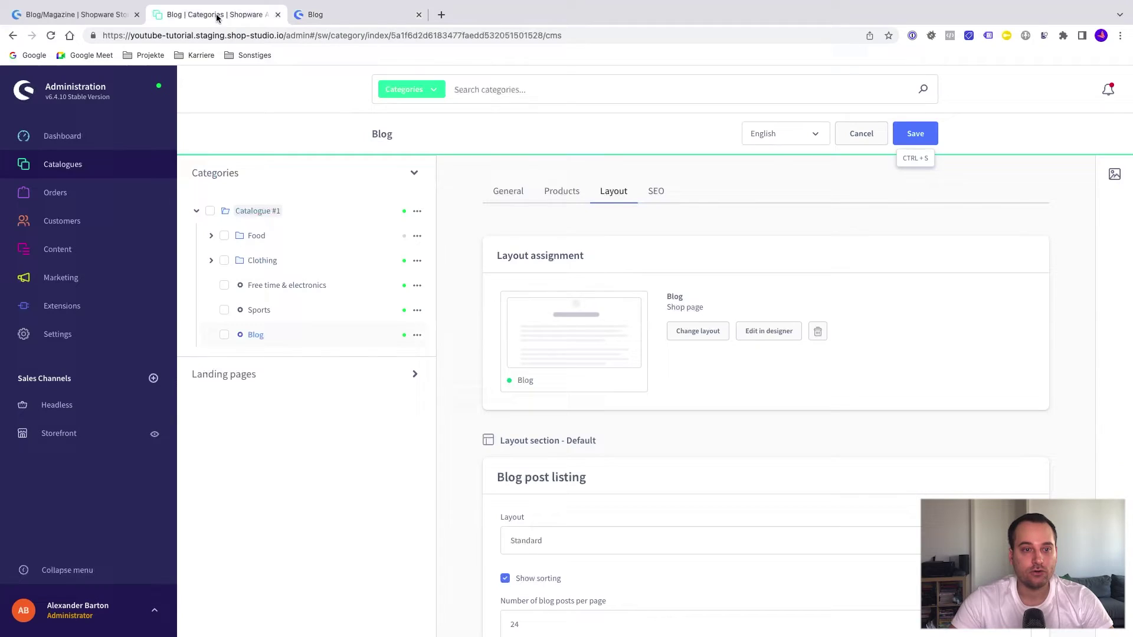
# Step: Open the Travel to France post from the blog posts list for editing
pyautogui.moveTo(78, 159)
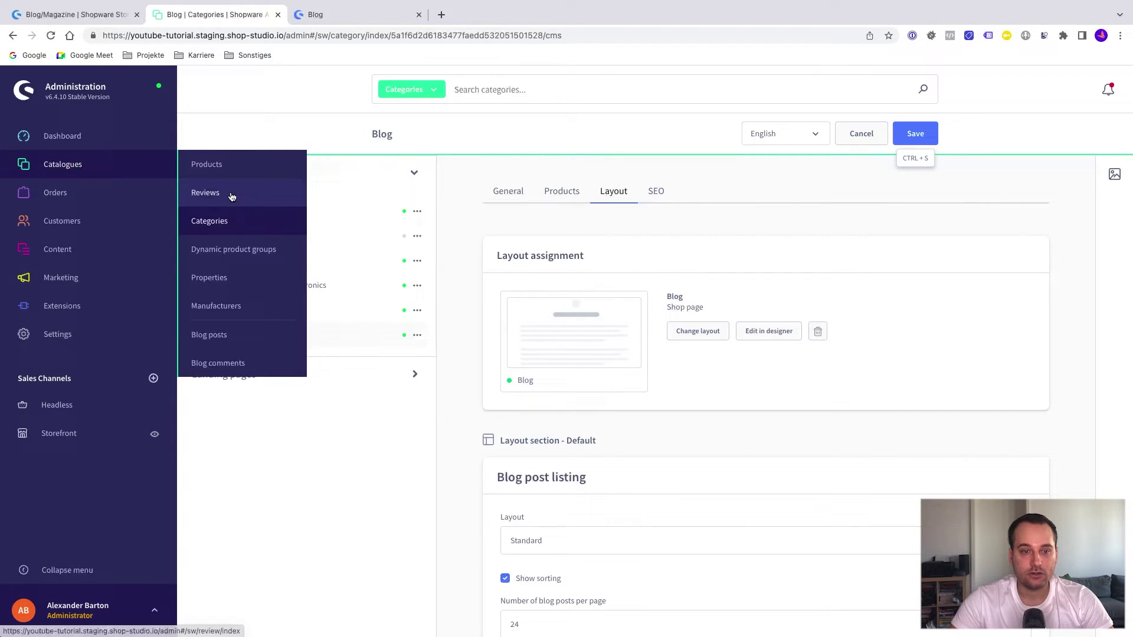
pyautogui.click(213, 335)
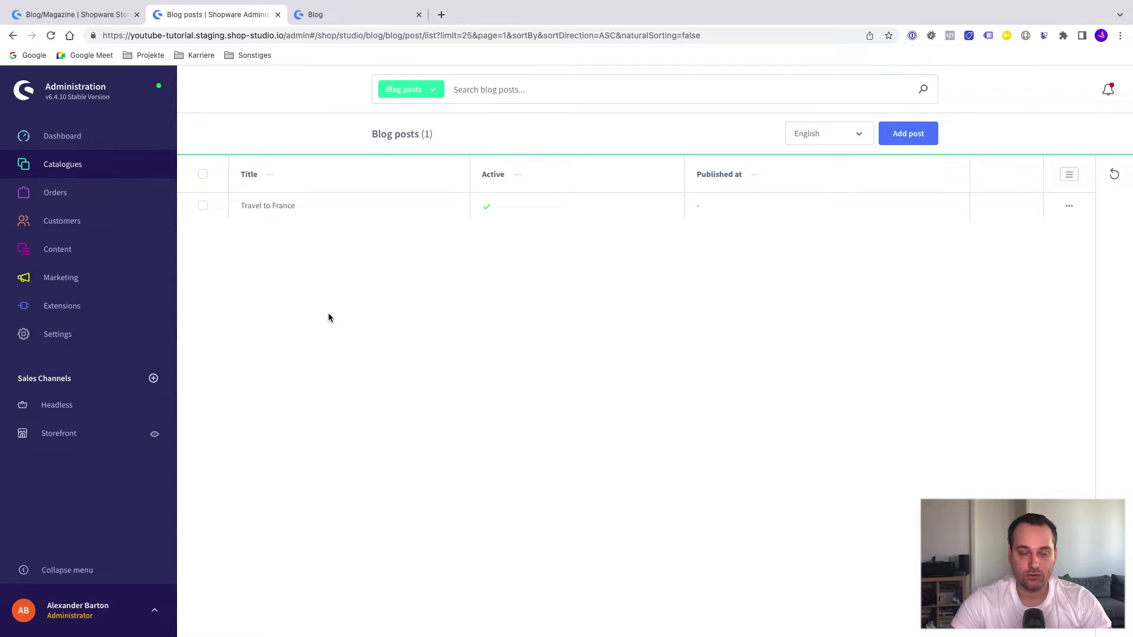
pyautogui.click(278, 211)
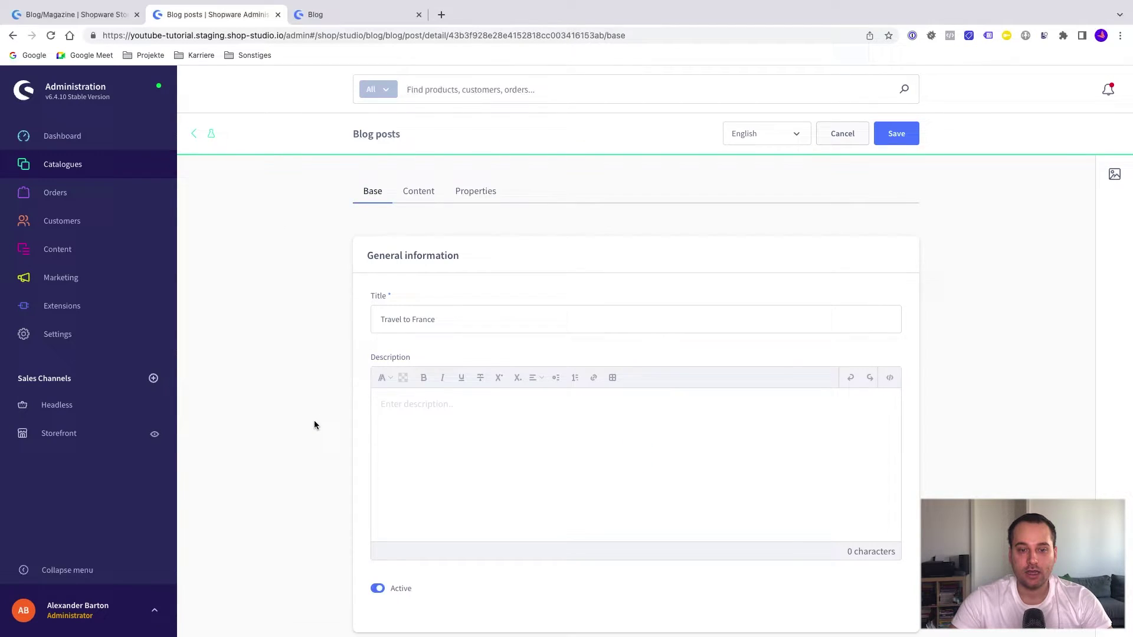
pyautogui.scroll(-15, 315, 423)
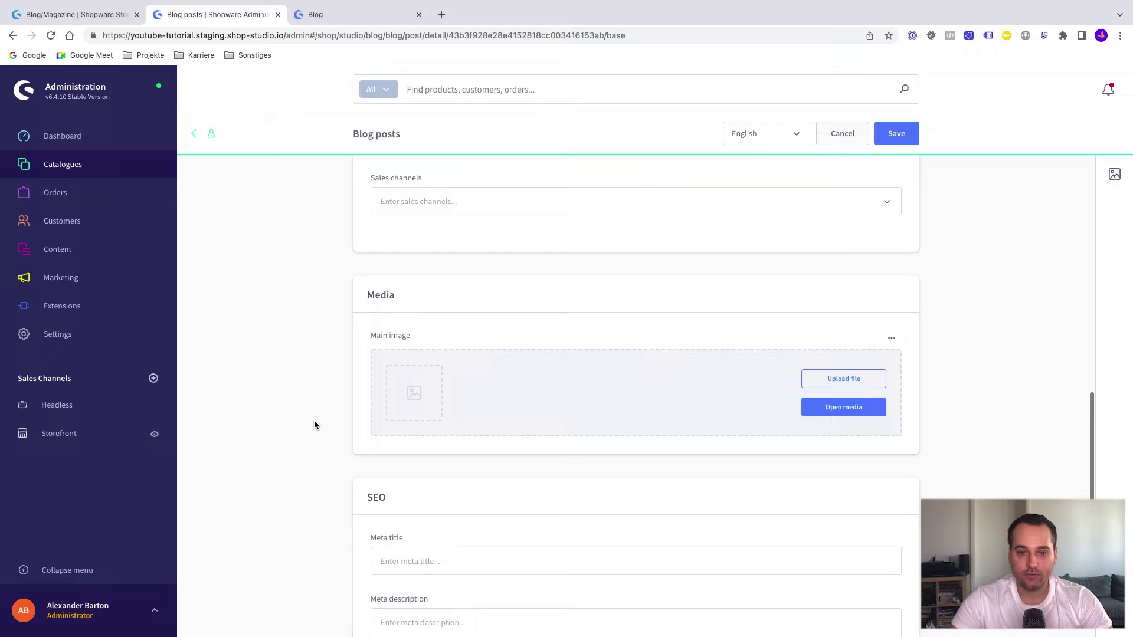
pyautogui.scroll(-7, 314, 422)
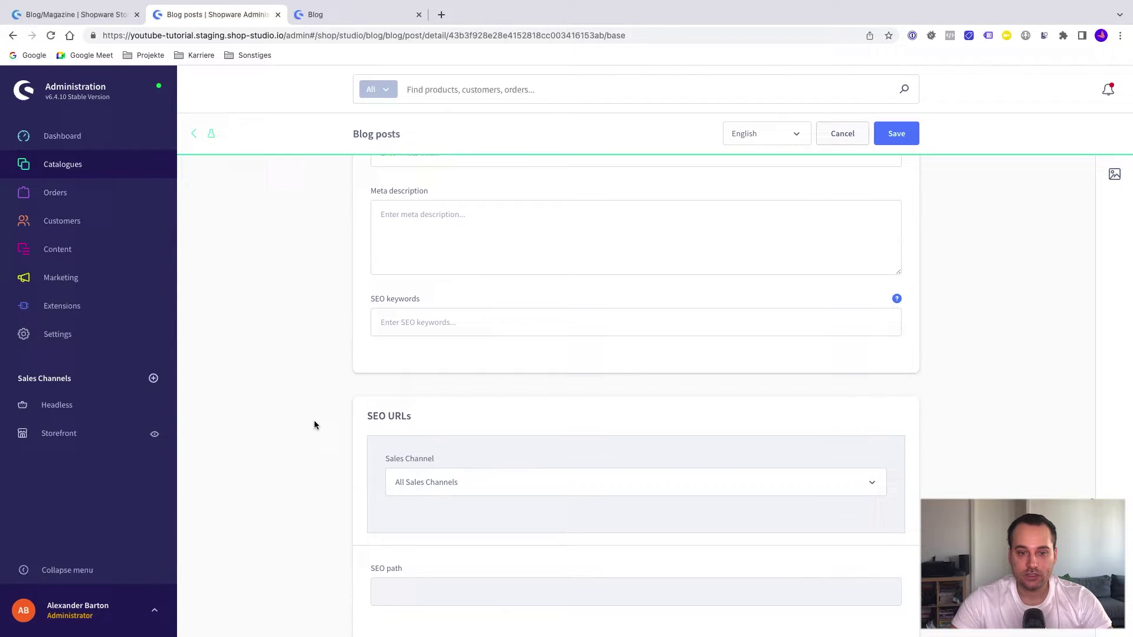
pyautogui.scroll(10, 314, 425)
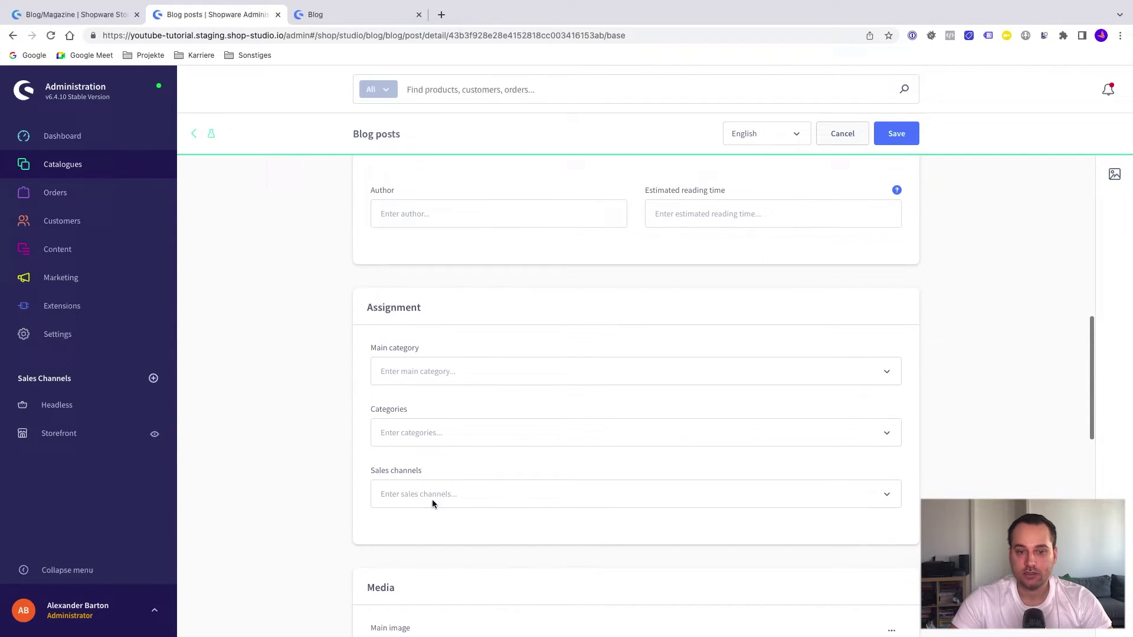
# Step: Assign the post to the Storefront sales channel and check the storefront Blog tab
pyautogui.click(413, 498)
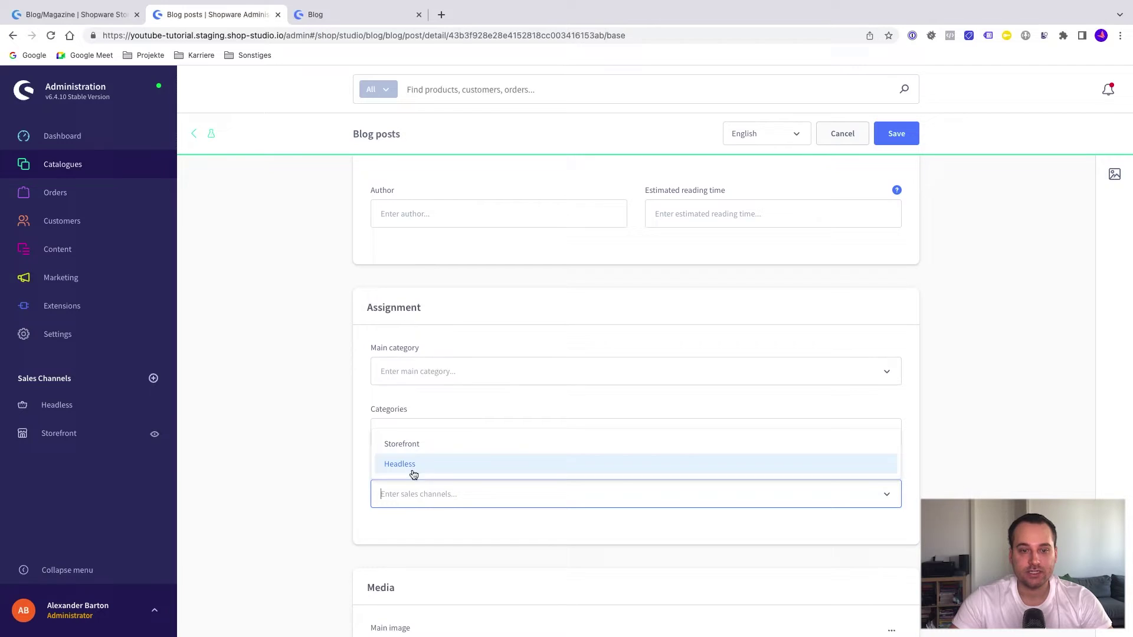
pyautogui.click(414, 447)
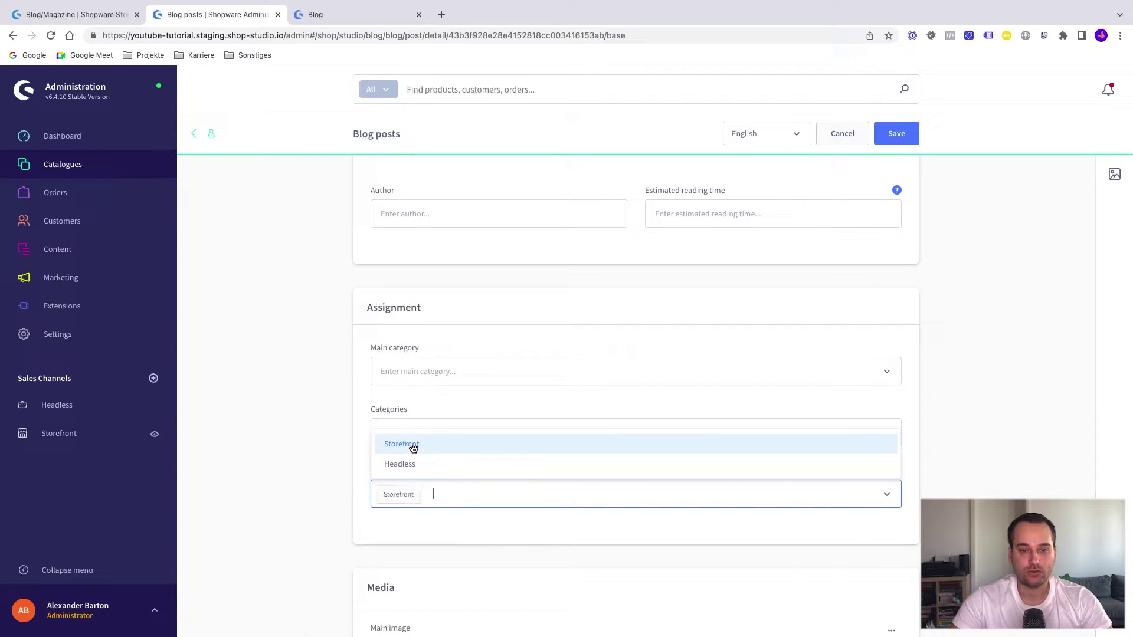
pyautogui.click(360, 435)
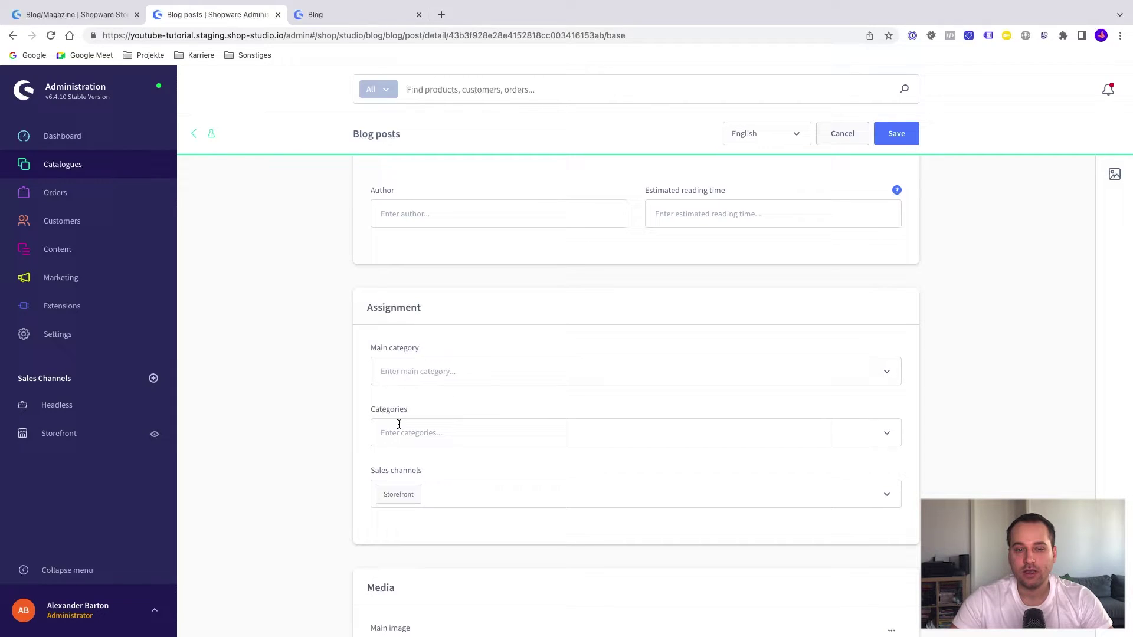
pyautogui.click(331, 16)
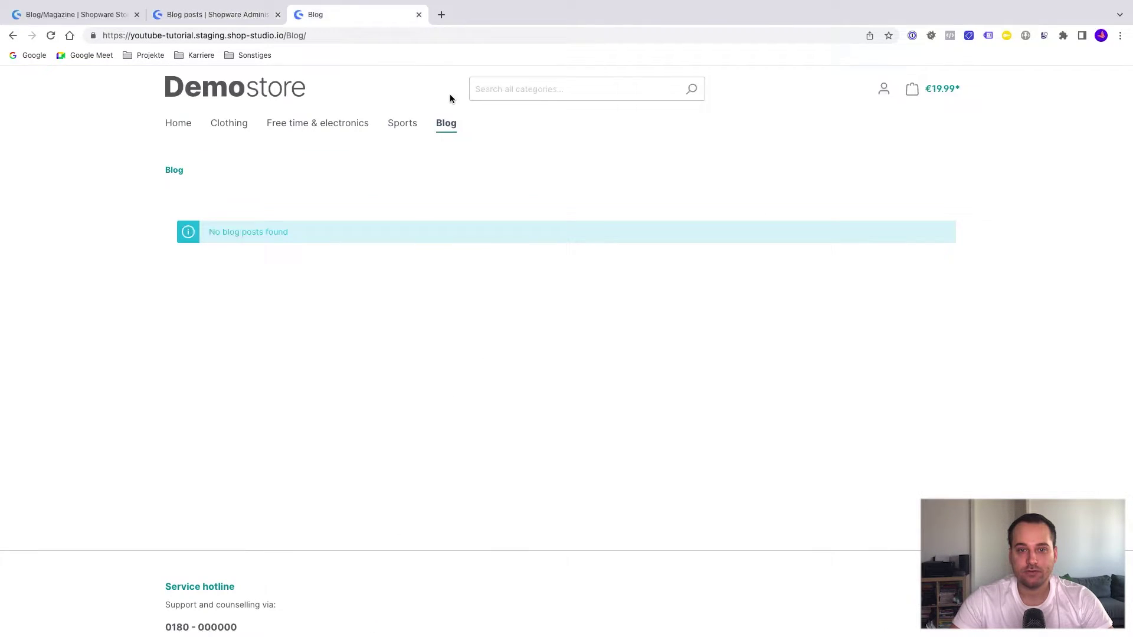
pyautogui.click(240, 16)
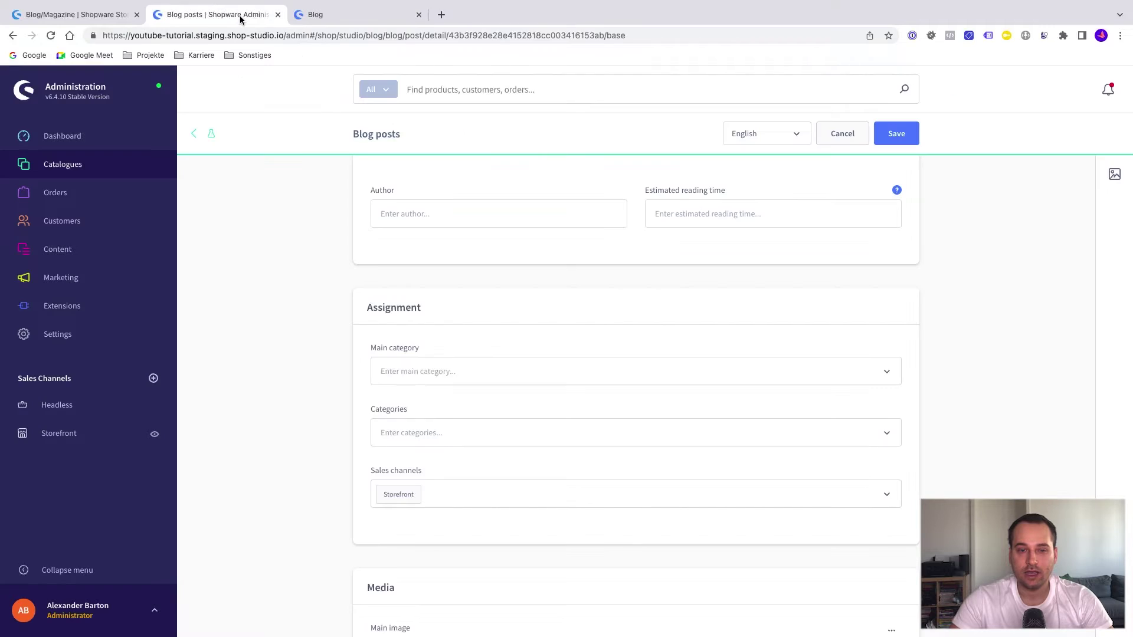
# Step: Set Blog as the post's main category and add Blog to its categories
pyautogui.click(421, 381)
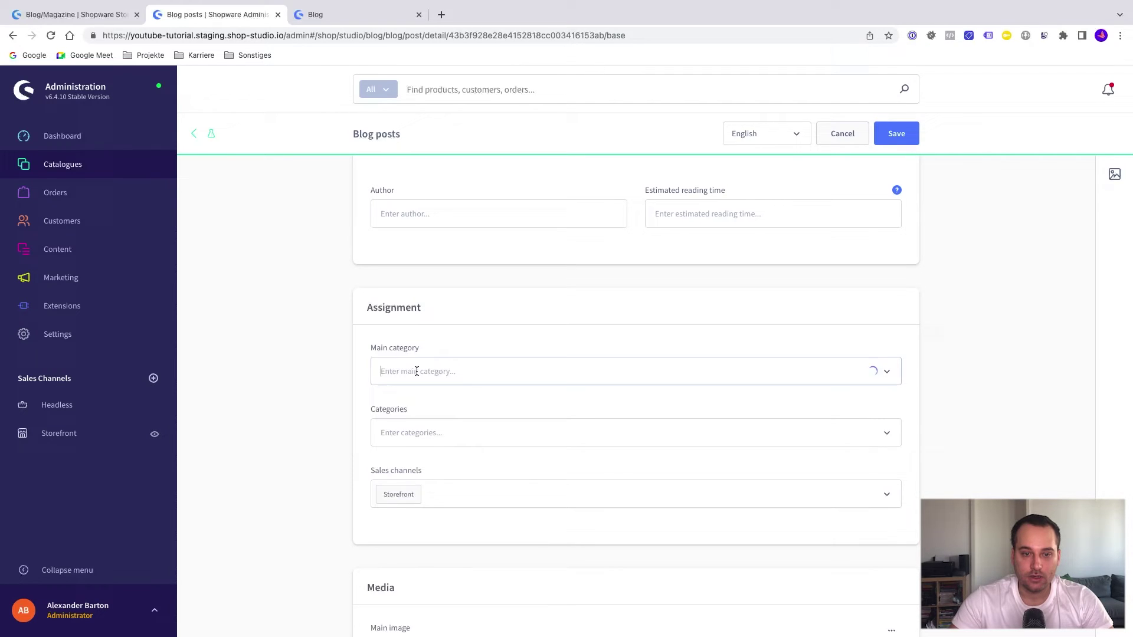
pyautogui.scroll(-2, 416, 503)
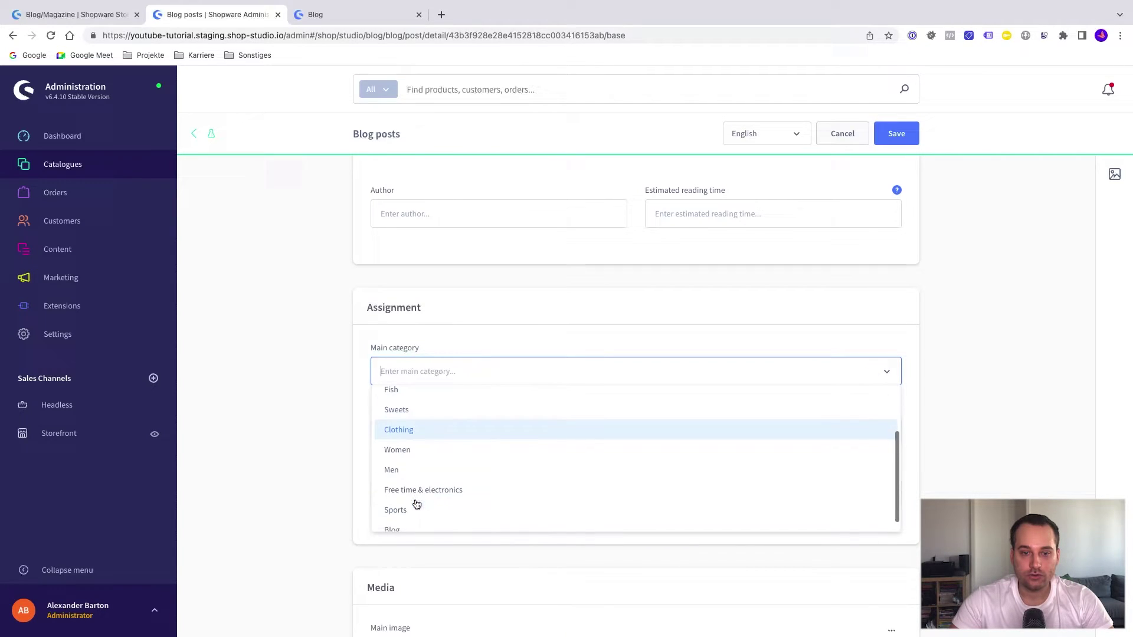
pyautogui.write('bl')
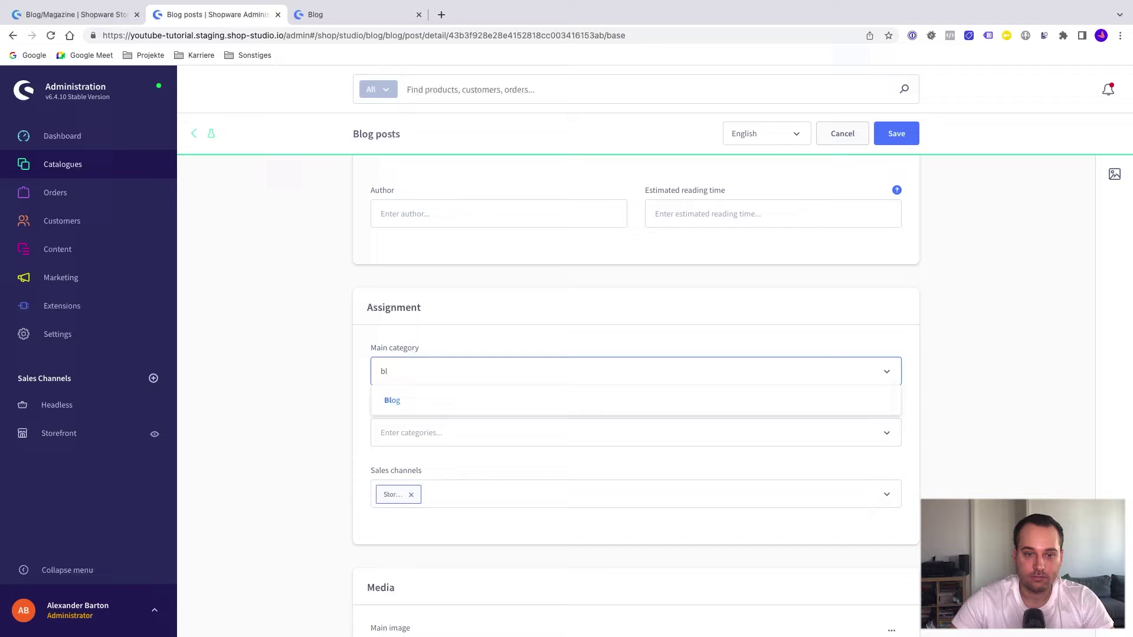
pyautogui.click(395, 401)
pyautogui.click(400, 434)
pyautogui.write('blog')
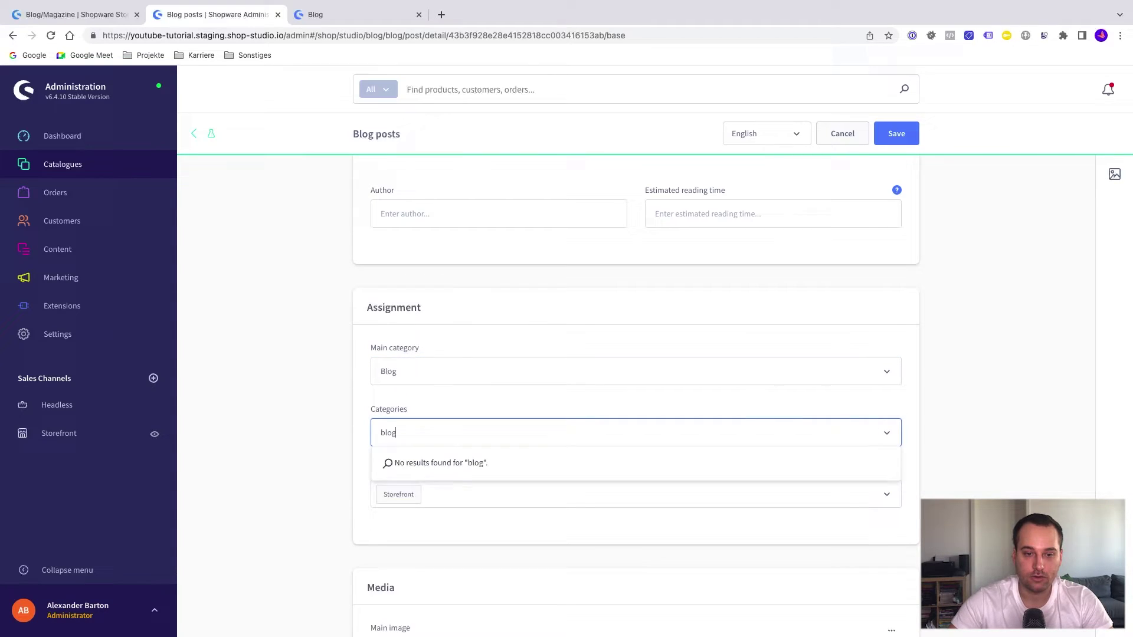
pyautogui.click(392, 462)
# Step: Save the post and reload the storefront Blog page to see Travel to France listed
pyautogui.click(896, 134)
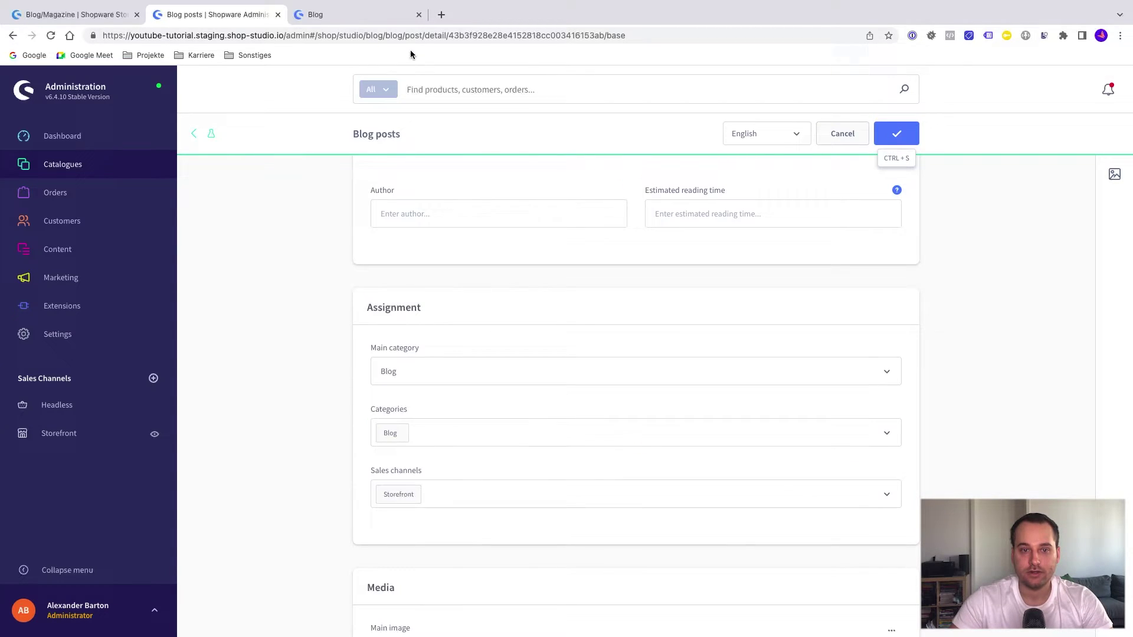
pyautogui.click(366, 14)
pyautogui.press('super+r')
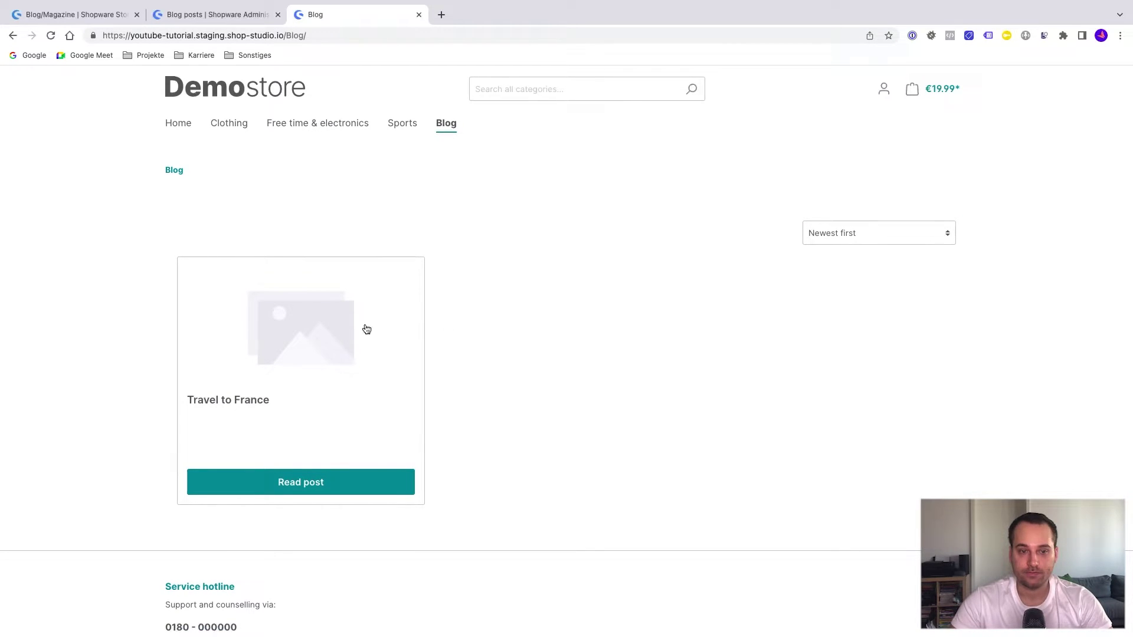
# Step: Open the Travel to France post page from its card on the storefront blog
pyautogui.click(321, 351)
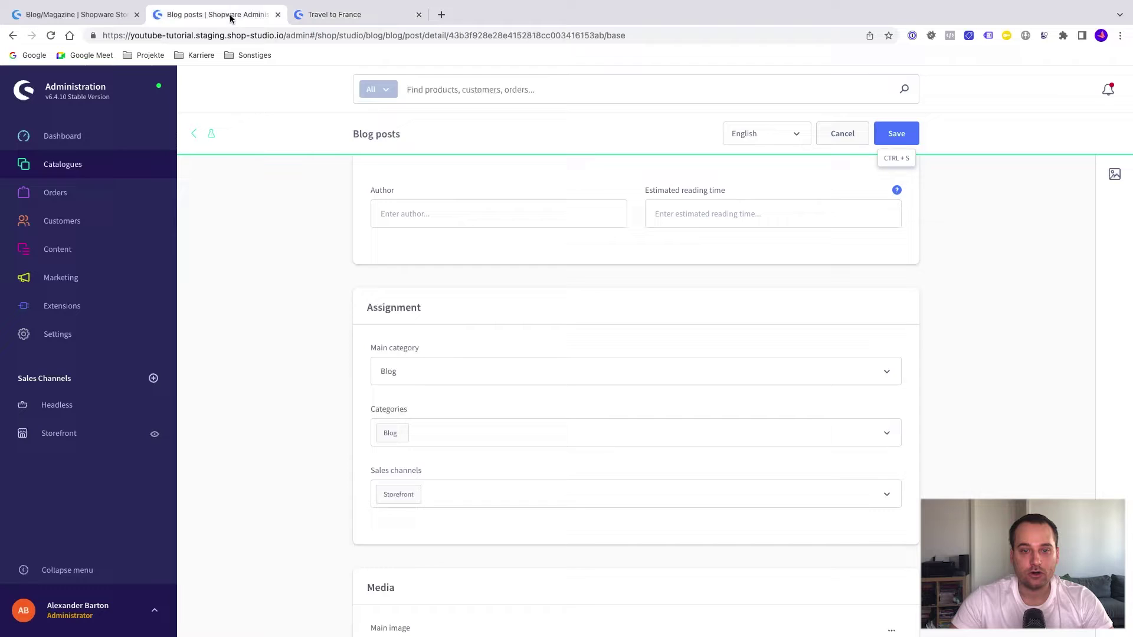
# Step: Add a Text content block reading 'This is a text' to the post
pyautogui.scroll(10, 263, 228)
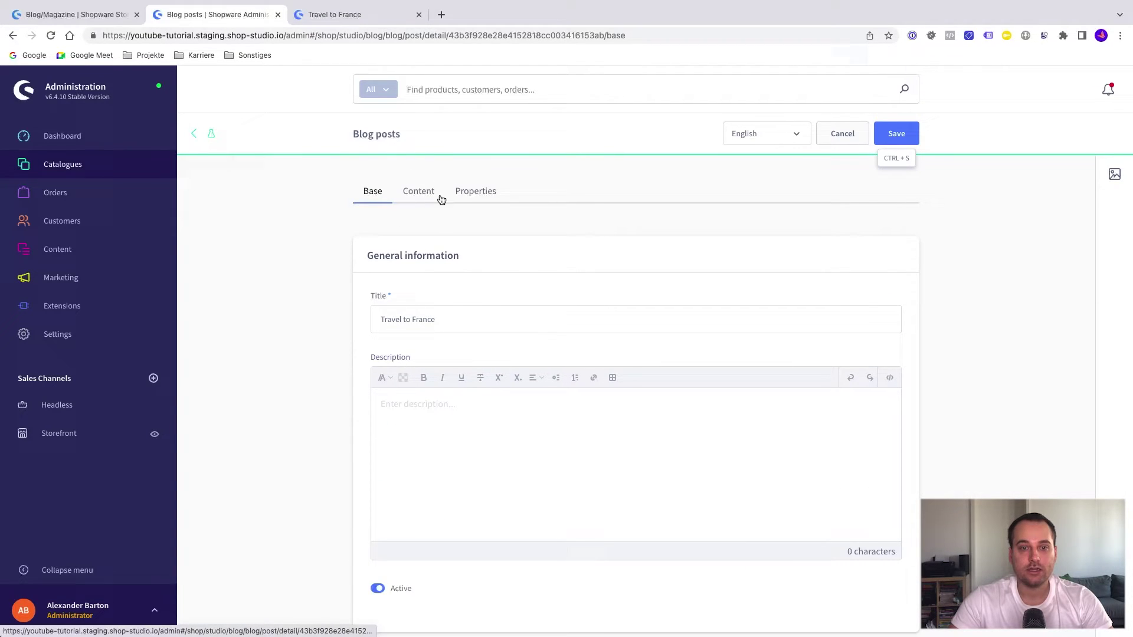
pyautogui.click(419, 199)
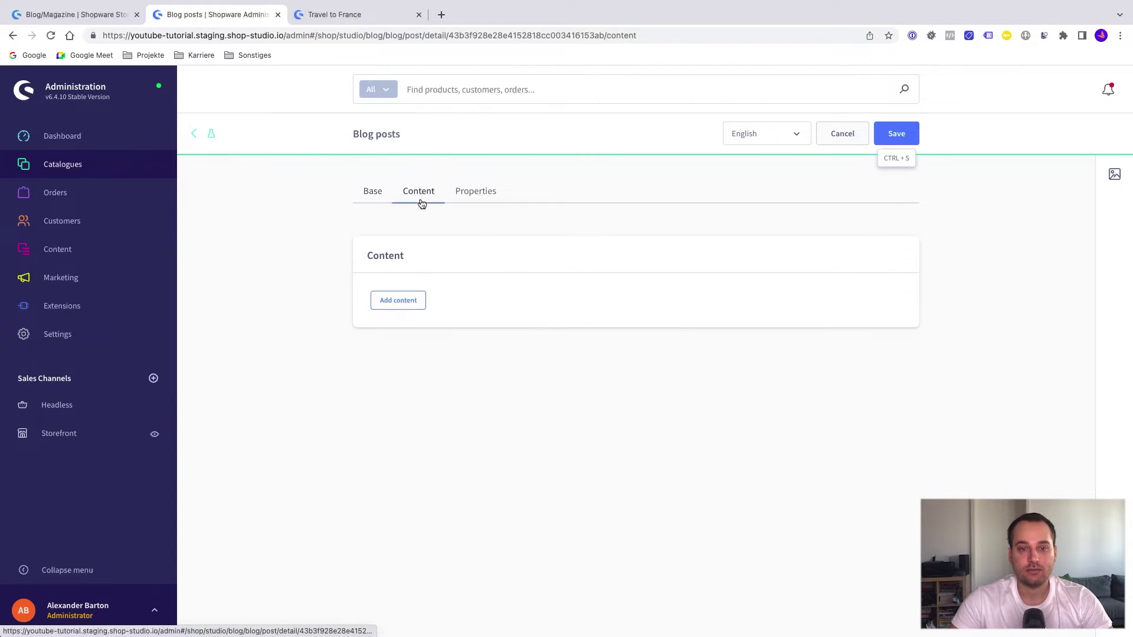
pyautogui.click(410, 304)
pyautogui.scroll(-2, 490, 372)
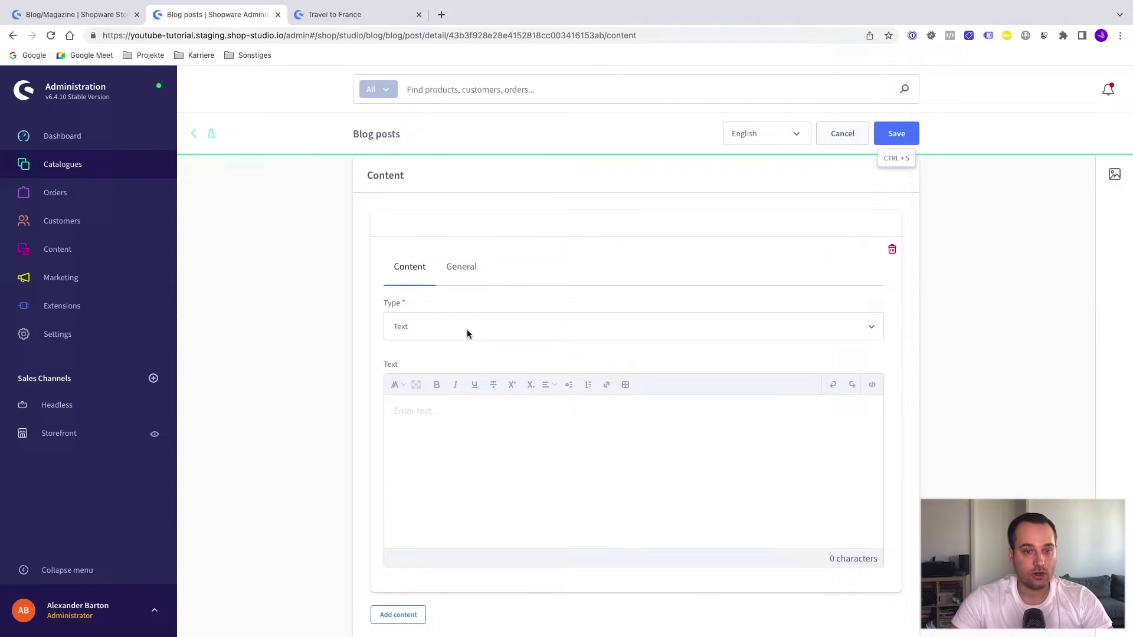
pyautogui.click(466, 332)
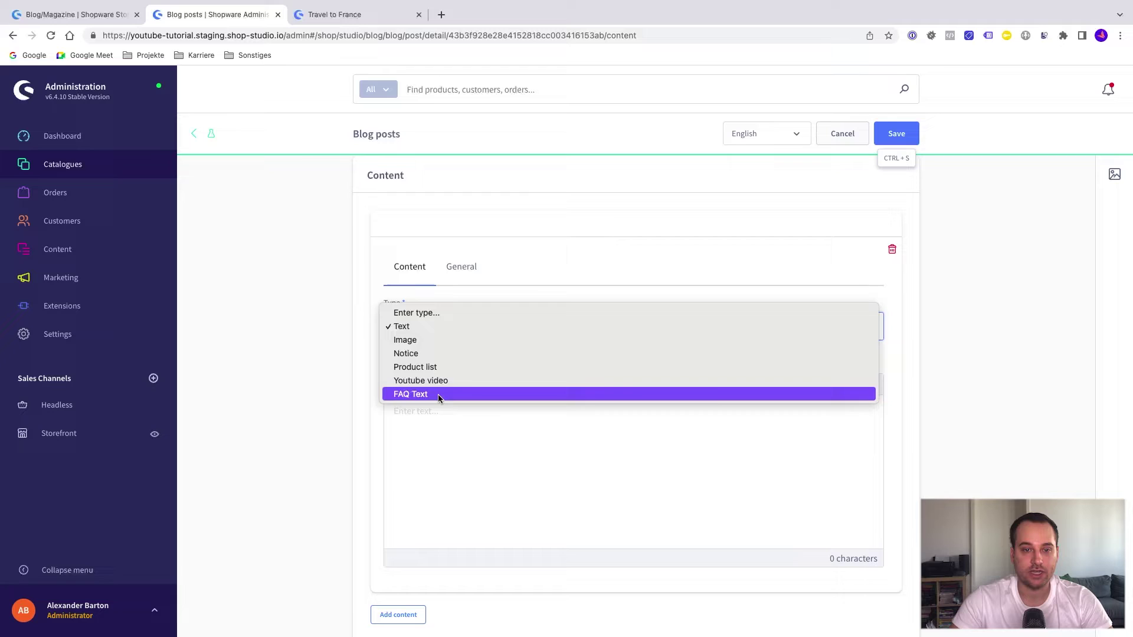
pyautogui.click(378, 342)
pyautogui.click(440, 466)
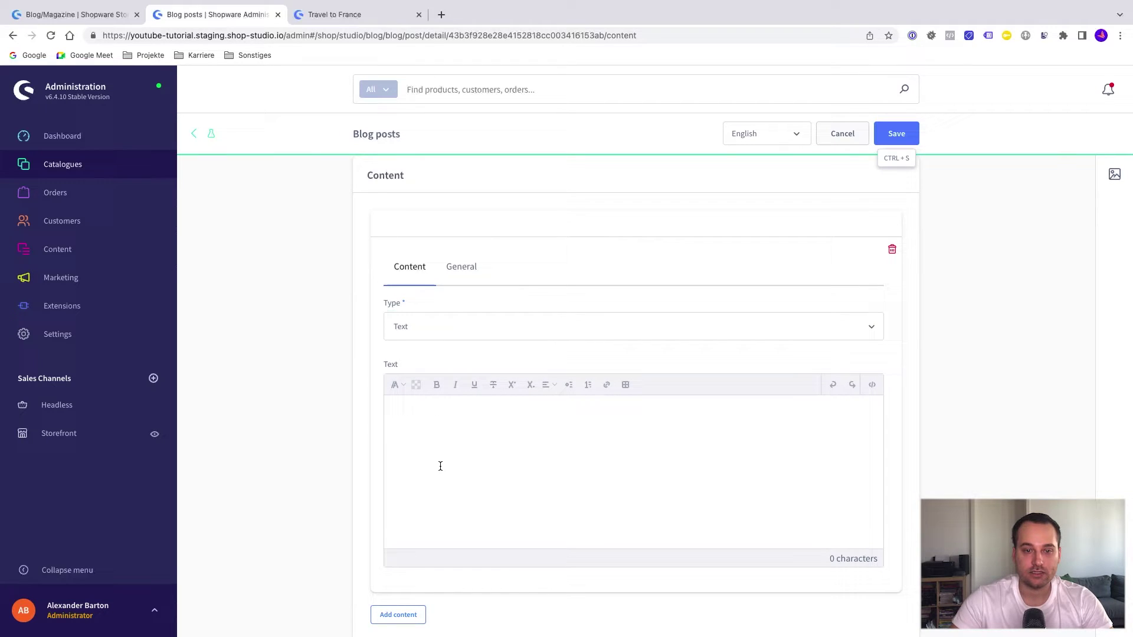
pyautogui.write('This is a text')
# Step: Add a second block of type Notice, headlined 'My notice', with the Warning variant
pyautogui.click(397, 567)
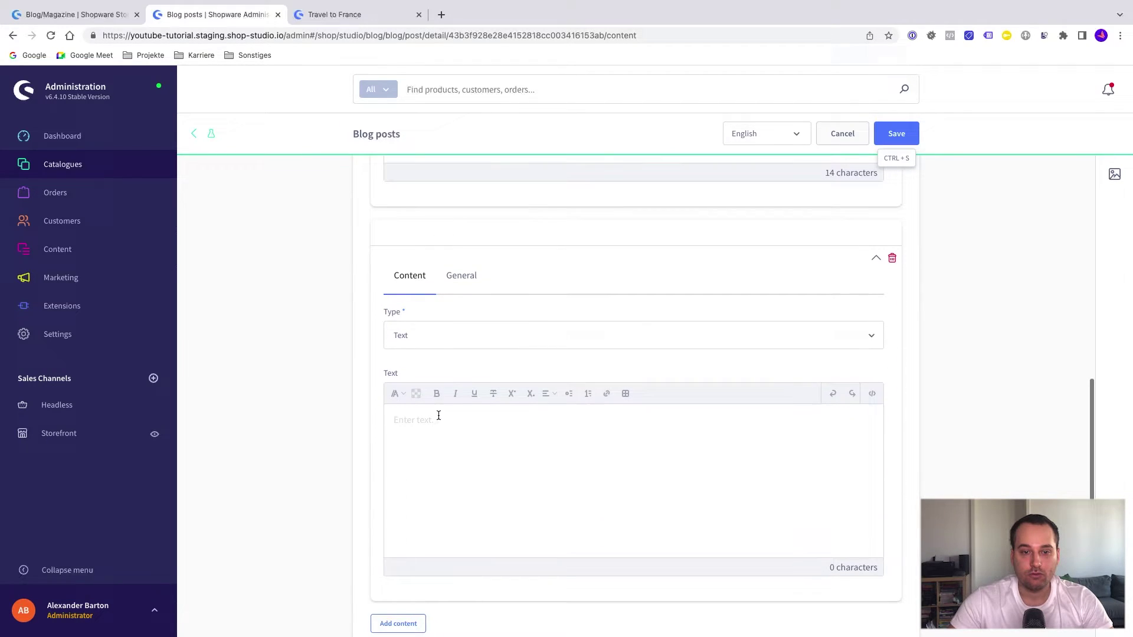
pyautogui.click(428, 337)
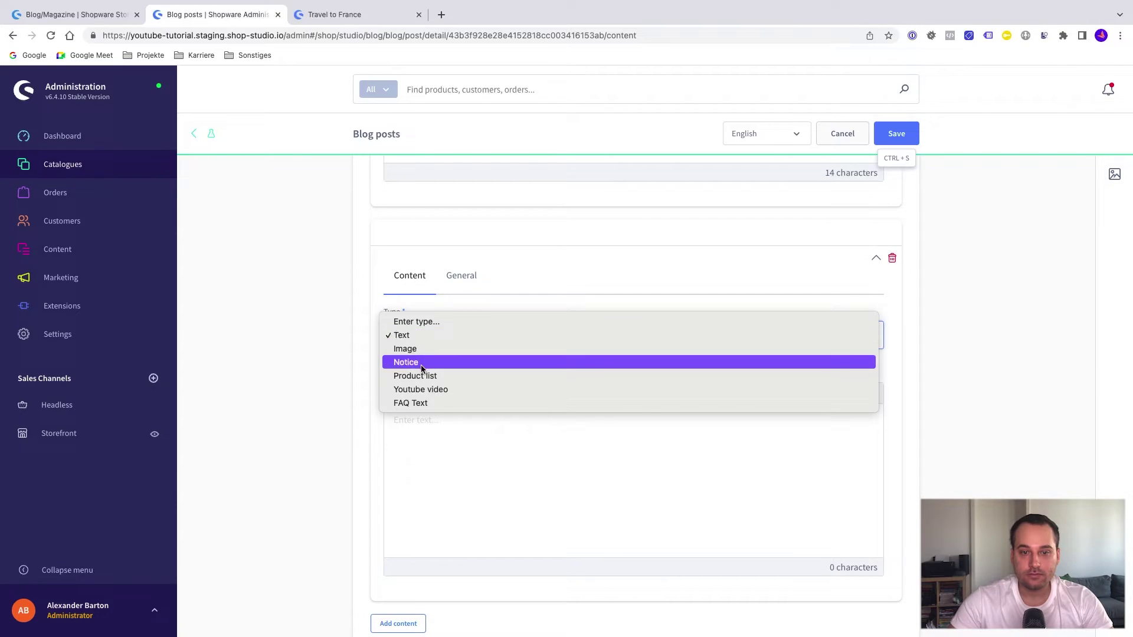
pyautogui.click(422, 362)
pyautogui.click(448, 393)
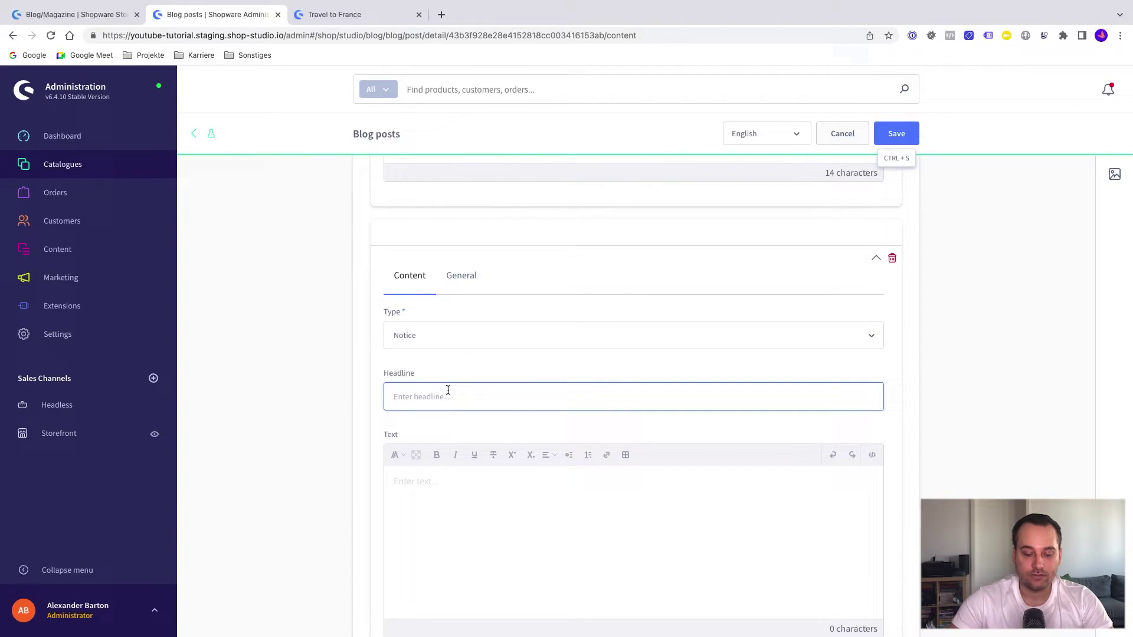
pyautogui.write('My notic')
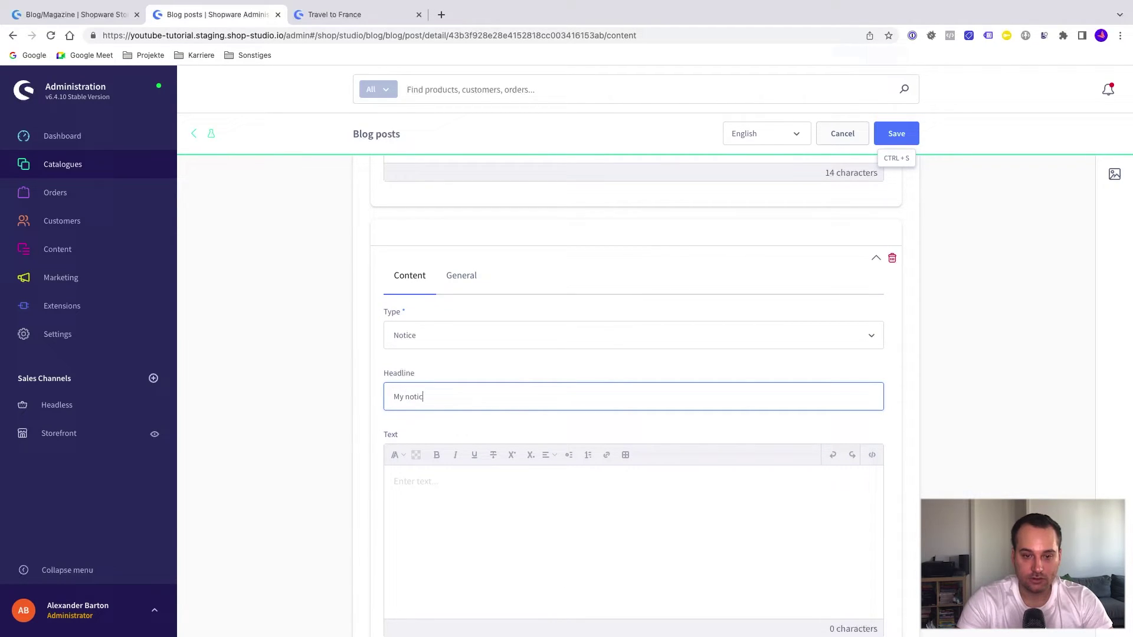
pyautogui.write('e')
pyautogui.scroll(-2, 468, 405)
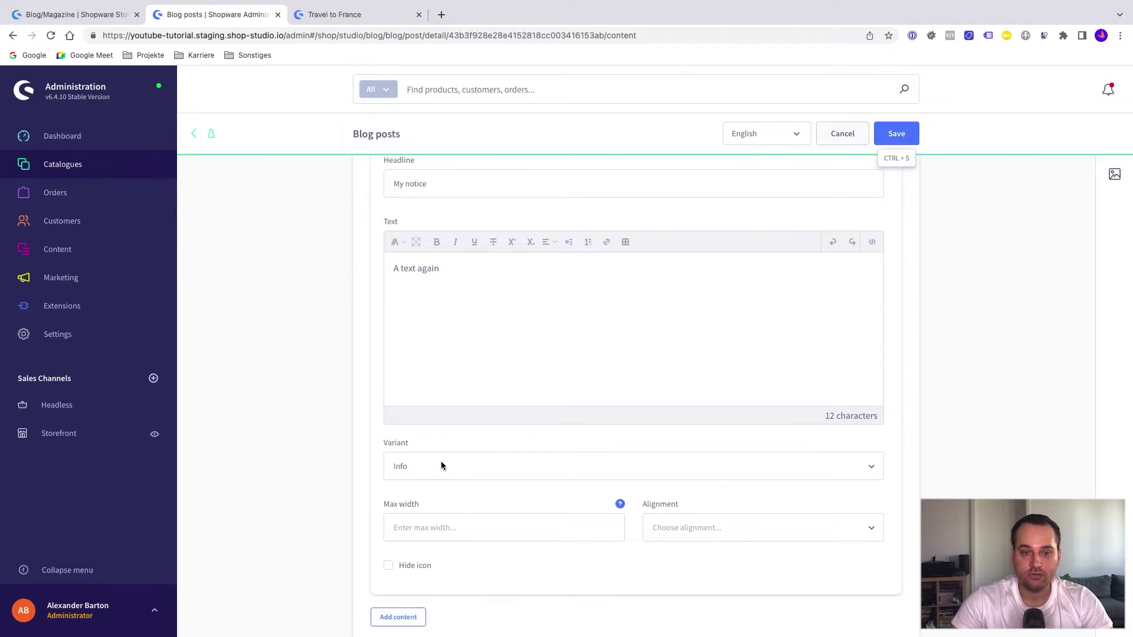
pyautogui.click(443, 462)
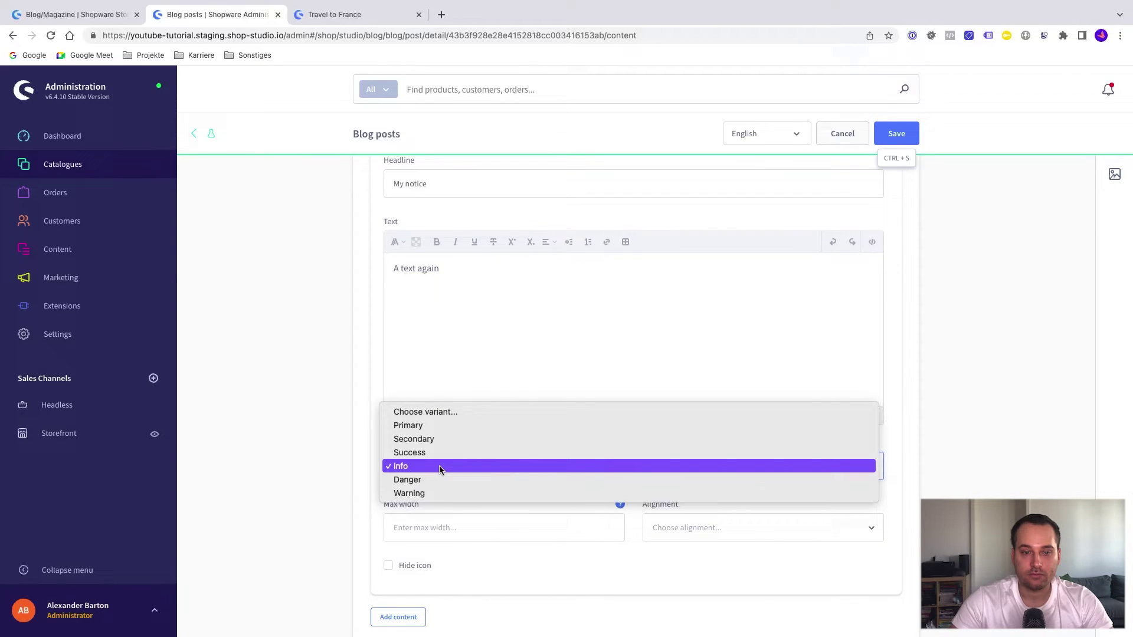
pyautogui.click(472, 493)
pyautogui.scroll(-1, 497, 490)
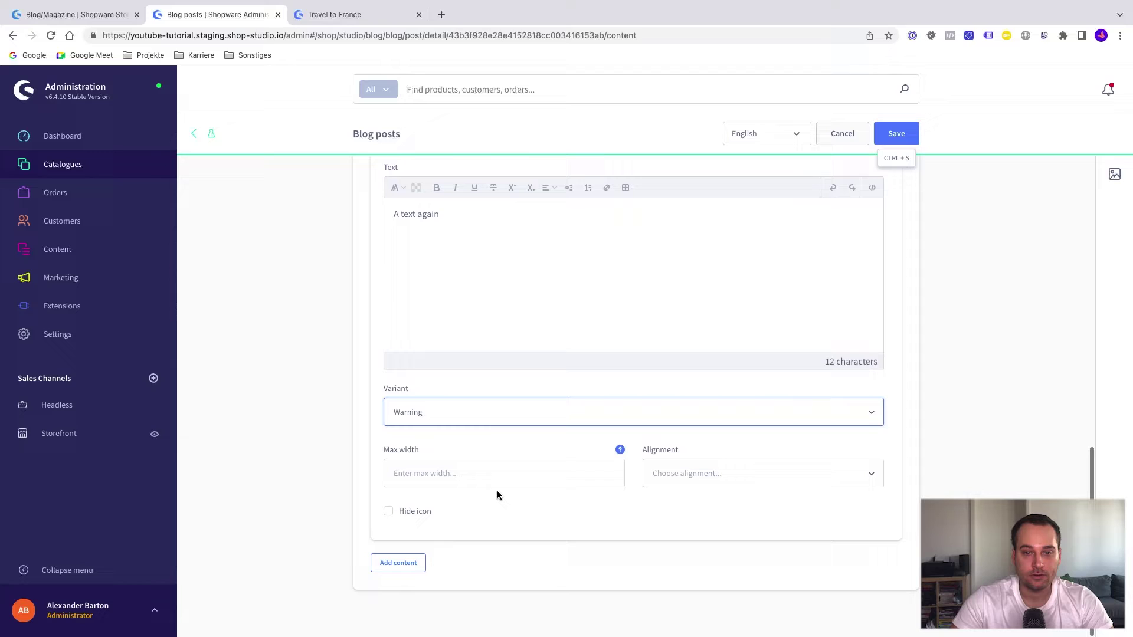
pyautogui.scroll(12, 622, 441)
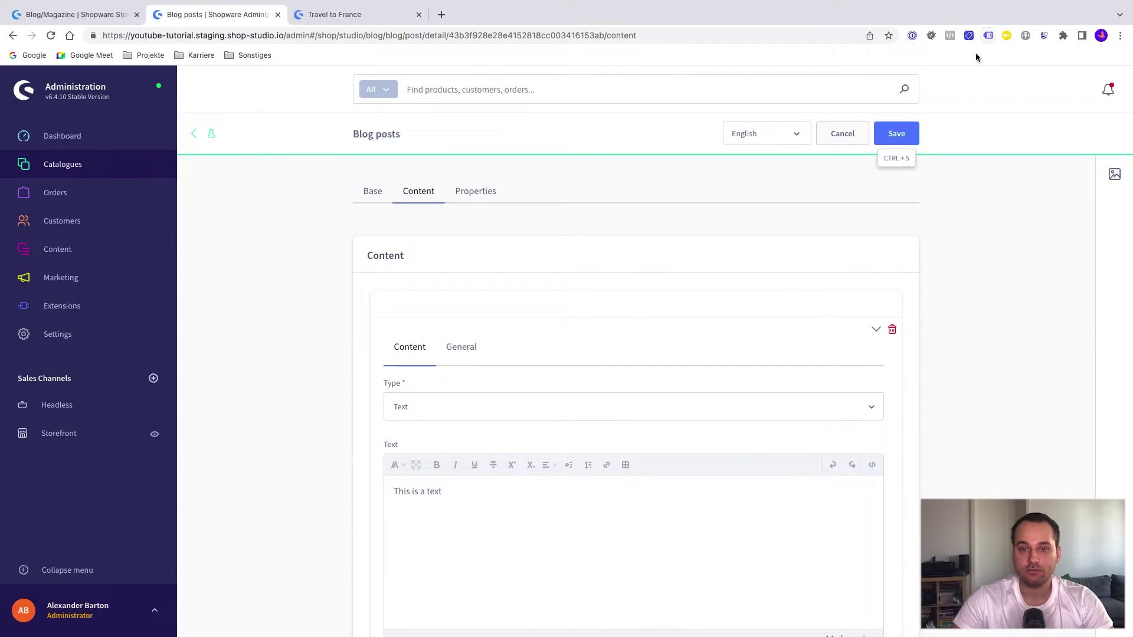
# Step: Save the post and view the new notice on the storefront post page
pyautogui.click(898, 141)
pyautogui.click(335, 14)
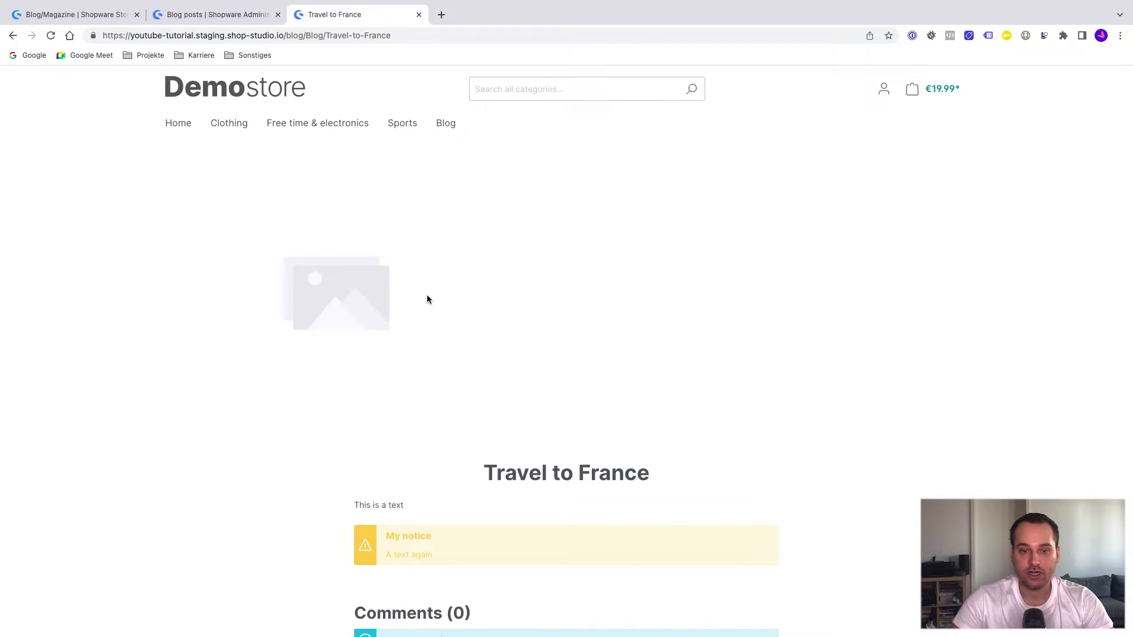
pyautogui.scroll(-1, 426, 298)
pyautogui.scroll(-2, 427, 299)
pyautogui.moveTo(409, 381); pyautogui.dragTo(330, 383)
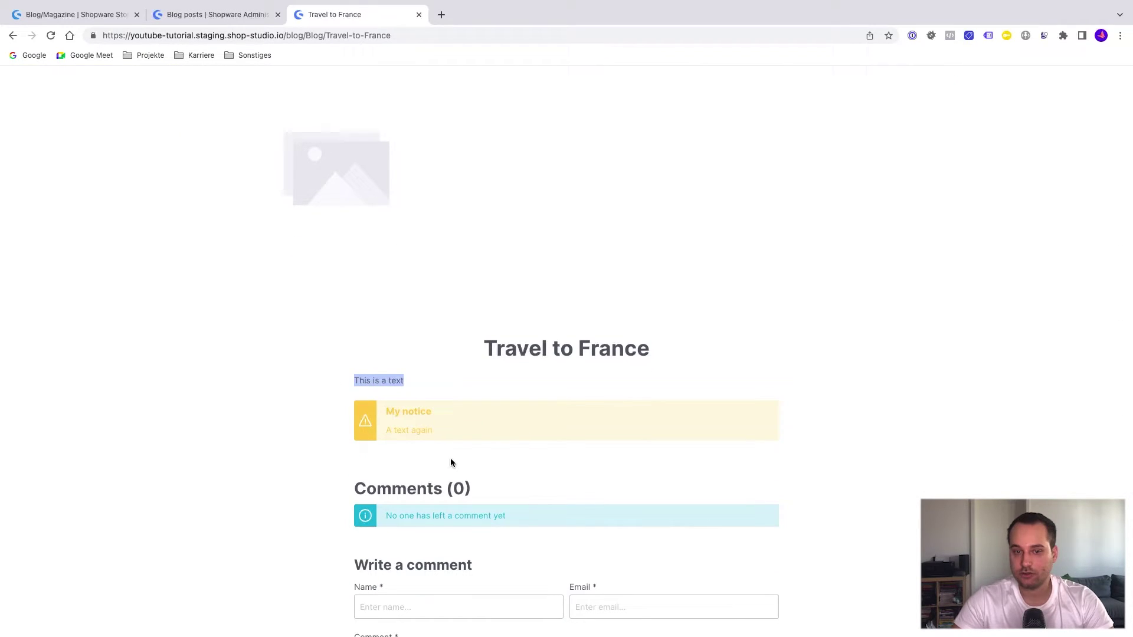
# Step: Back in the post editor, view the general section with the main image and SEO fields, language unchanged
pyautogui.click(234, 20)
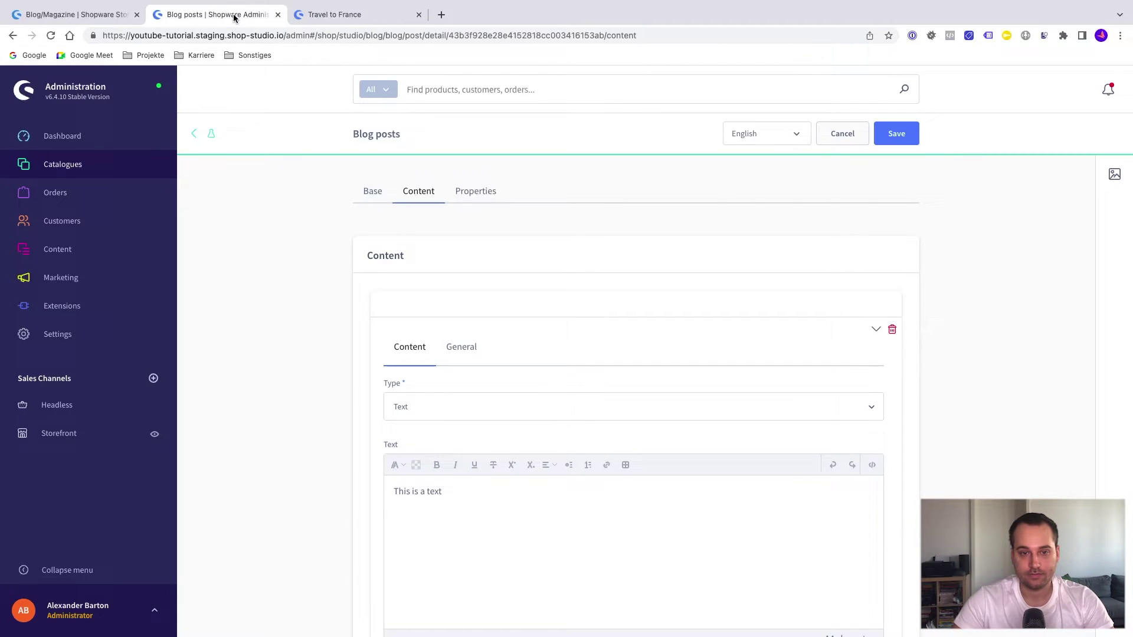
pyautogui.scroll(-8, 435, 411)
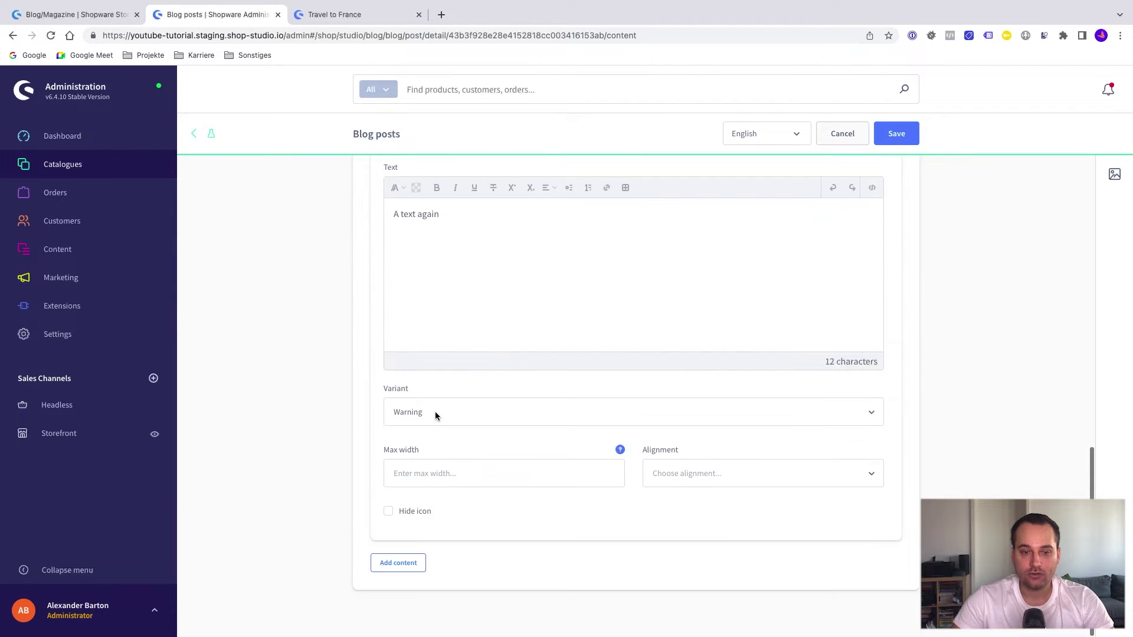
pyautogui.click(404, 563)
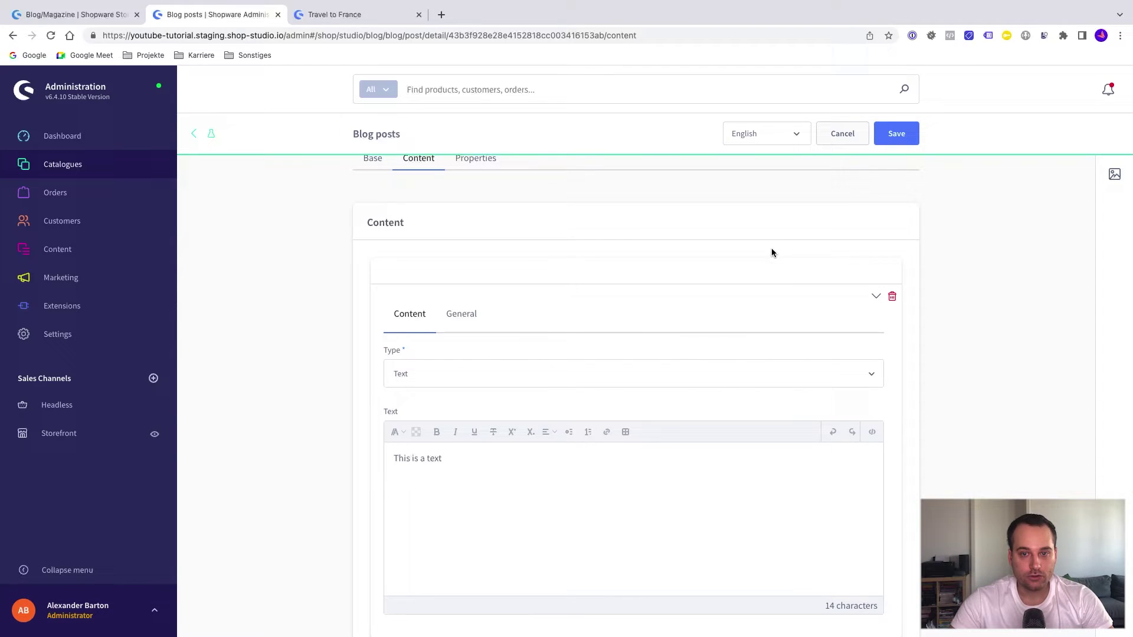
pyautogui.click(745, 133)
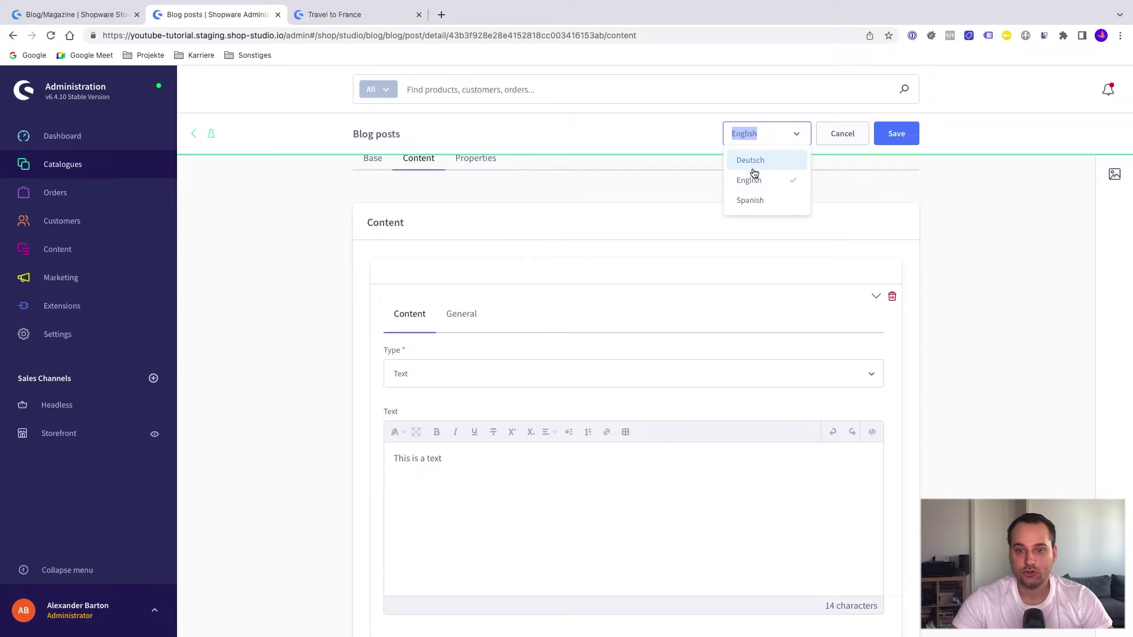
pyautogui.click(525, 180)
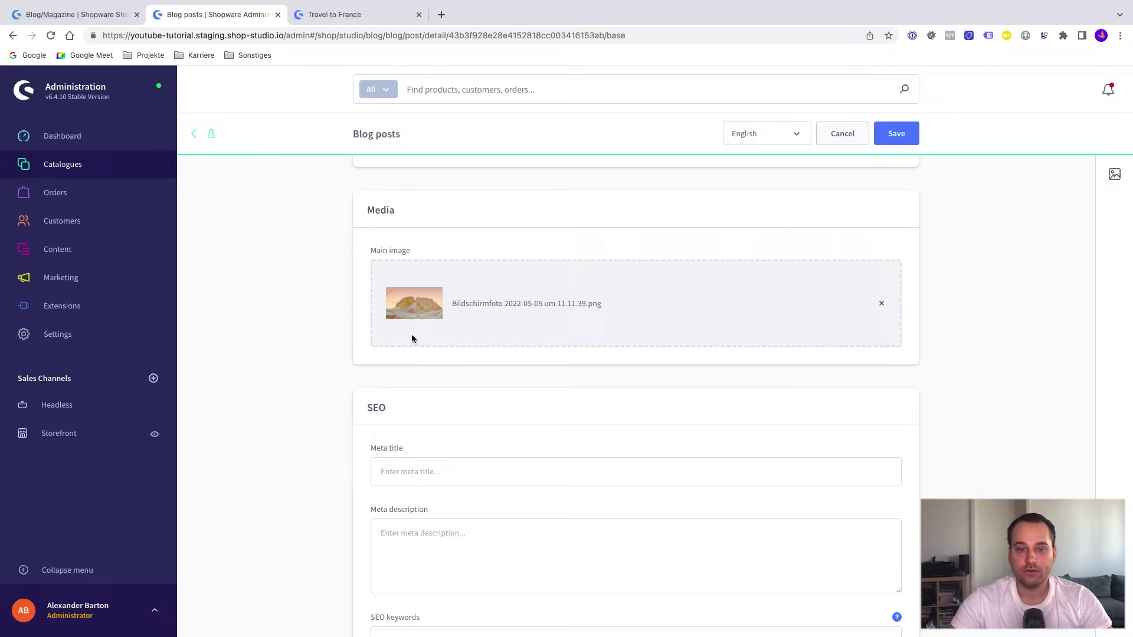
# Step: Save the post, reload its storefront page to show the header image, then open the blog listing
pyautogui.click(891, 144)
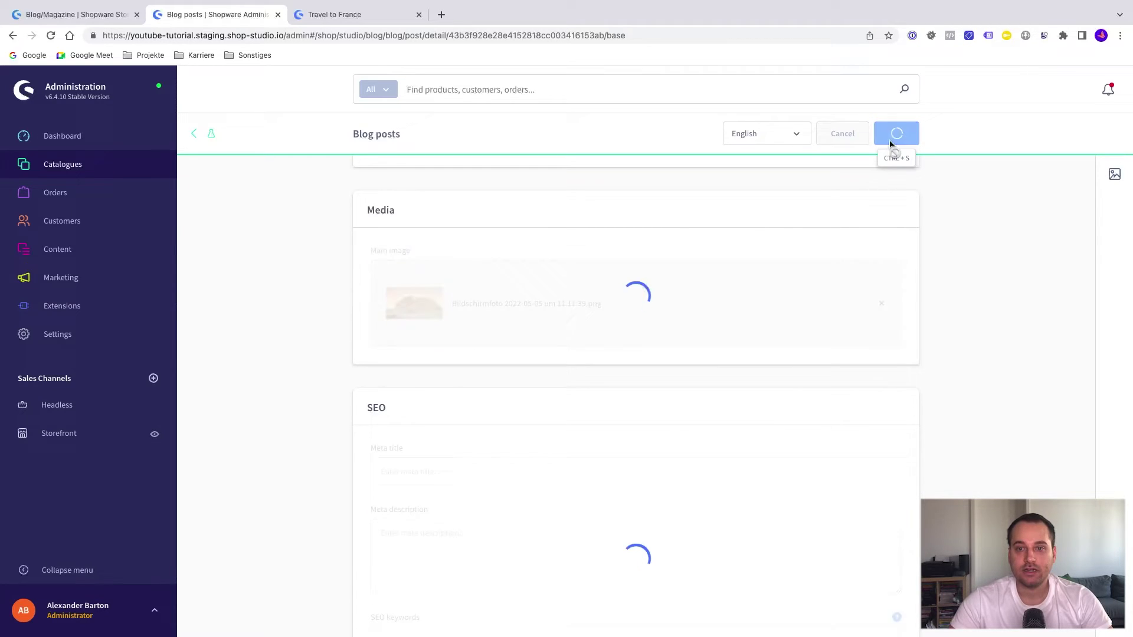
pyautogui.click(362, 14)
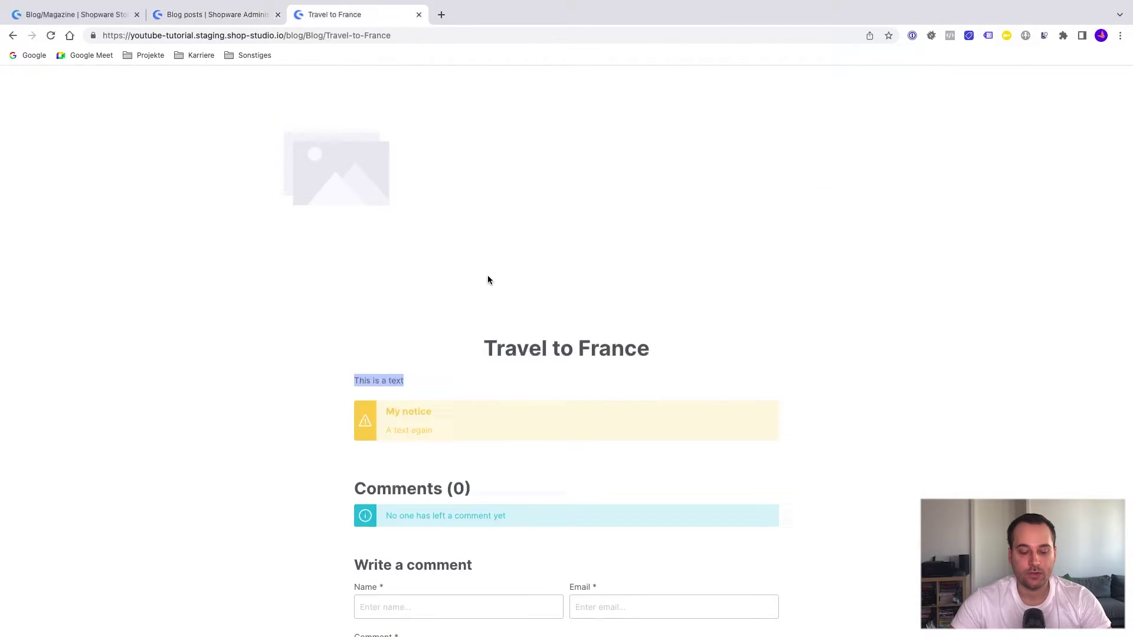
pyautogui.press('super+r')
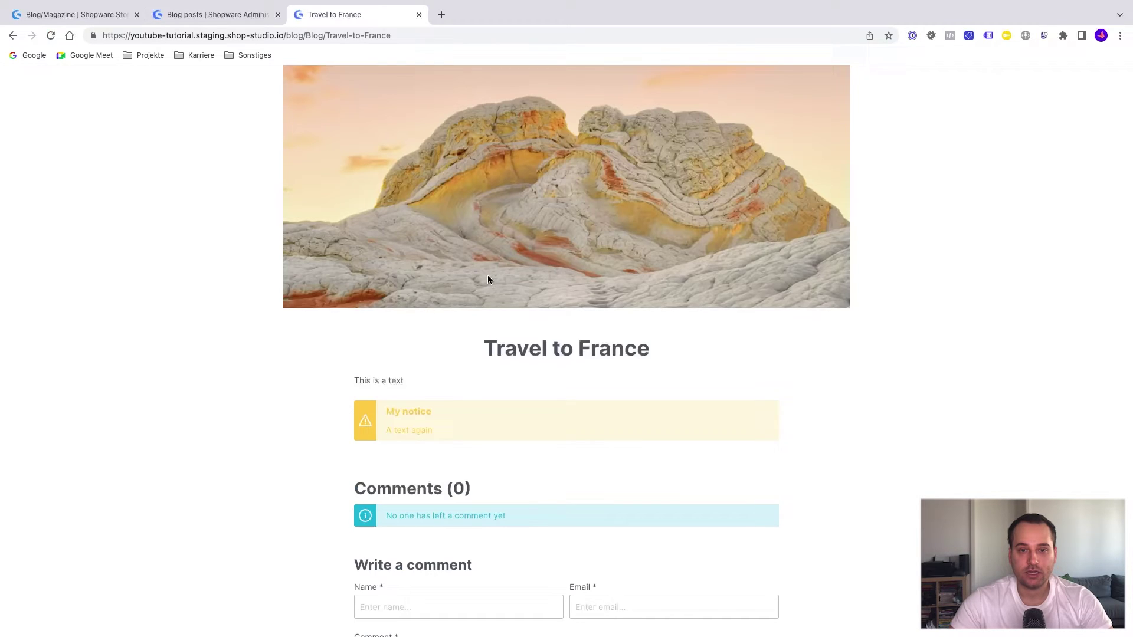
pyautogui.scroll(-1, 488, 275)
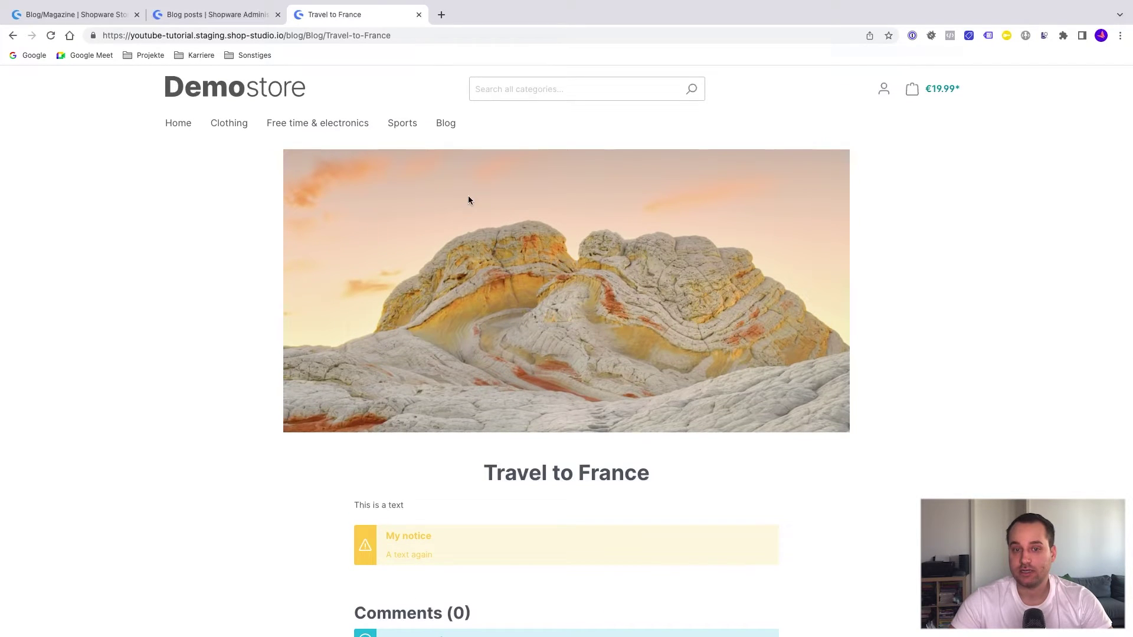
pyautogui.click(448, 124)
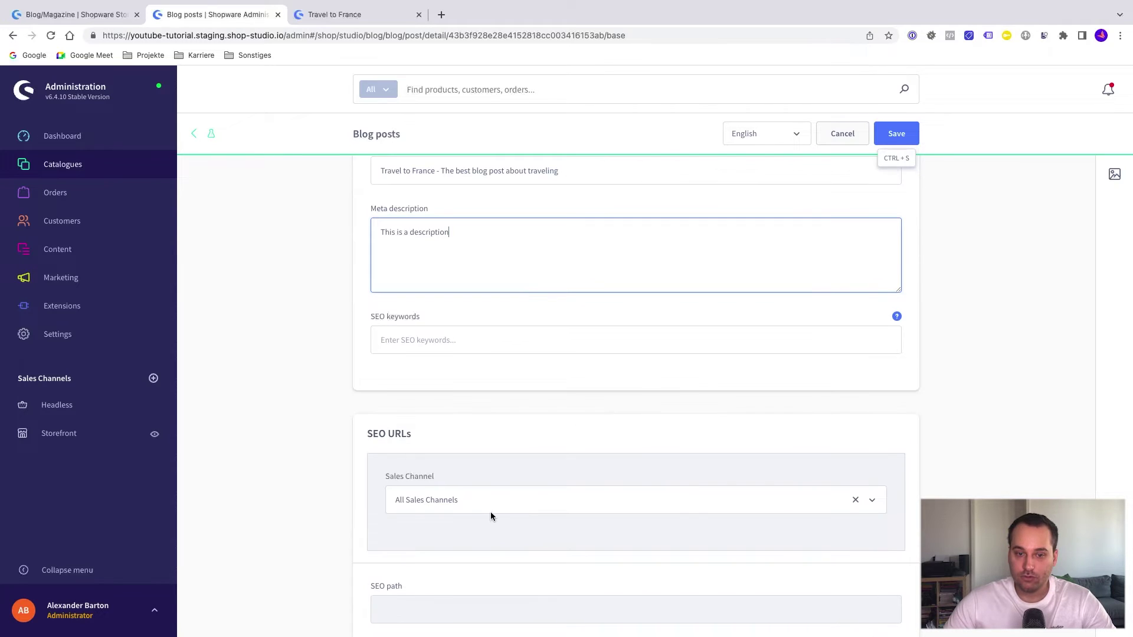
# Step: Choose the Storefront channel for SEO URLs and remove the duplicated Blog/ from the path
pyautogui.scroll(-1, 491, 511)
pyautogui.scroll(-1, 491, 517)
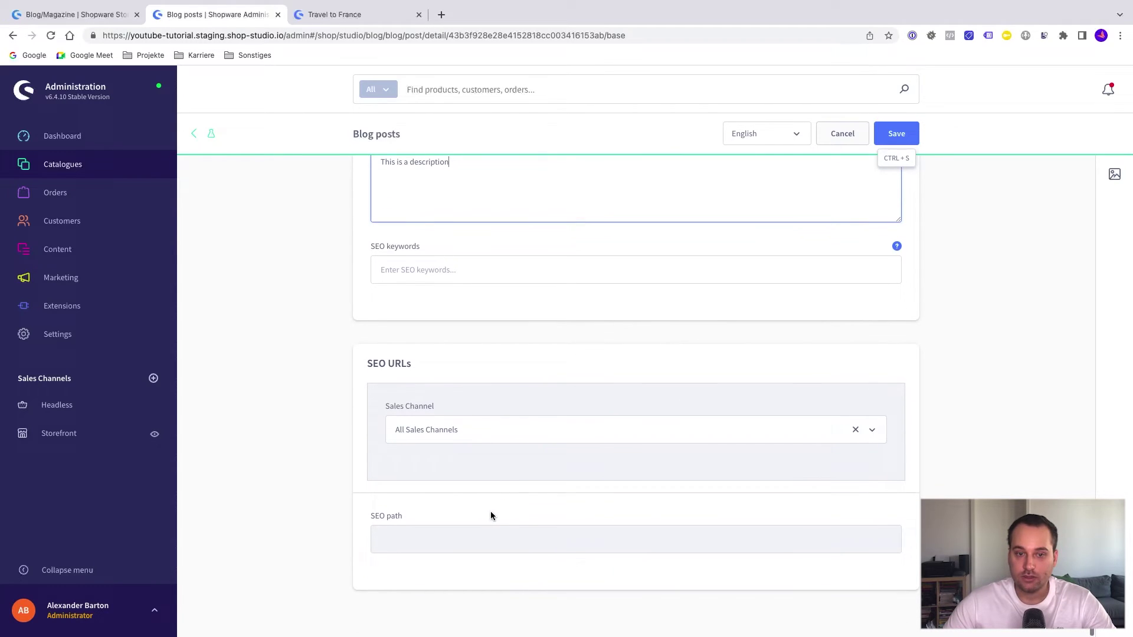
pyautogui.click(455, 429)
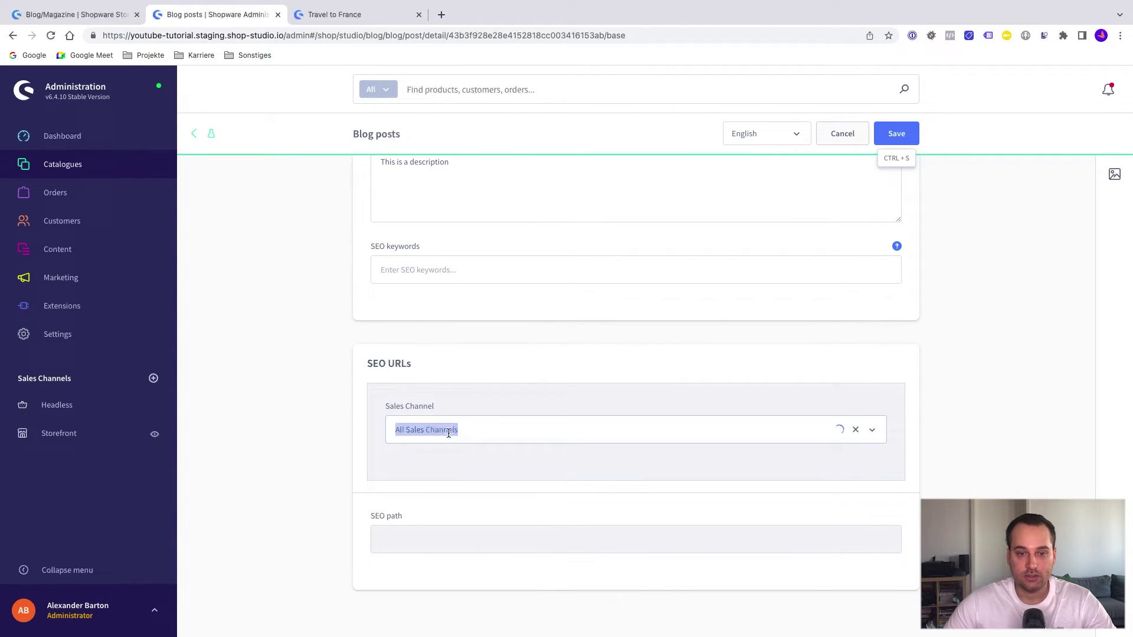
pyautogui.click(434, 485)
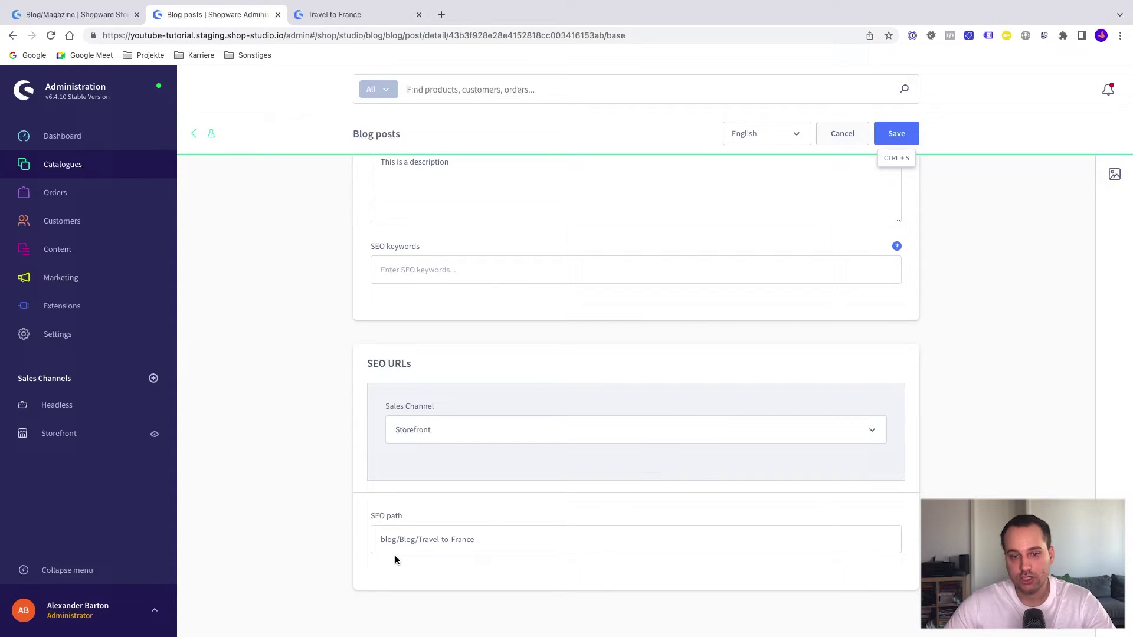
pyautogui.moveTo(396, 548); pyautogui.dragTo(366, 541)
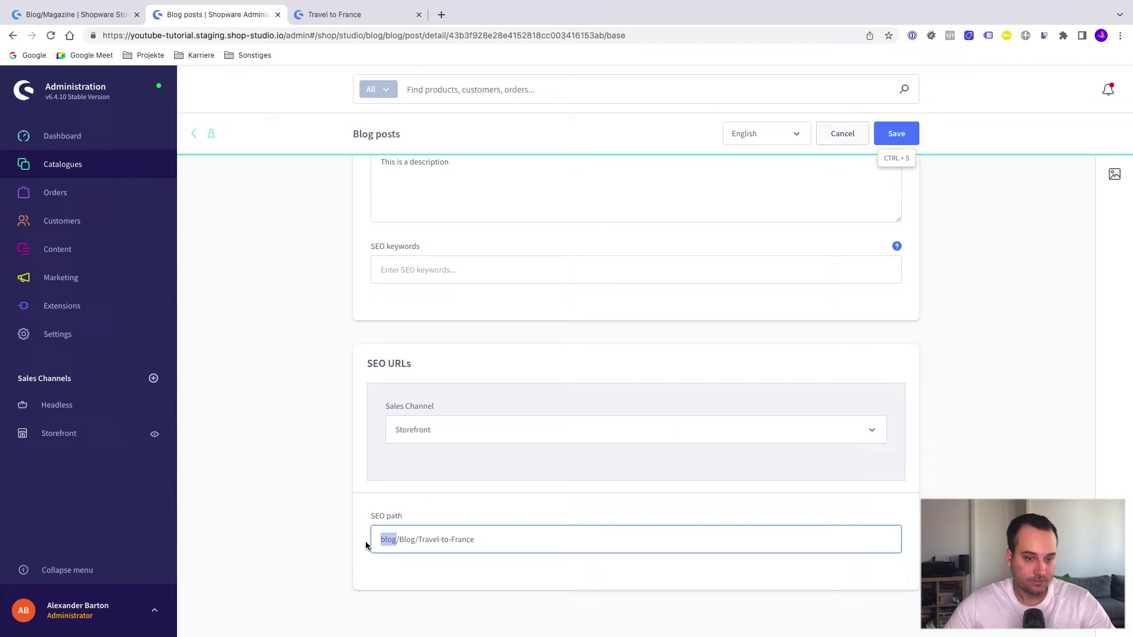
pyautogui.click(407, 541)
pyautogui.moveTo(406, 540); pyautogui.dragTo(417, 541)
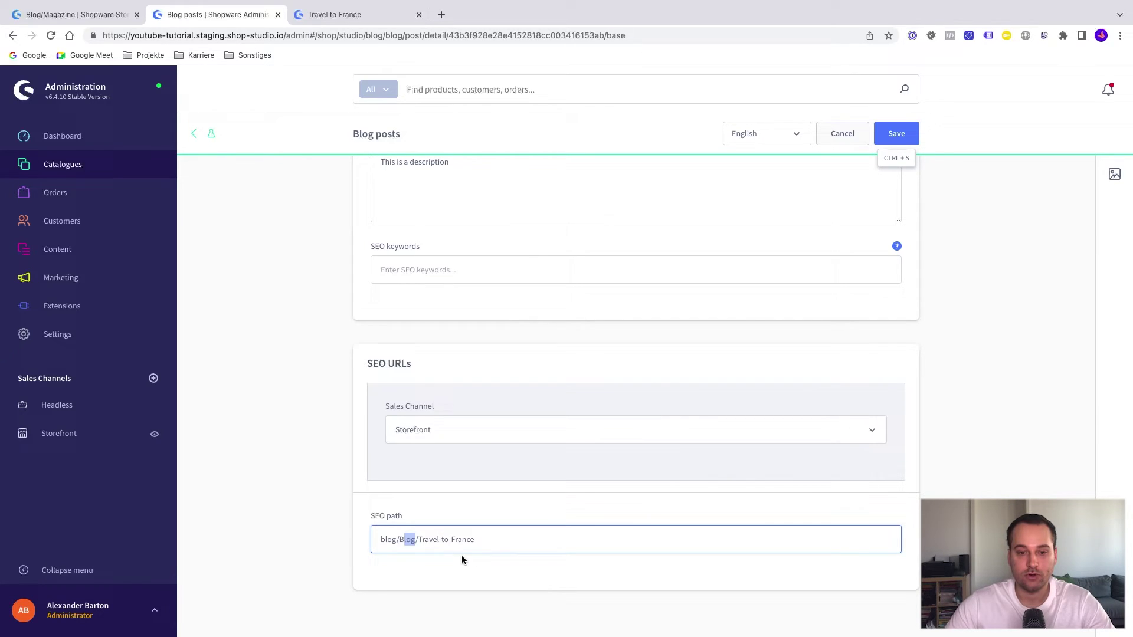
pyautogui.click(423, 540)
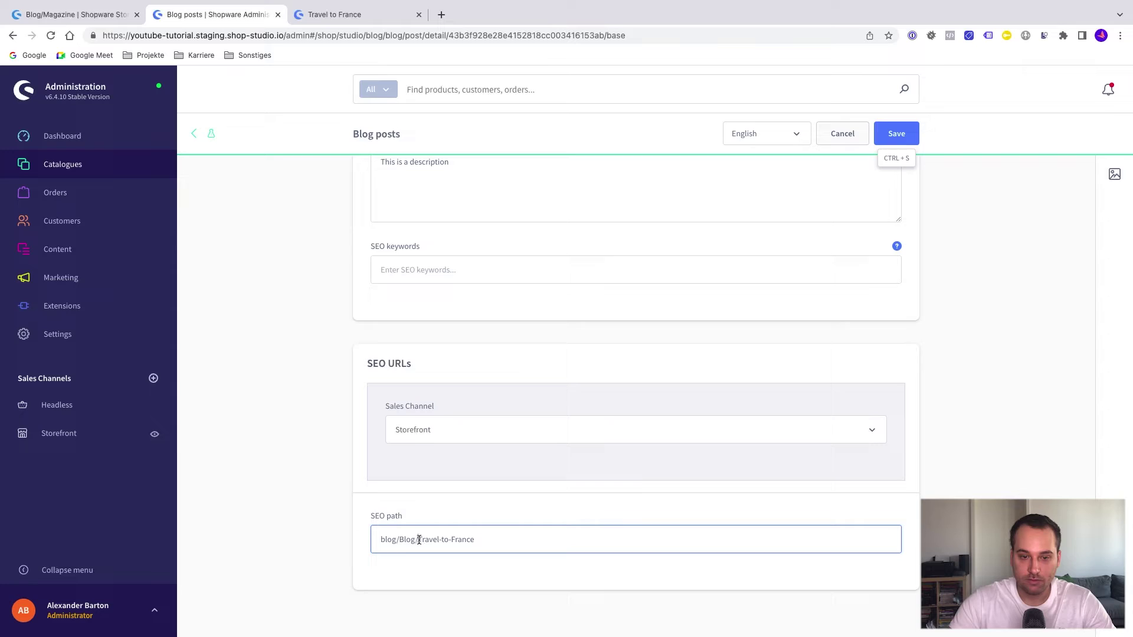
pyautogui.press('BackSpace')
pyautogui.press('BackSpace')
pyautogui.press('BackSpace')
pyautogui.press('BackSpace')
pyautogui.press('BackSpace')
# Step: Lowercase the path to blog/travel-to-france and save the post
pyautogui.press('Delete')
pyautogui.write('t')
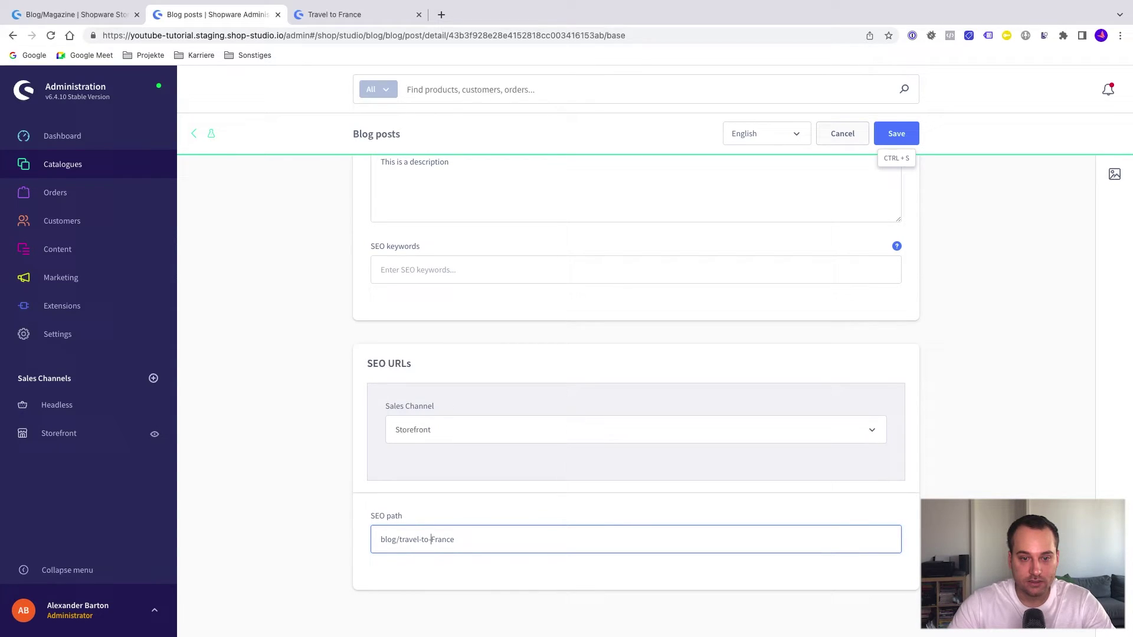
pyautogui.press('BackSpace')
pyautogui.write('f')
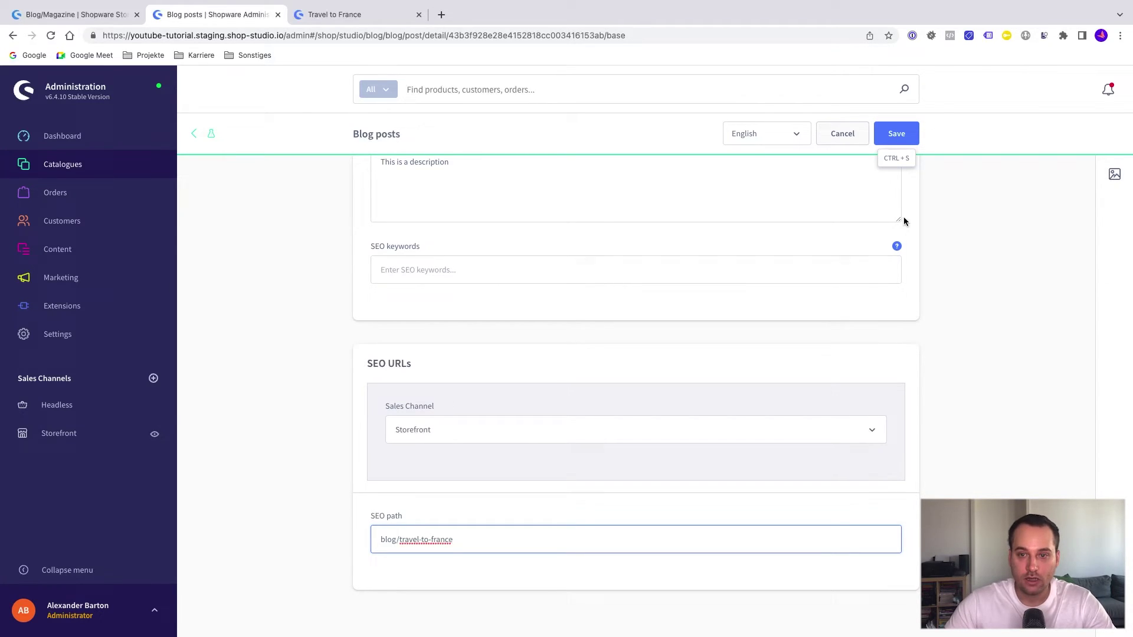
pyautogui.click(888, 141)
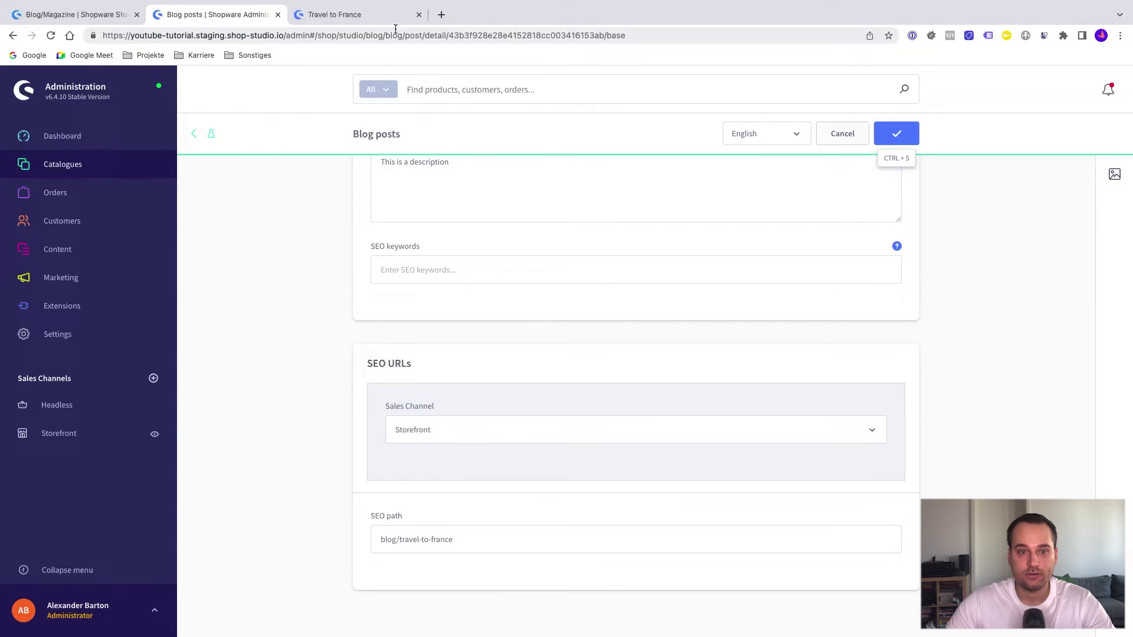
# Step: Open the Travel to France post from the storefront blog listing
pyautogui.click(373, 24)
pyautogui.click(447, 124)
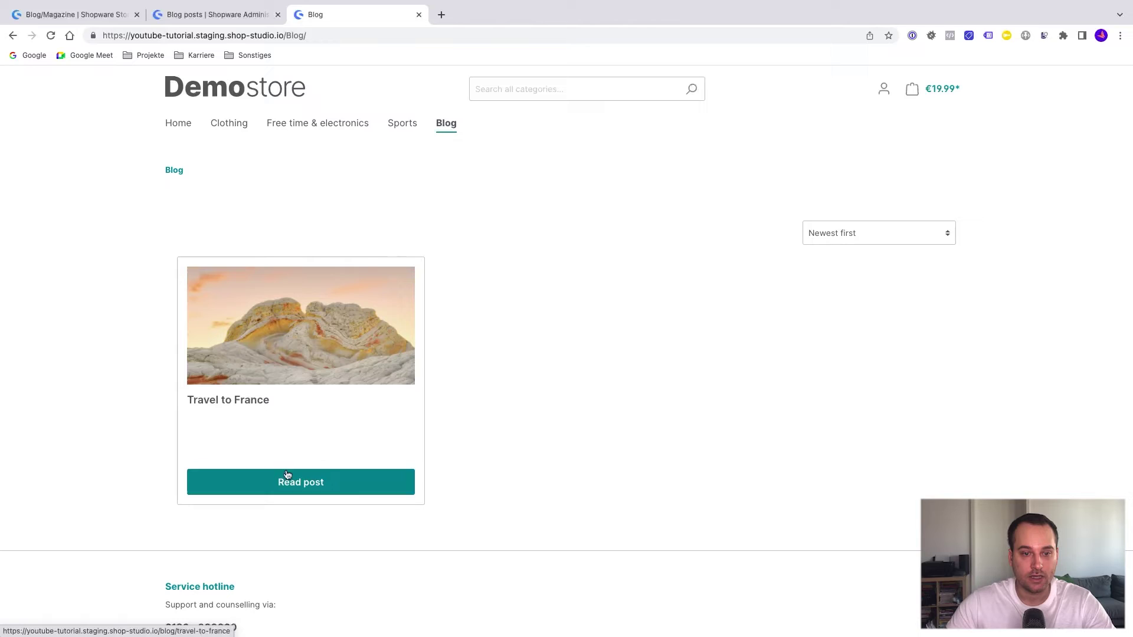
pyautogui.click(286, 490)
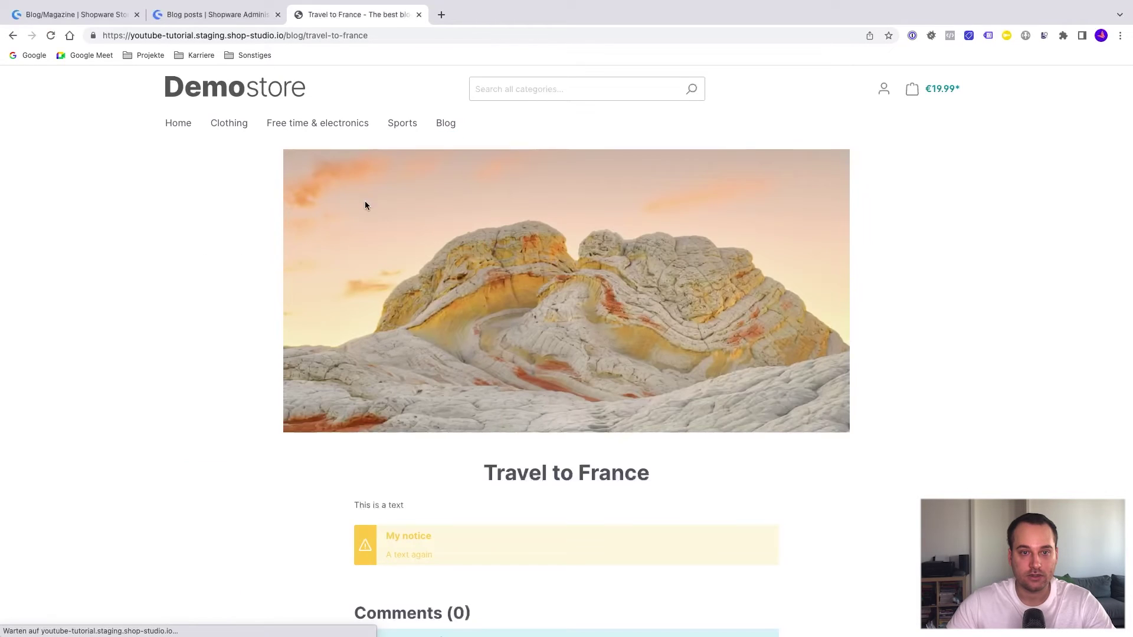
# Step: Inspect the page and expand its <head> to review the meta description and title tags
pyautogui.rightClick(366, 88)
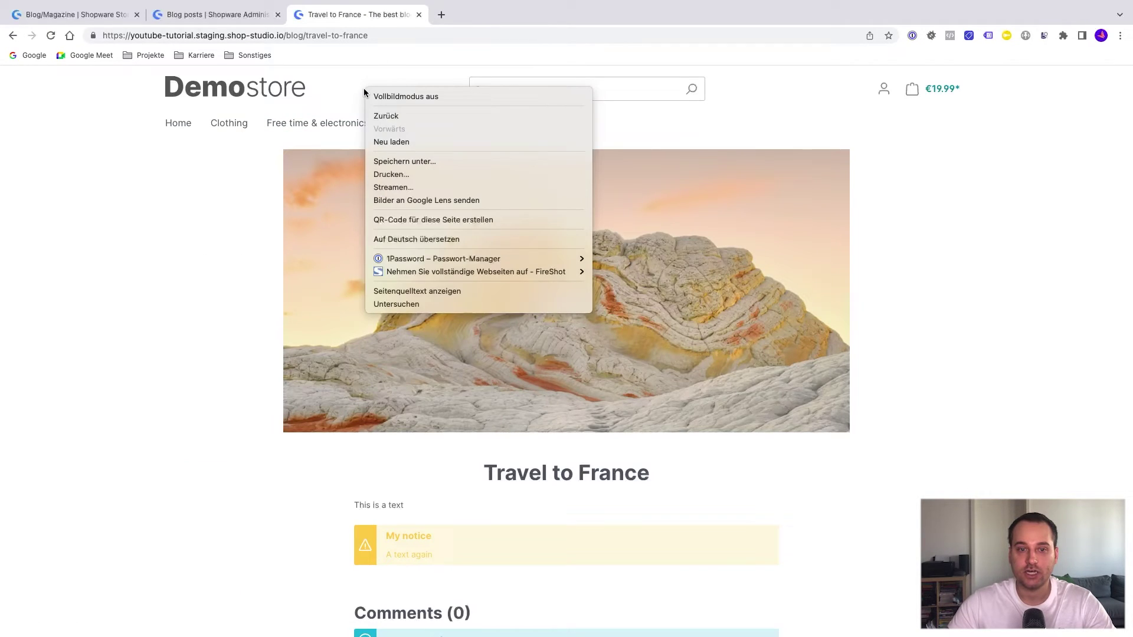
pyautogui.click(396, 304)
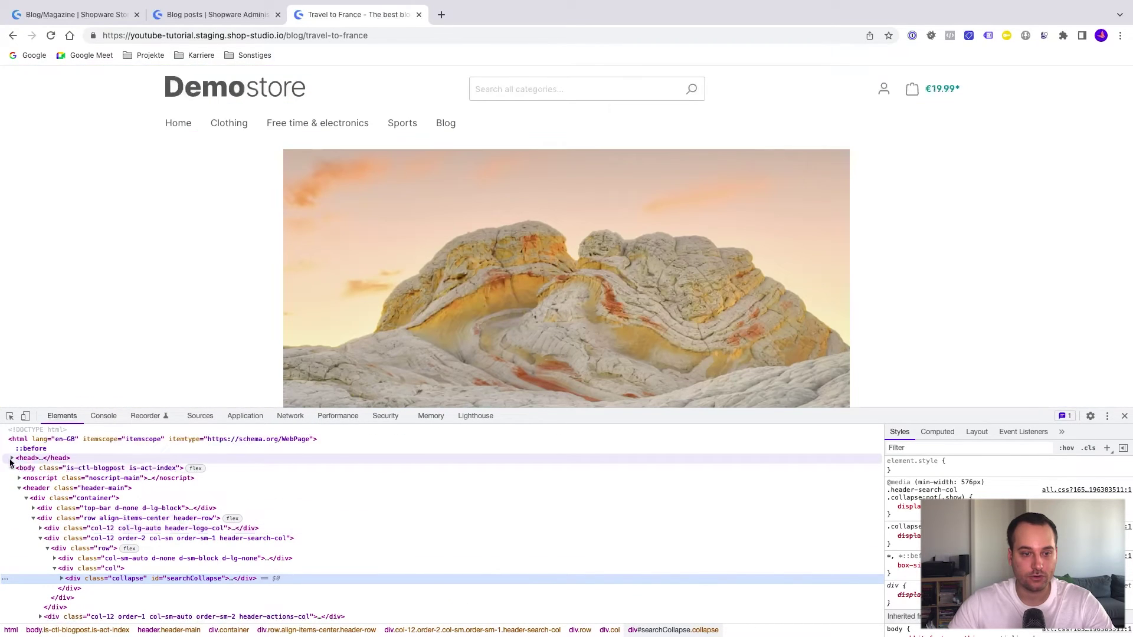
pyautogui.click(12, 458)
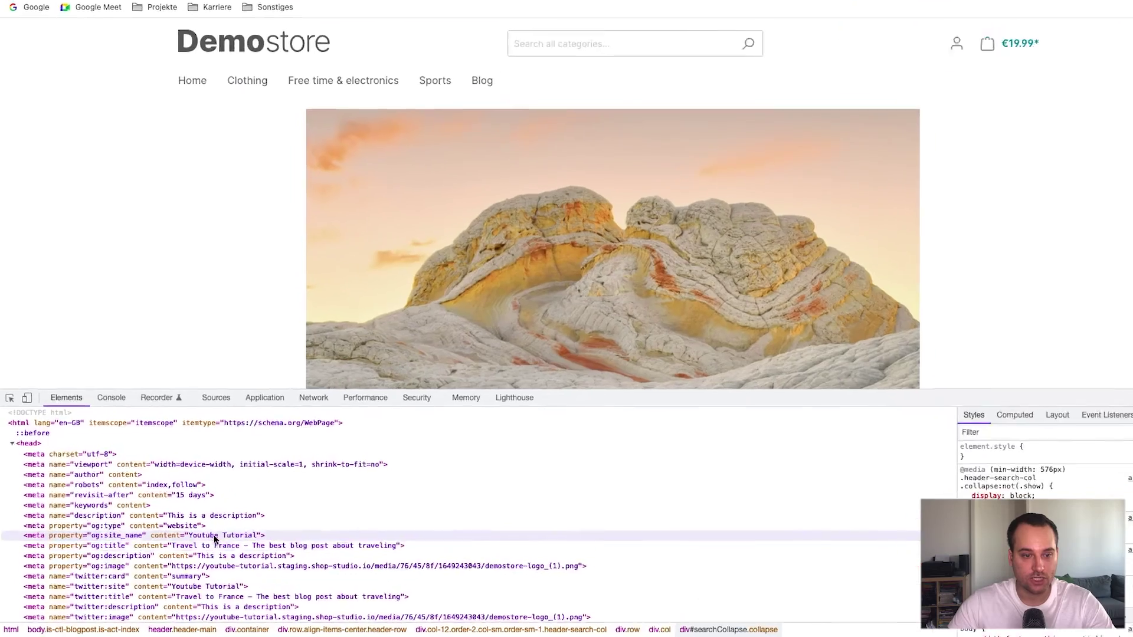
pyautogui.scroll(-5, 198, 543)
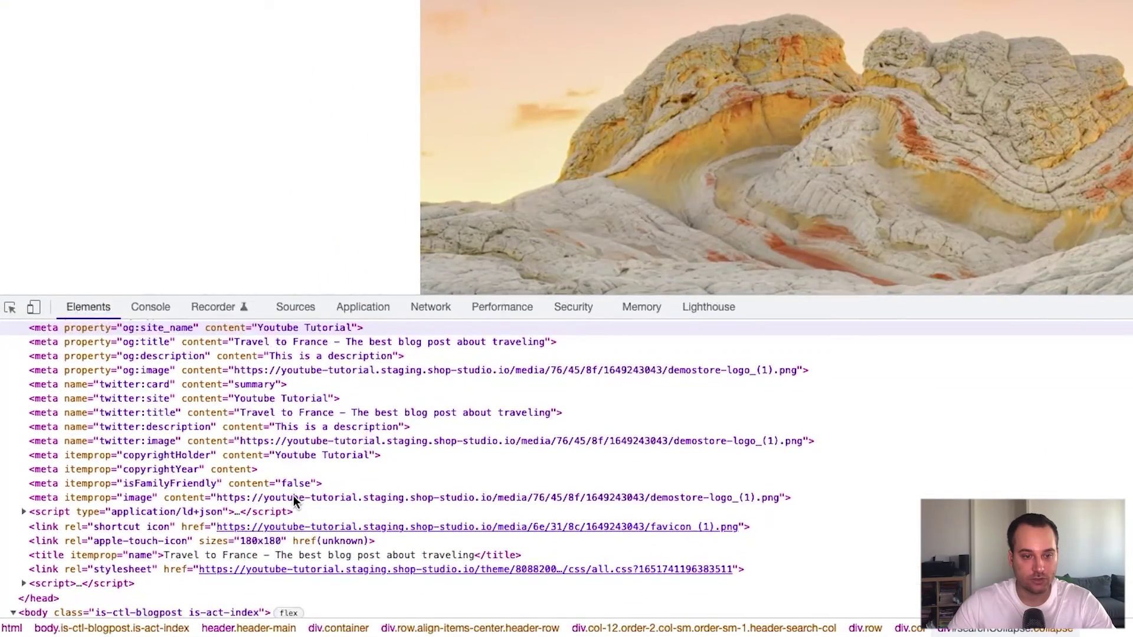
pyautogui.scroll(3, 294, 499)
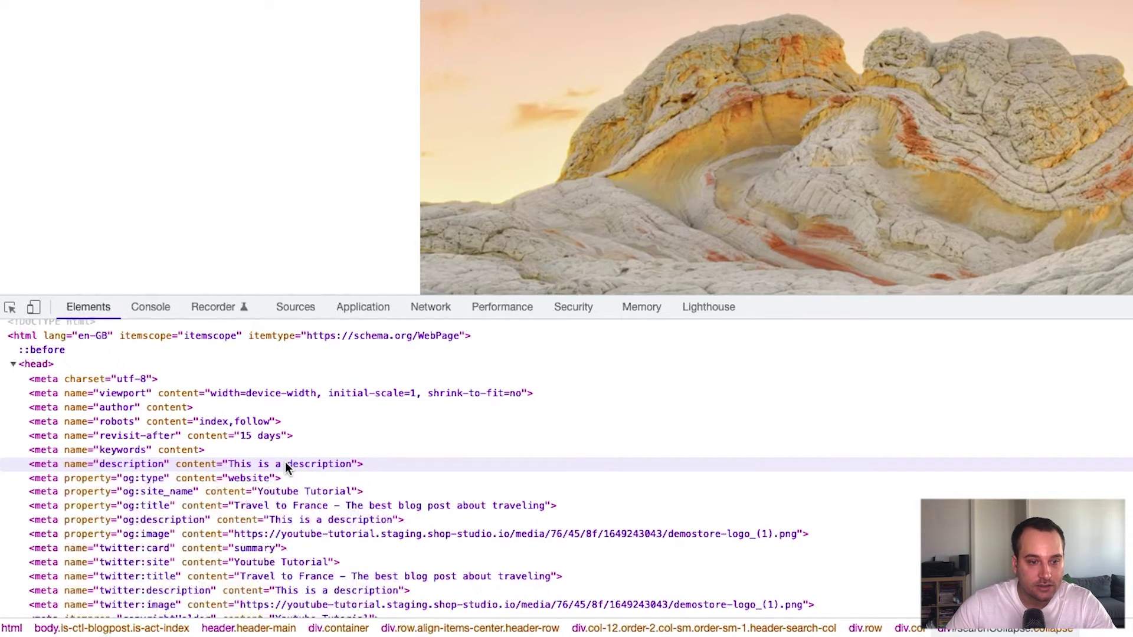
pyautogui.scroll(-5, 286, 466)
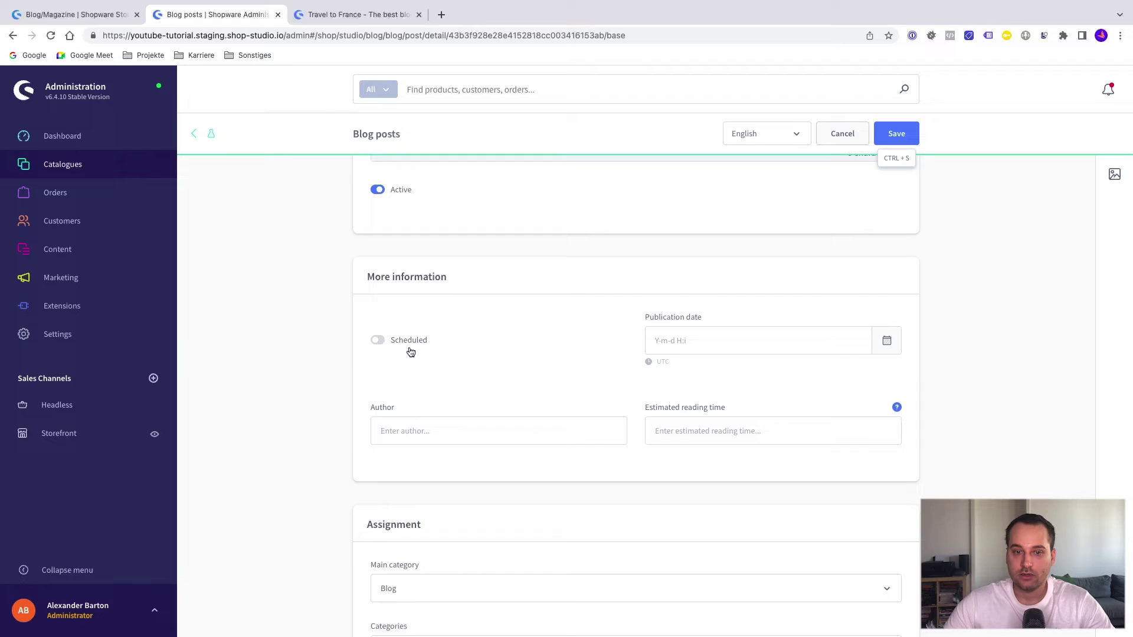
pyautogui.click(379, 342)
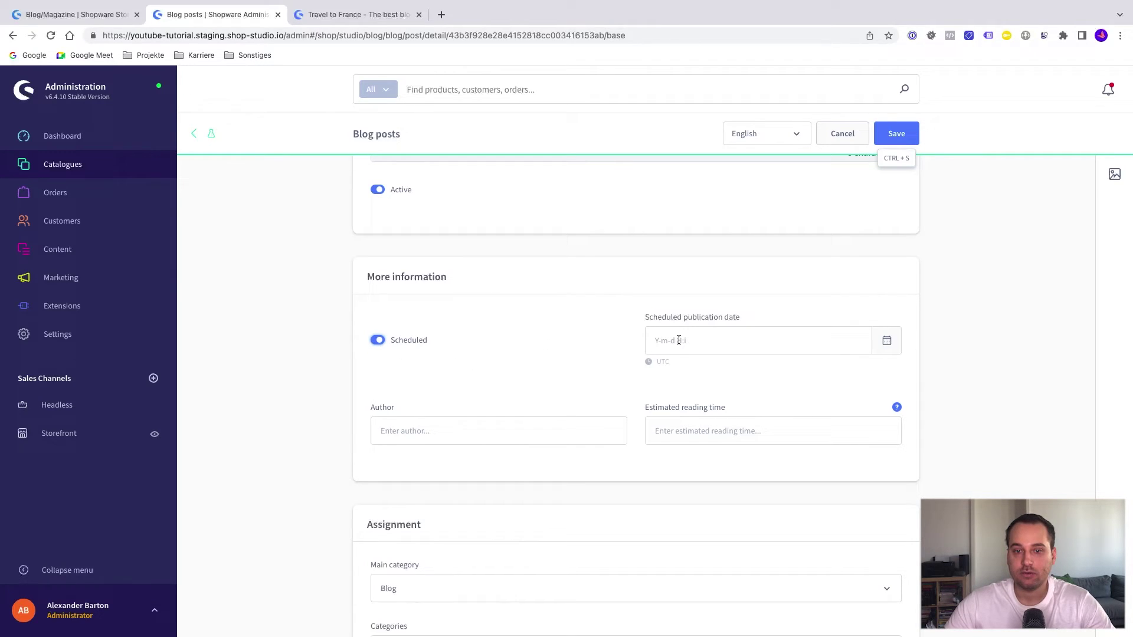
pyautogui.click(887, 341)
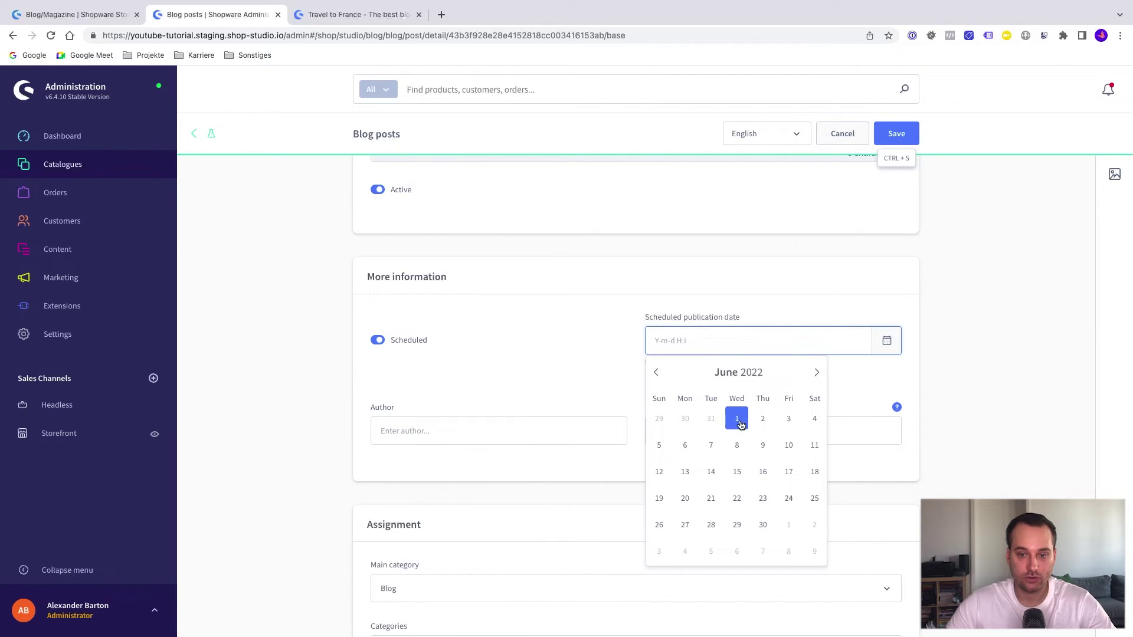
pyautogui.click(865, 375)
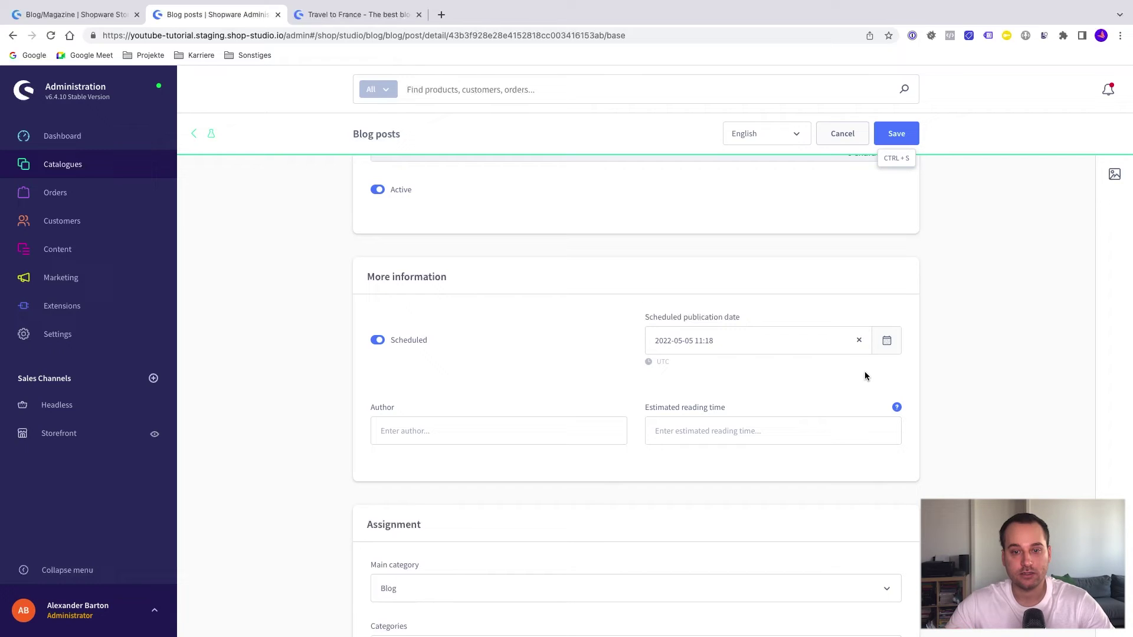
pyautogui.click(768, 346)
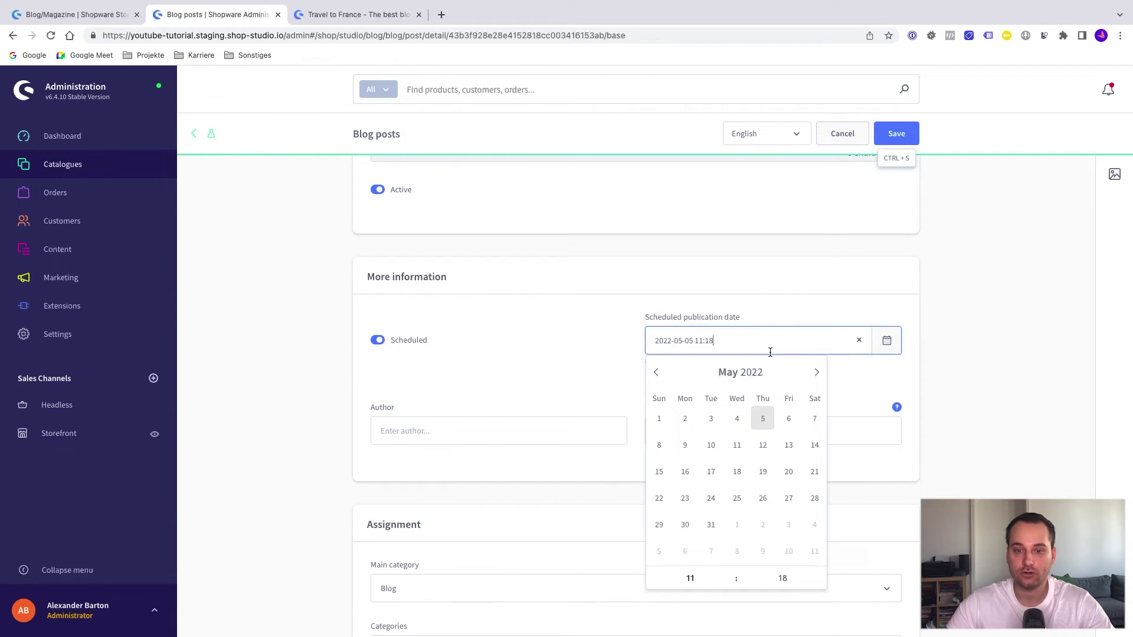
pyautogui.click(817, 372)
pyautogui.click(738, 419)
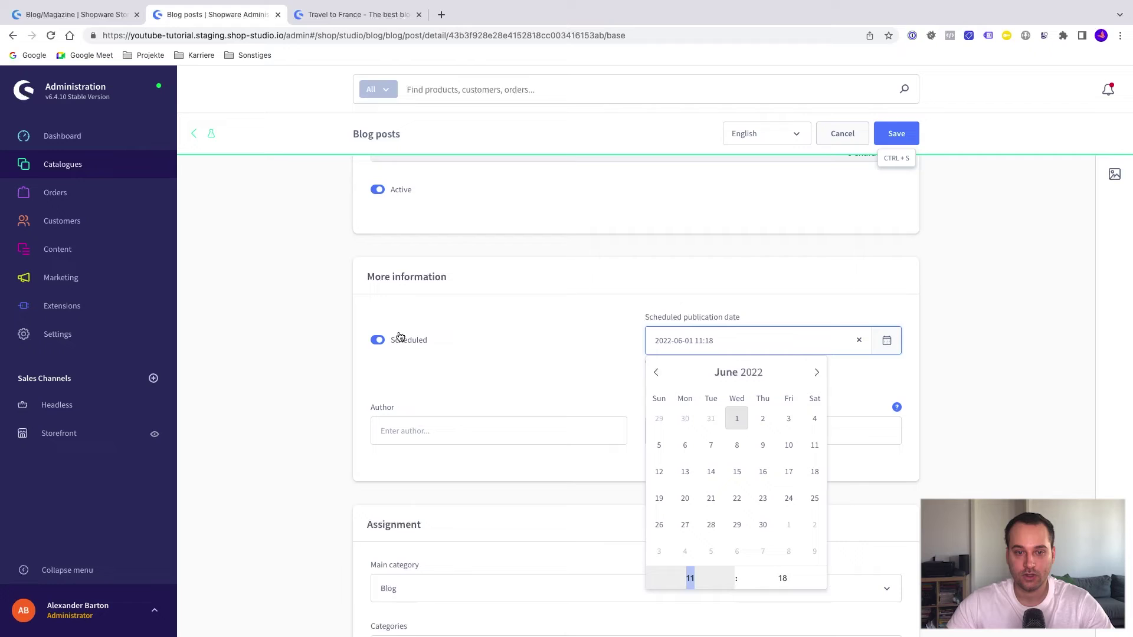
pyautogui.click(378, 340)
pyautogui.click(406, 431)
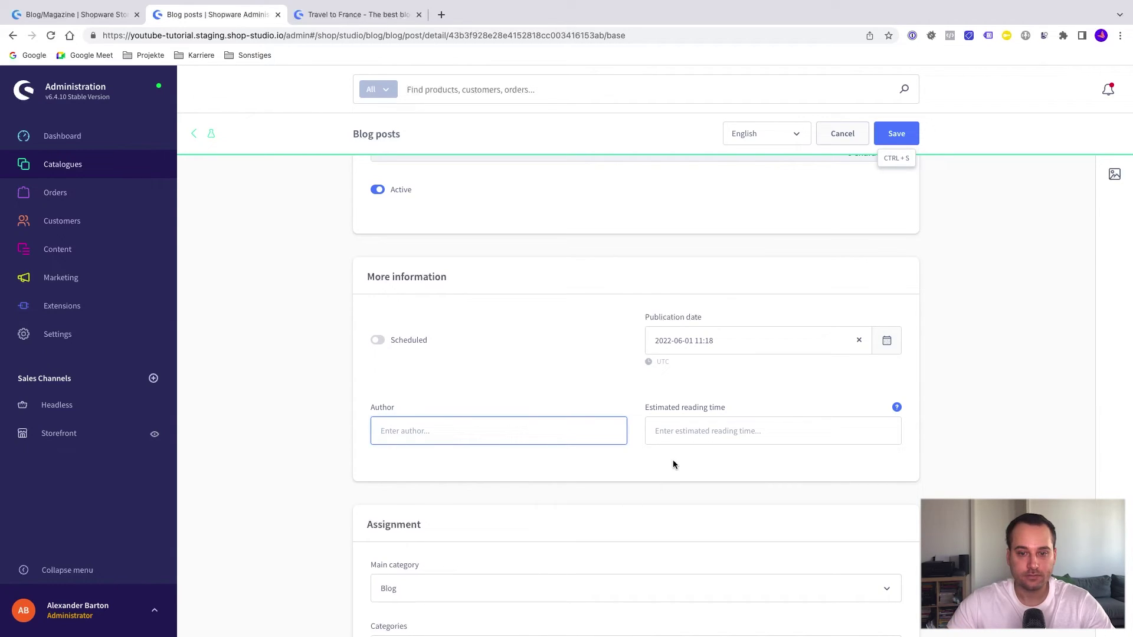
pyautogui.click(676, 436)
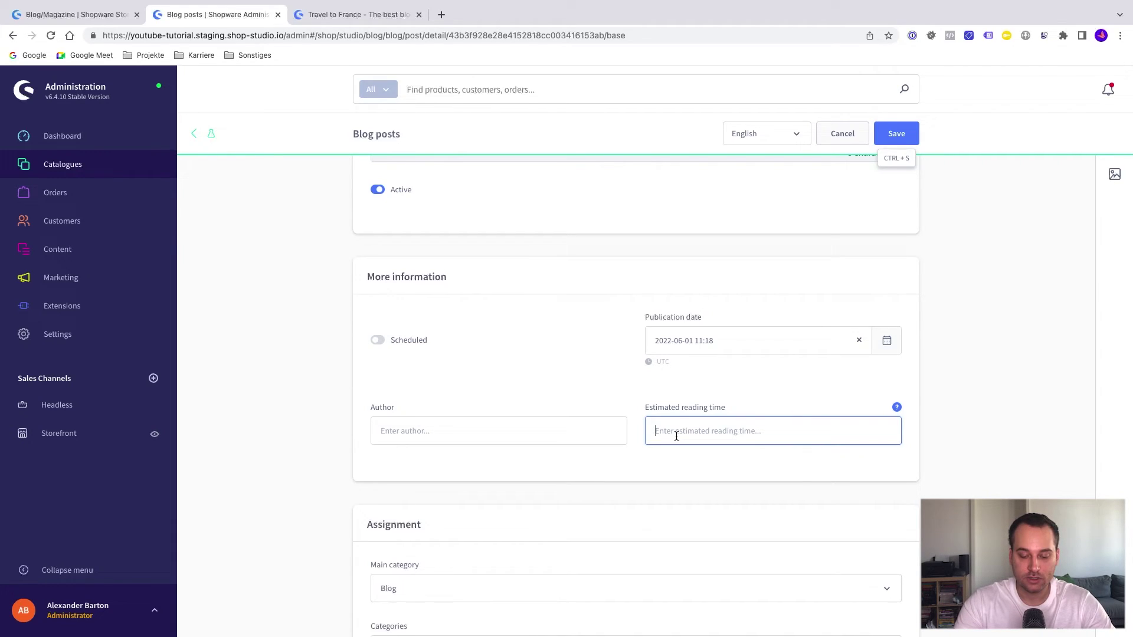
# Step: Enter an estimated reading time of 10, save, and reopen Travel to France on the storefront
pyautogui.write('10')
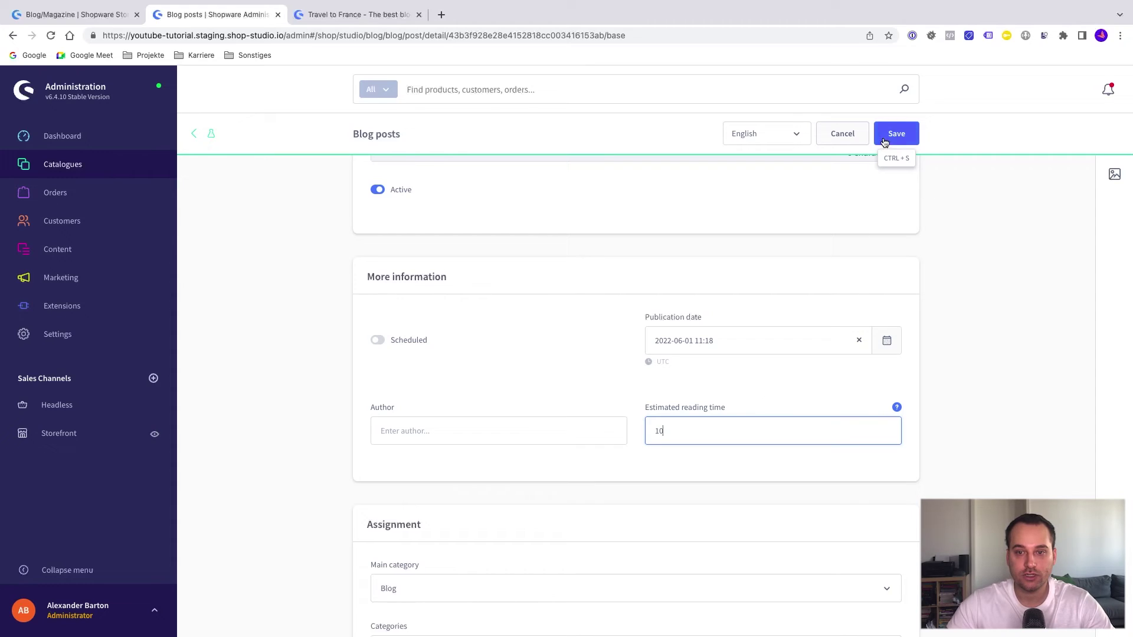
pyautogui.click(885, 143)
pyautogui.click(355, 14)
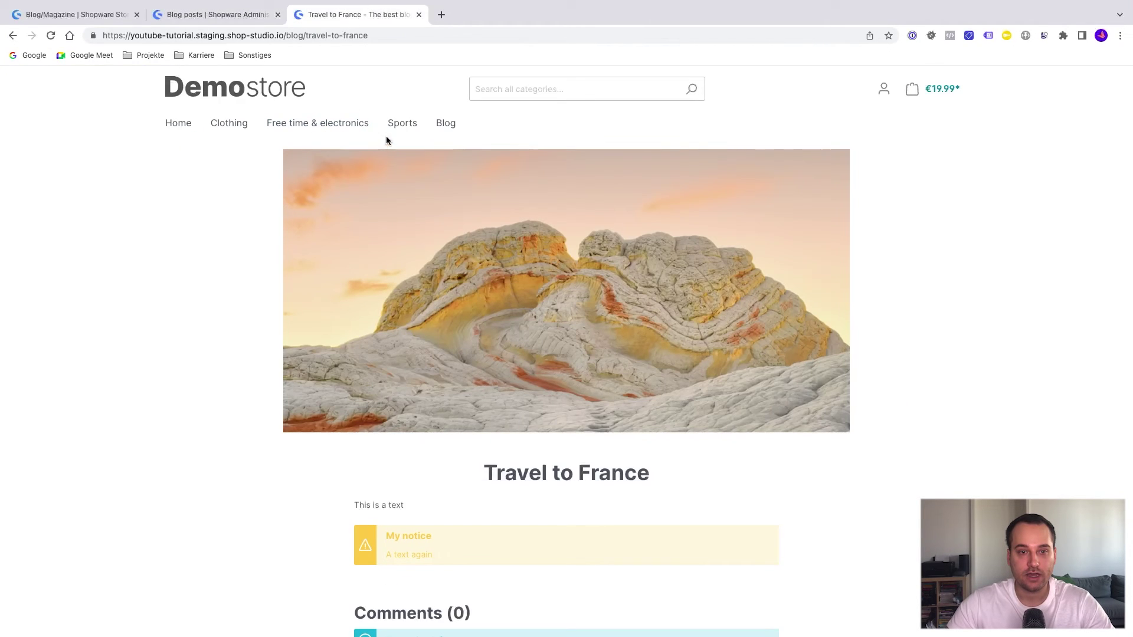
pyautogui.click(448, 123)
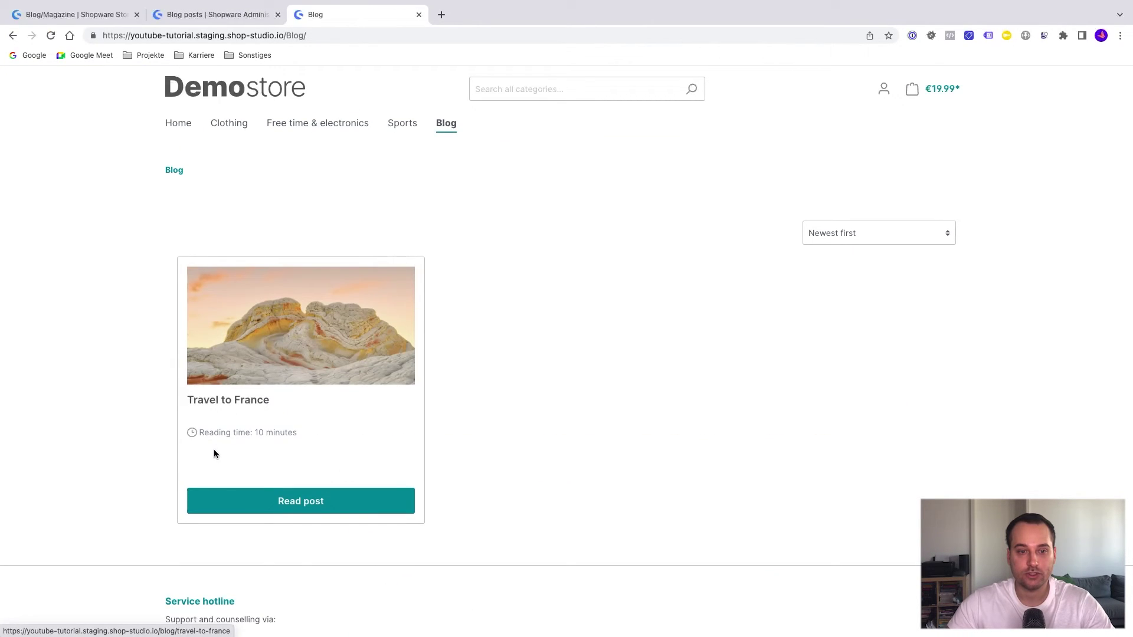
pyautogui.click(288, 497)
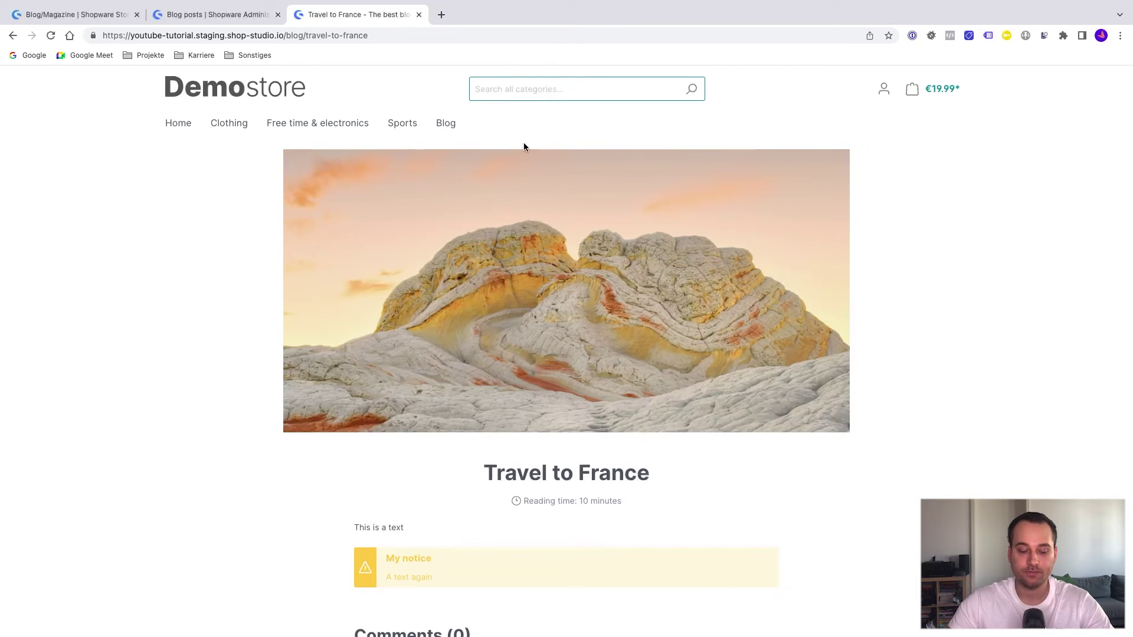
# Step: Search the storefront for 'travel', then return to the Blog/Magazine store page
pyautogui.click(523, 88)
pyautogui.write('travel')
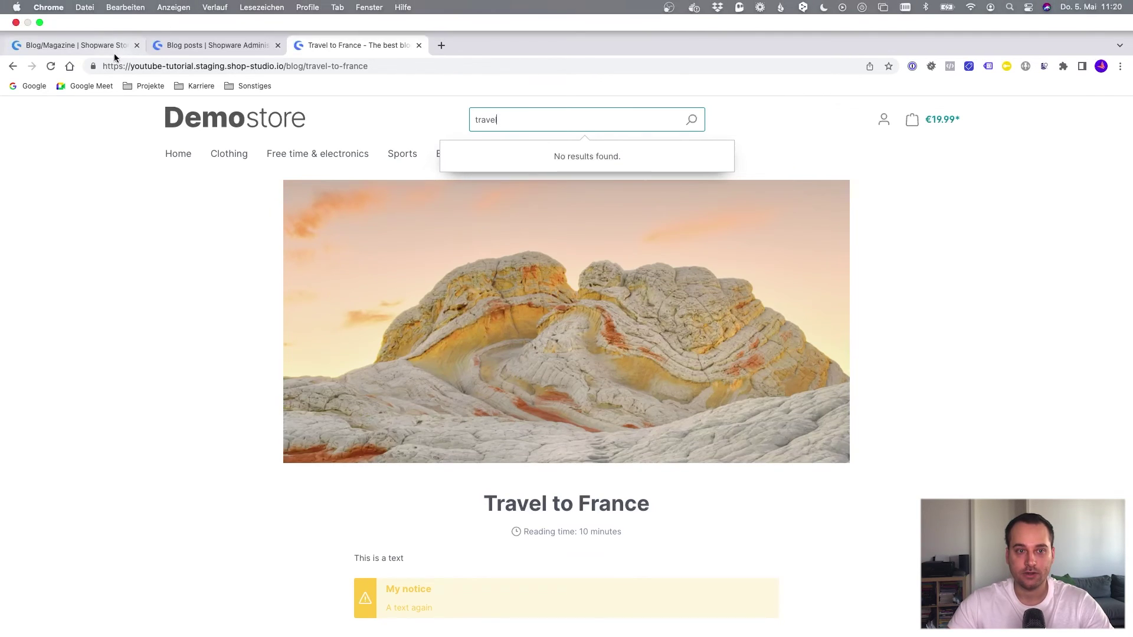
pyautogui.click(77, 15)
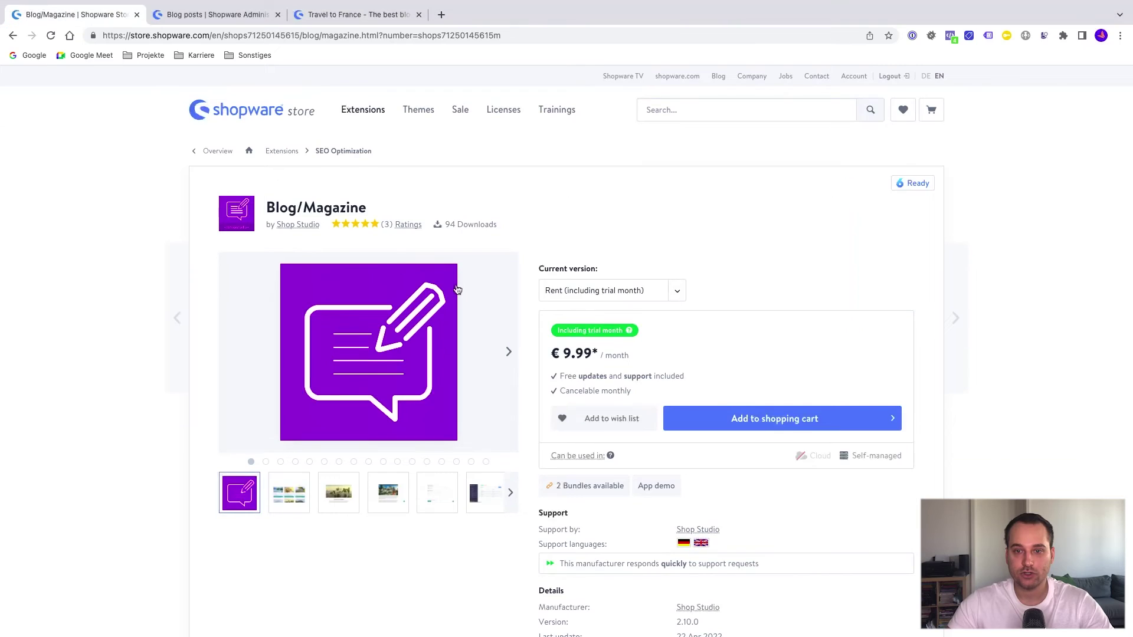
# Step: Search the extension store for 'advanced search' and open the Advanced Search (Blog + Recipes) extension
pyautogui.click(686, 111)
pyautogui.write('a')
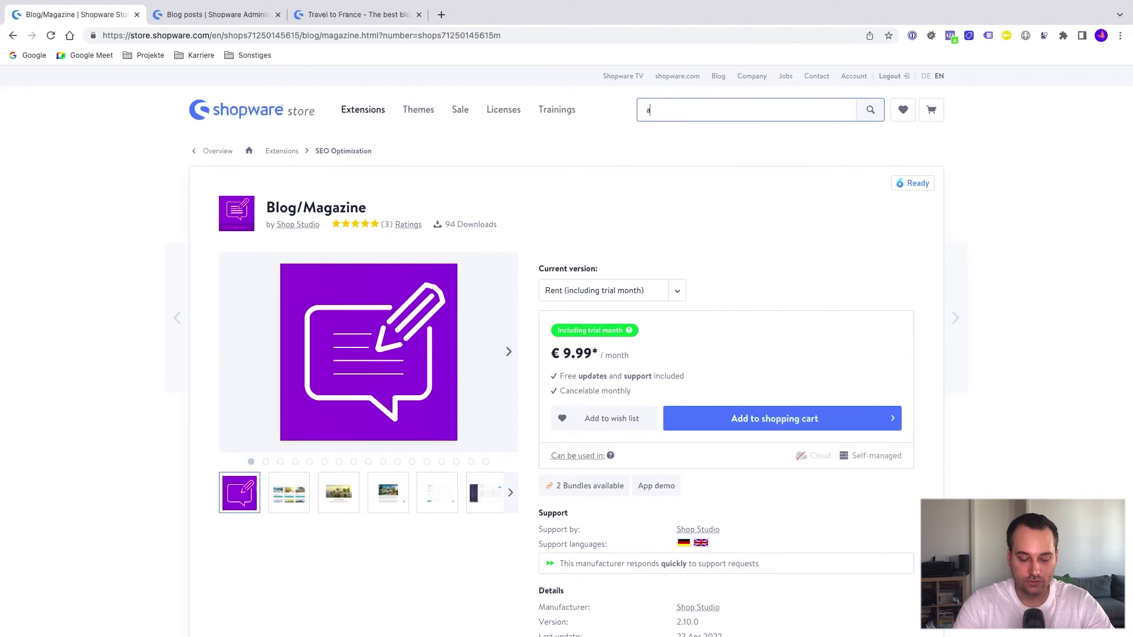
pyautogui.write('dvanced search')
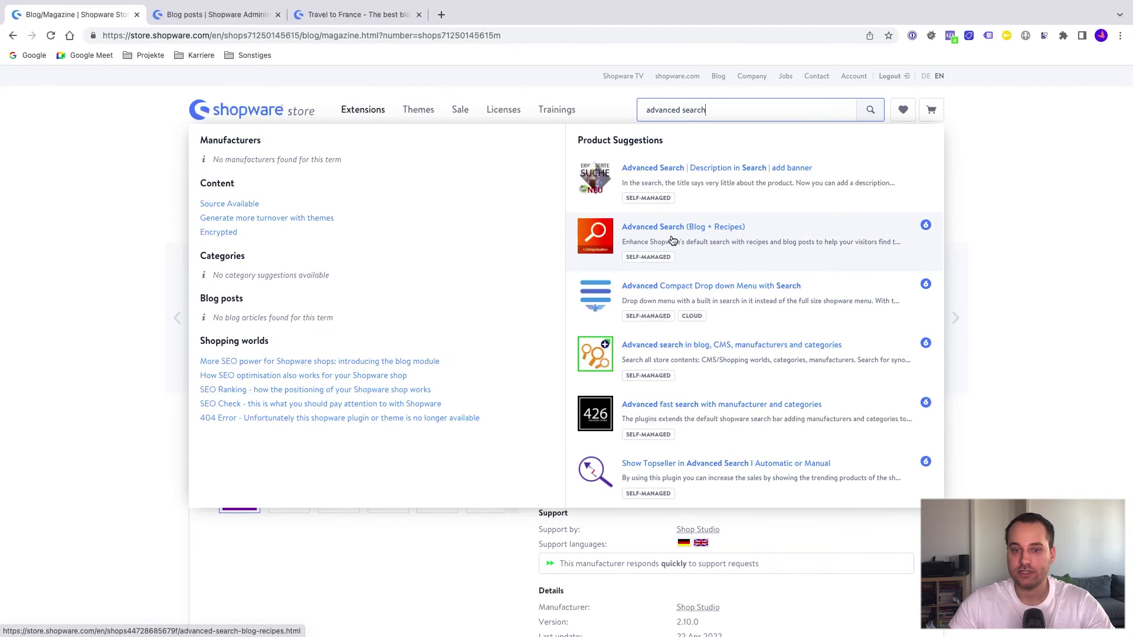
pyautogui.click(672, 240)
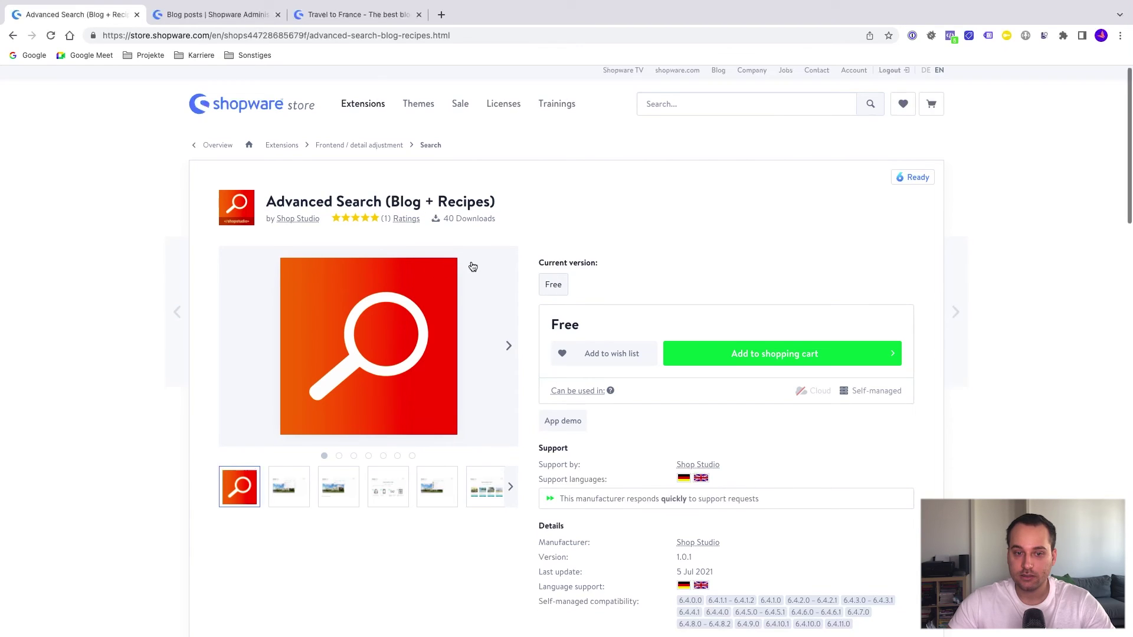
# Step: Enlarge the extension's main image and advance to the Demostore search results screenshot
pyautogui.scroll(-7, 470, 263)
pyautogui.scroll(4, 471, 266)
pyautogui.scroll(3, 472, 265)
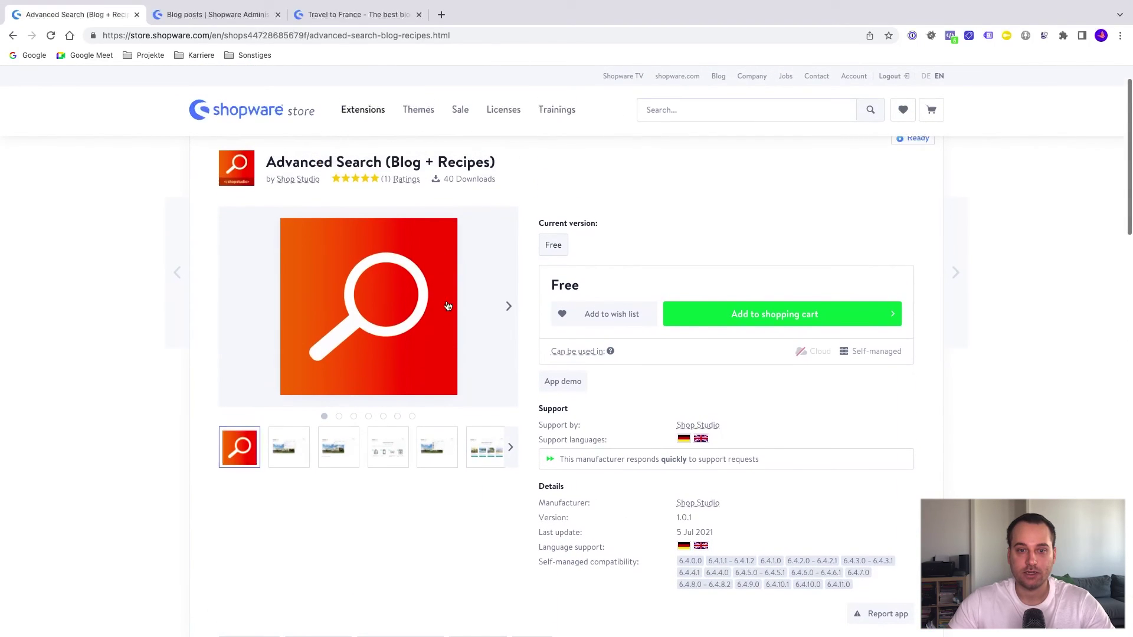
pyautogui.click(444, 310)
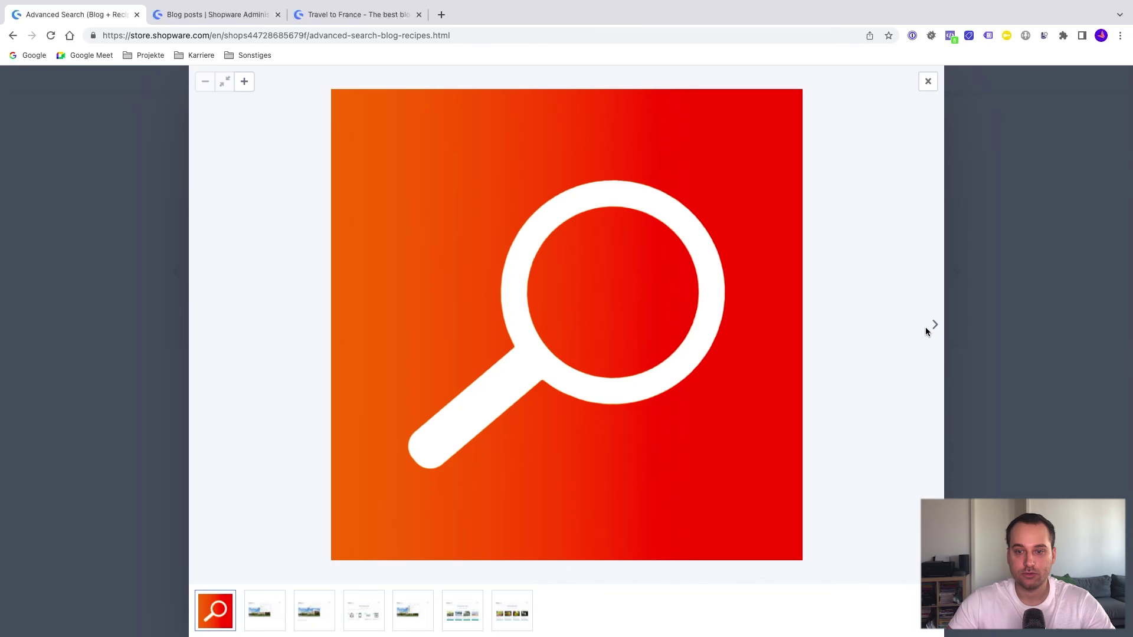
pyautogui.click(928, 327)
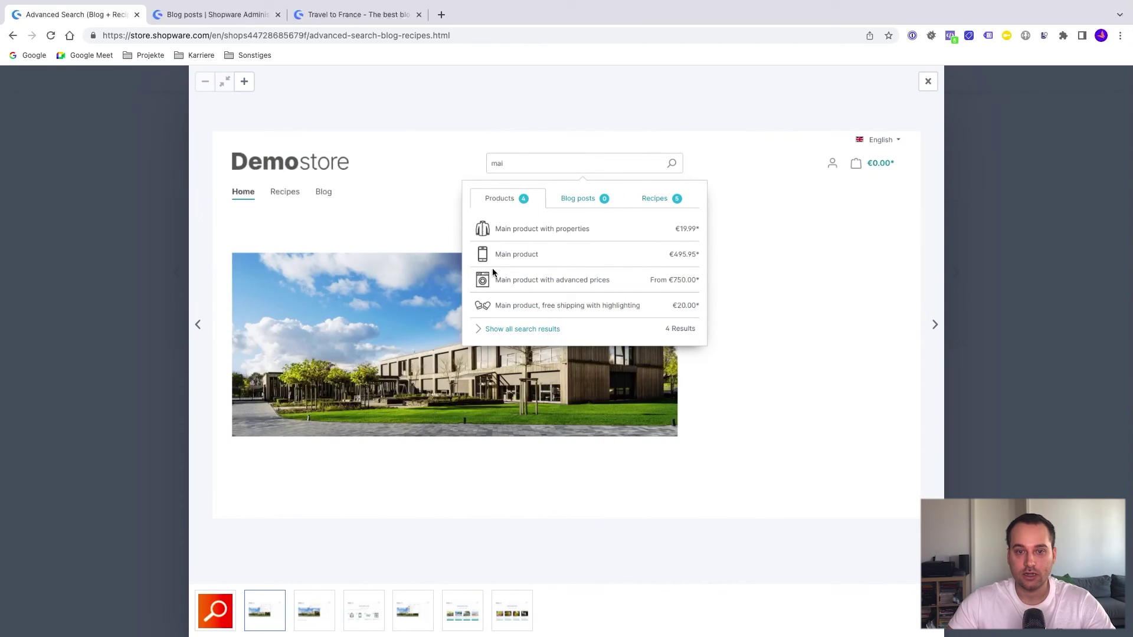